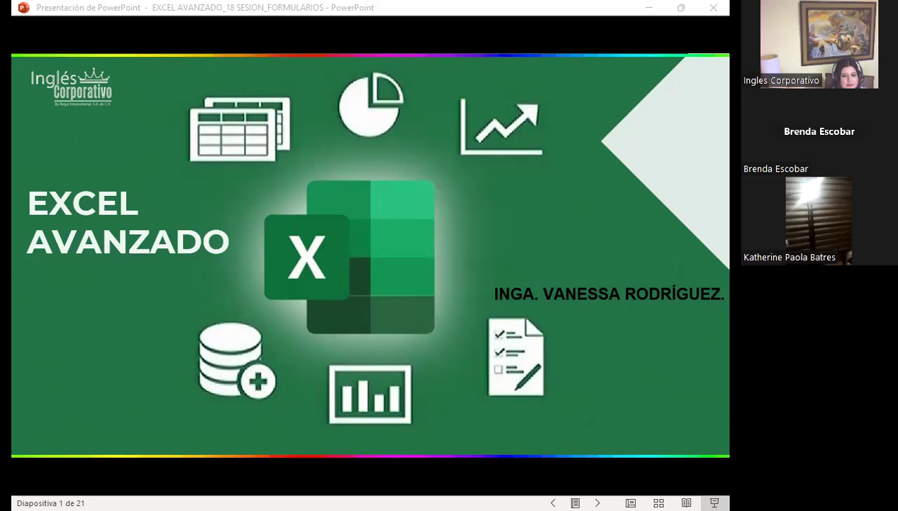
Switch to the course page in Firefox and open the '4.3 Objetivo de la lección' tab.
{"action": "key", "text": "alt+Tab"}
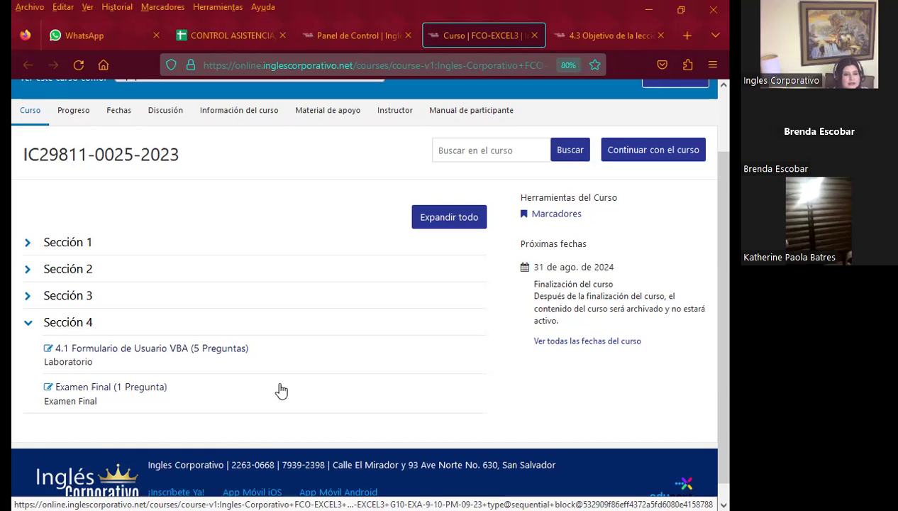
{"action": "left_click", "coordinate": [627, 28]}
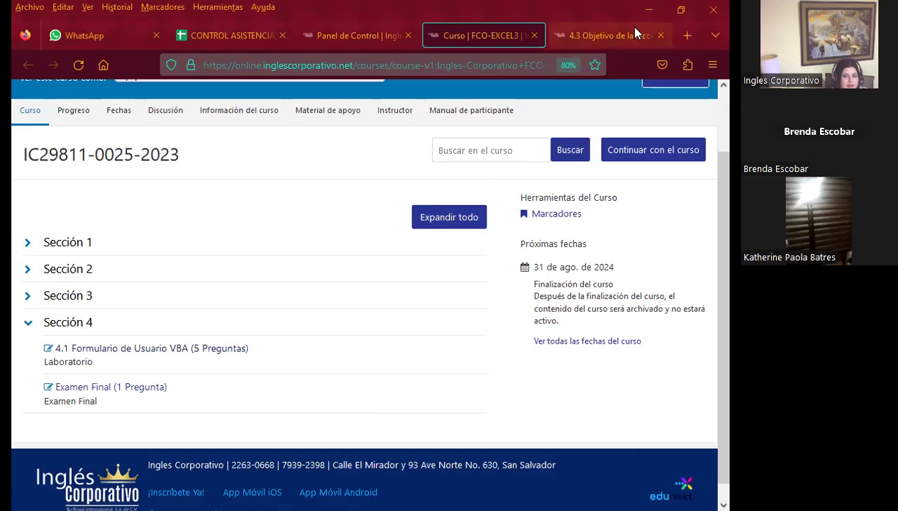
Load lesson 4.3 'Botones de control de formularios' and go to the class #18 discussion forum.
{"action": "left_click", "coordinate": [325, 275]}
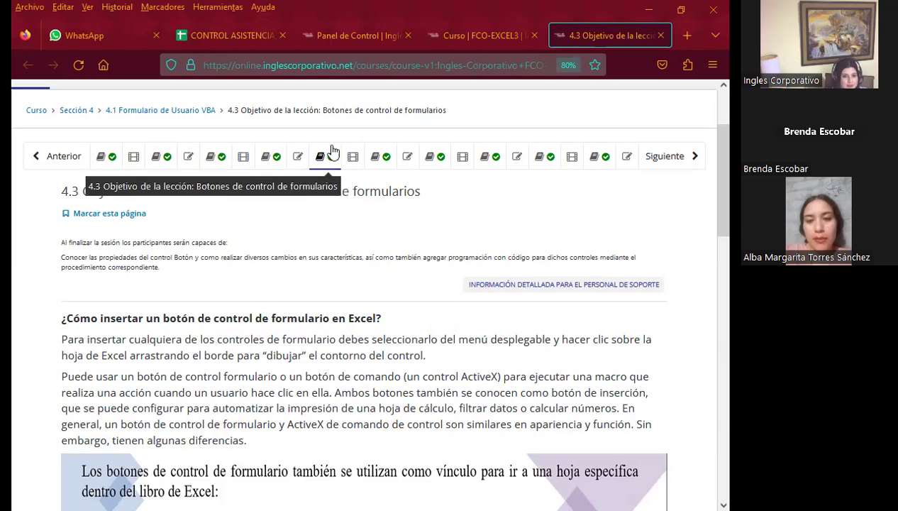
{"action": "left_click", "coordinate": [381, 157]}
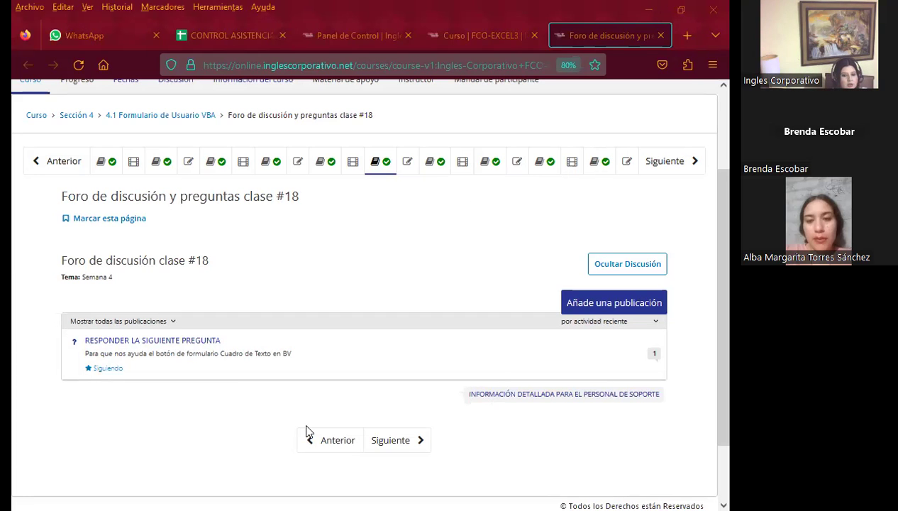
Return from the course to the EXCEL AVANZADO_18 PowerPoint title slide.
{"action": "key", "text": "alt+Tab"}
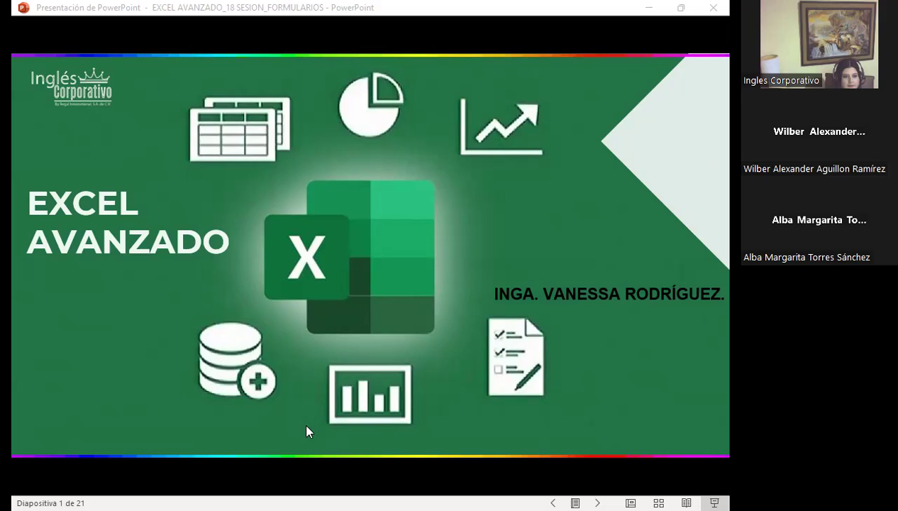
Advance the slideshow to the AGENDA slide, 2 of 21.
{"action": "left_click", "coordinate": [375, 307]}
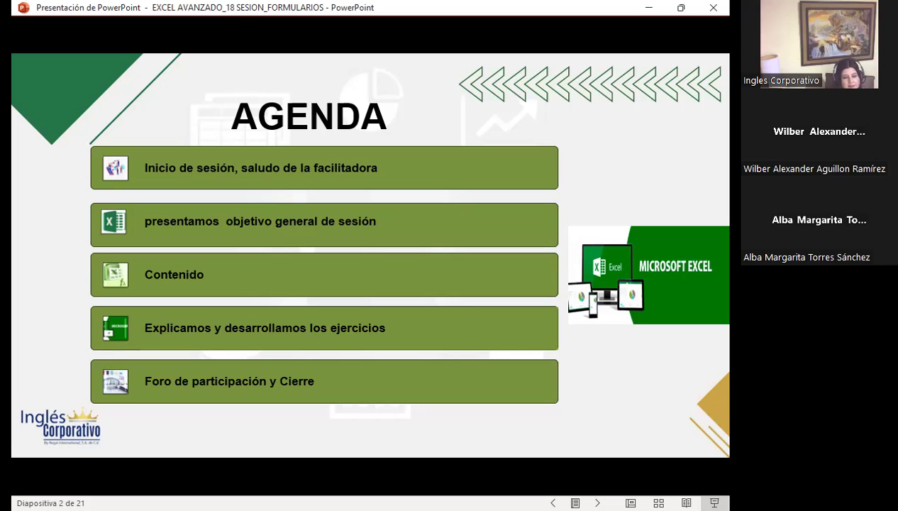
Advance to slide 3, OBJETIVO DE SESIÓN, on Botón control properties and code.
{"action": "left_click", "coordinate": [342, 367]}
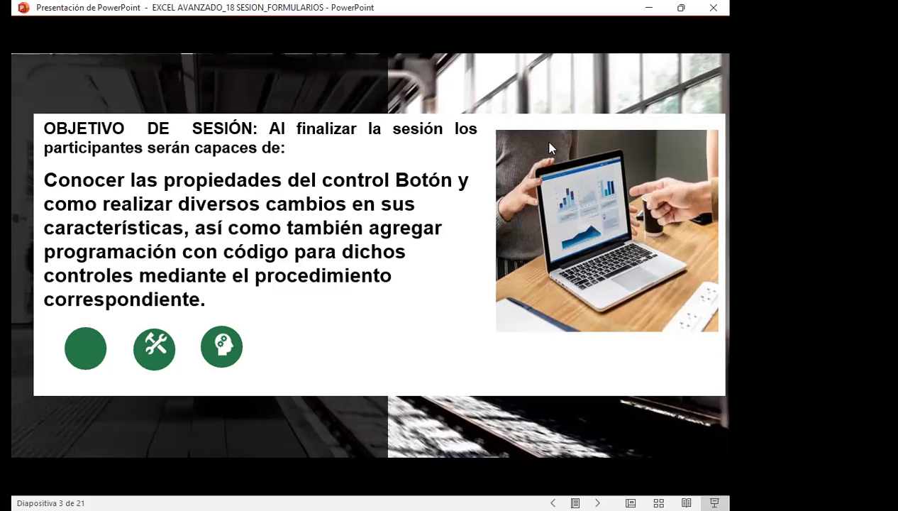
Advance to slide 4, on inserting a form control button in Excel.
{"action": "key", "text": "Right"}
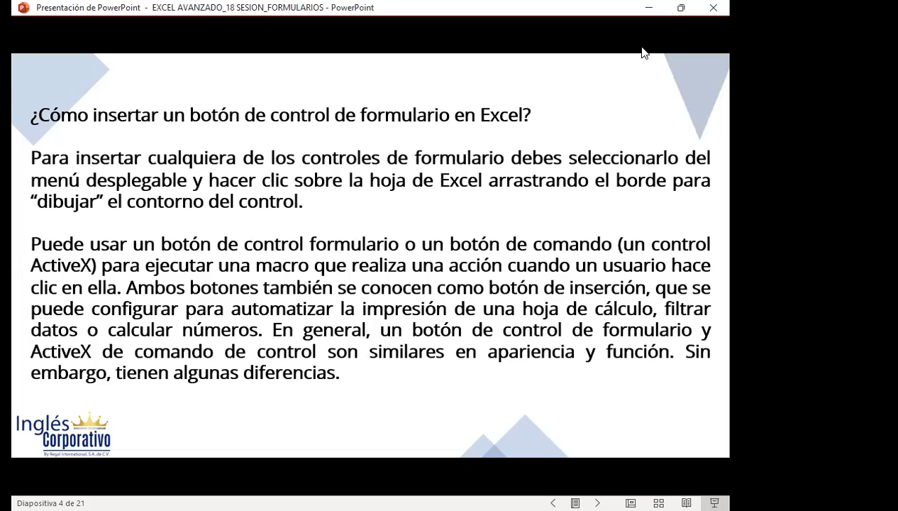
Advance to slide 5, 'Hoja de cálculo con controles de formulario'.
{"action": "key", "text": "Right"}
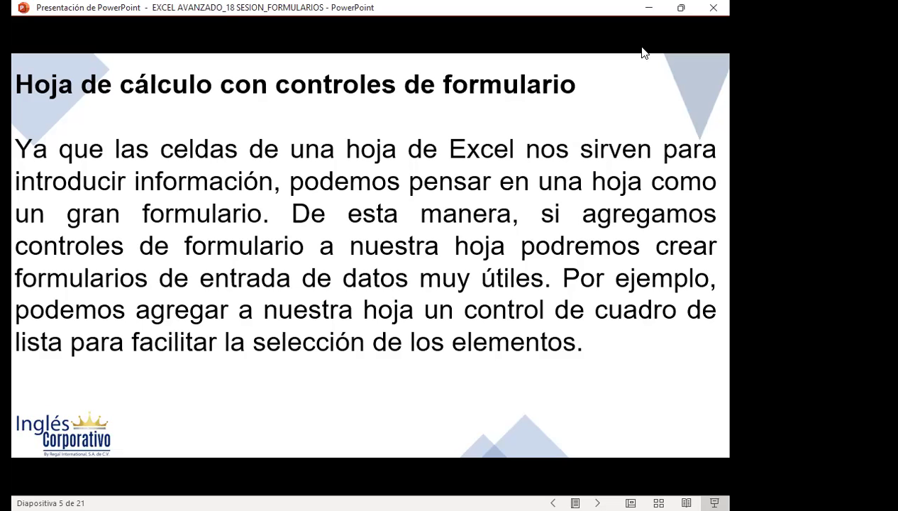
Advance to slide 6, 'CONTROLES ACTIVEX', comparing ActiveX and form controls.
{"action": "key", "text": "Right"}
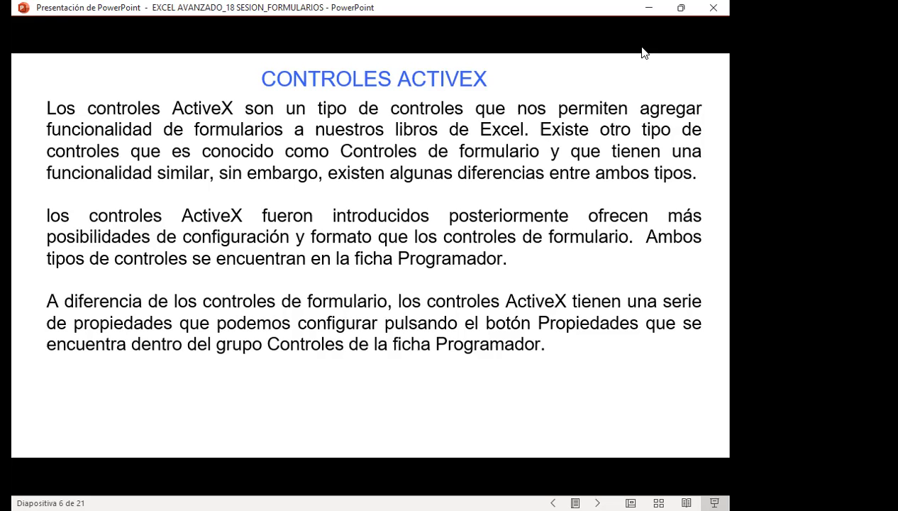
{"action": "key", "text": "Right"}
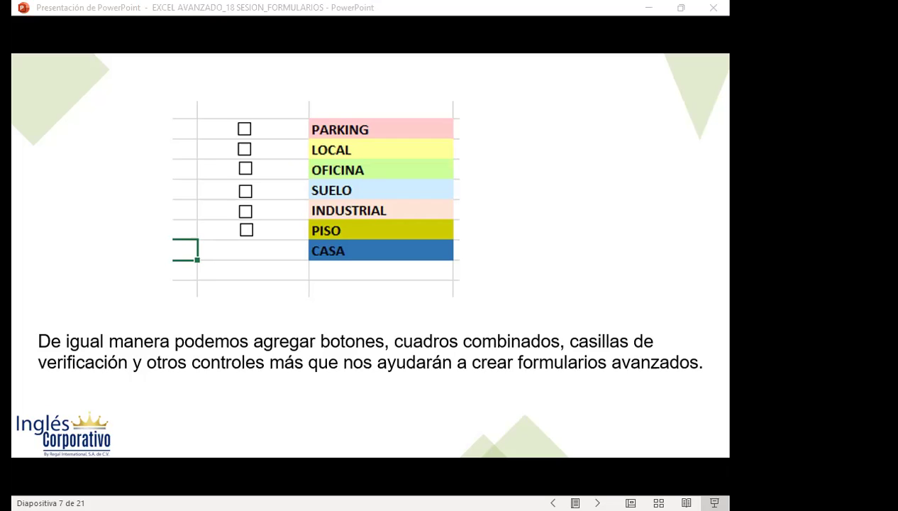
{"action": "left_click", "coordinate": [557, 230]}
Advance to slide 8, the green EJERCICIOS title slide.
{"action": "left_click", "coordinate": [513, 287]}
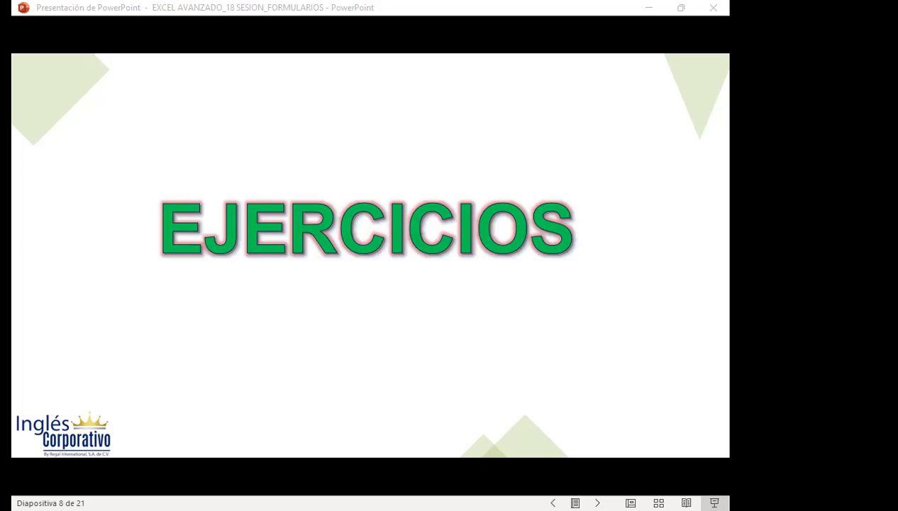
Switch to Excel's EJERCICIO1 sheet with the INGRESAR AL FORMULARIO button.
{"action": "key", "text": "alt+Tab"}
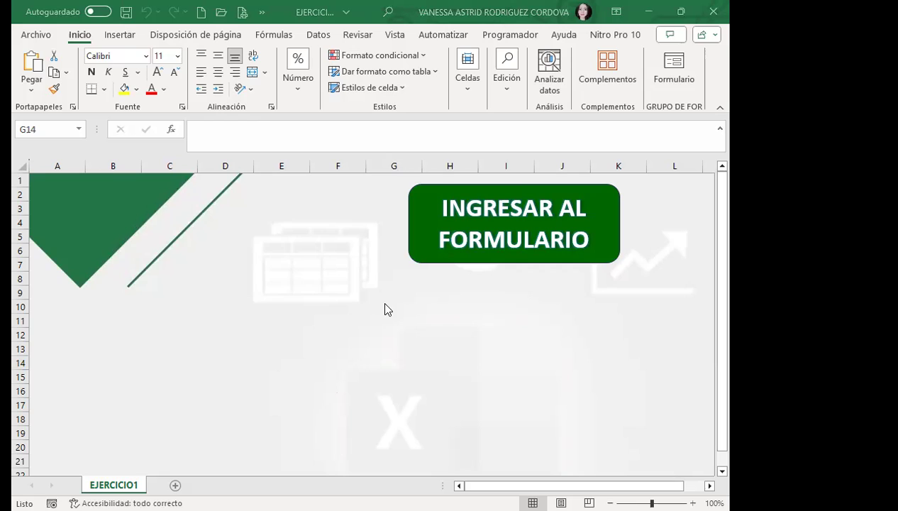
Launch the welcome form, open MI_FORMULARIO_1 via INGRESAR, then cancel it.
{"action": "left_click", "coordinate": [503, 246]}
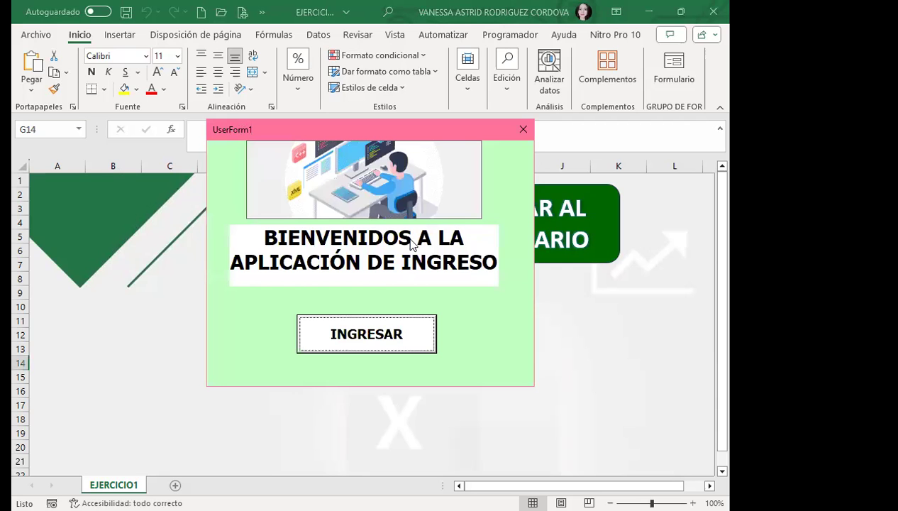
{"action": "left_click", "coordinate": [383, 348]}
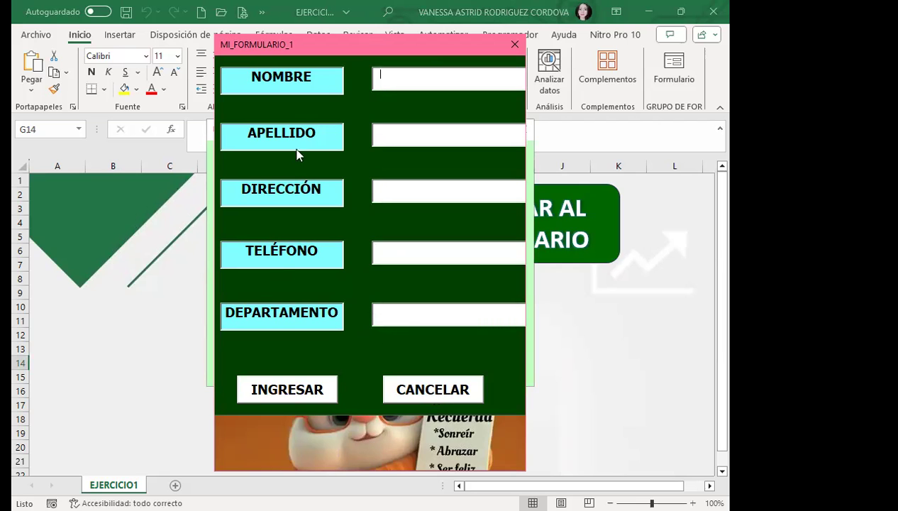
{"action": "left_click", "coordinate": [514, 47]}
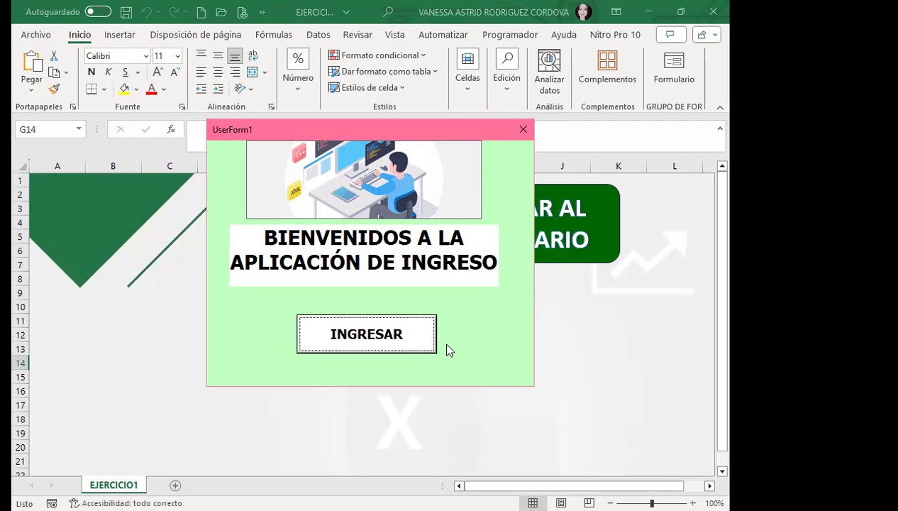
Close the UserForm1 welcome form with its title-bar X.
{"action": "left_click", "coordinate": [522, 128]}
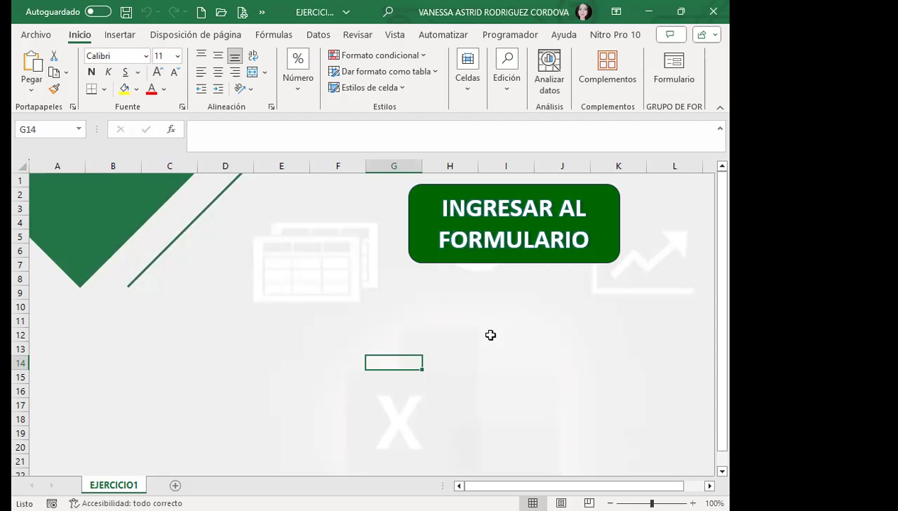
Open the Visual Basic editor from Programador and open miformulario for design.
{"action": "left_click", "coordinate": [509, 35]}
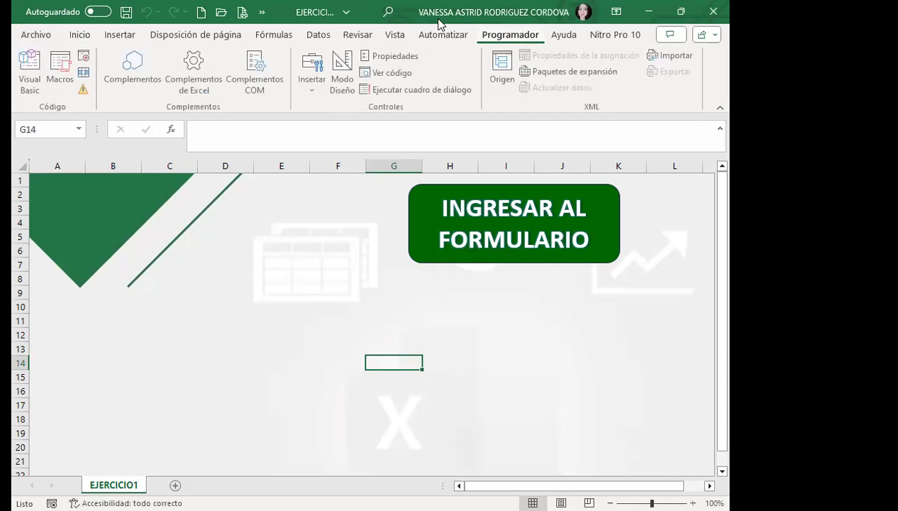
{"action": "left_click", "coordinate": [30, 57]}
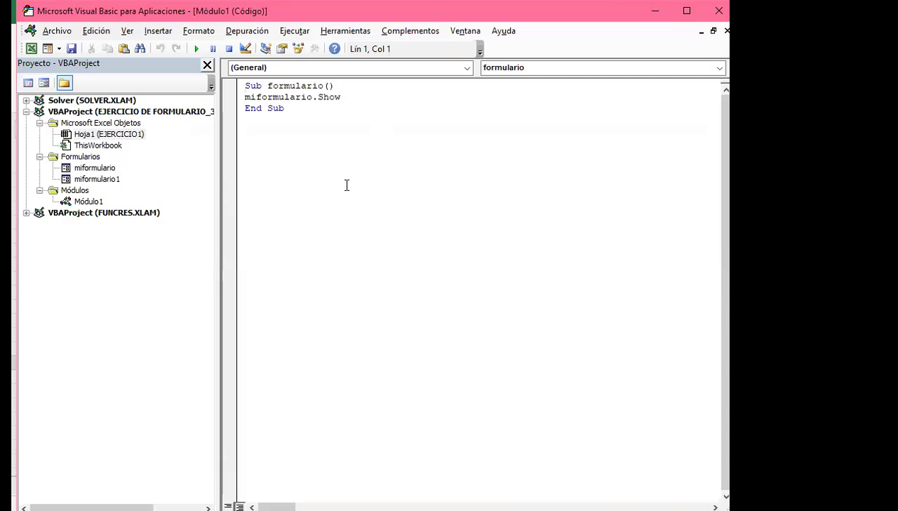
{"action": "double_click", "coordinate": [105, 168]}
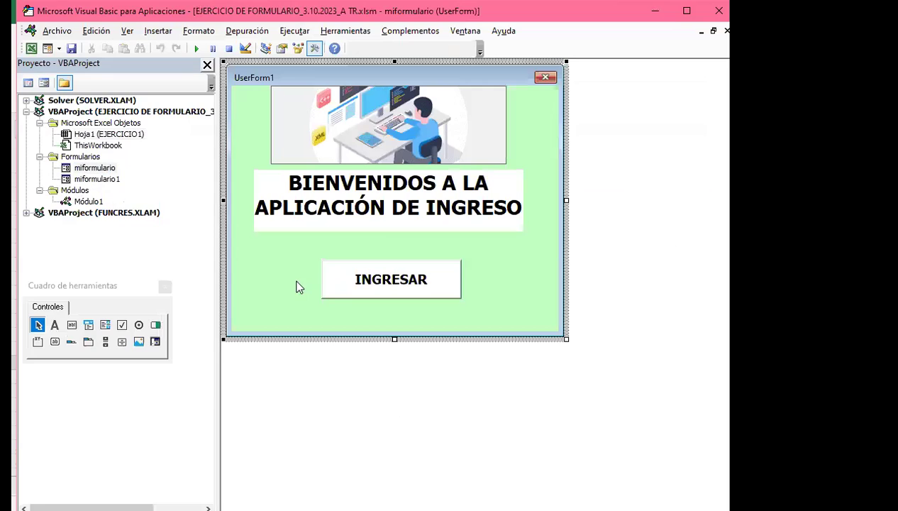
Move the INGRESAR button to the form's left and place the Toolbox beside the form.
{"action": "left_click_drag", "start_coordinate": [335, 298], "coordinate": [256, 301]}
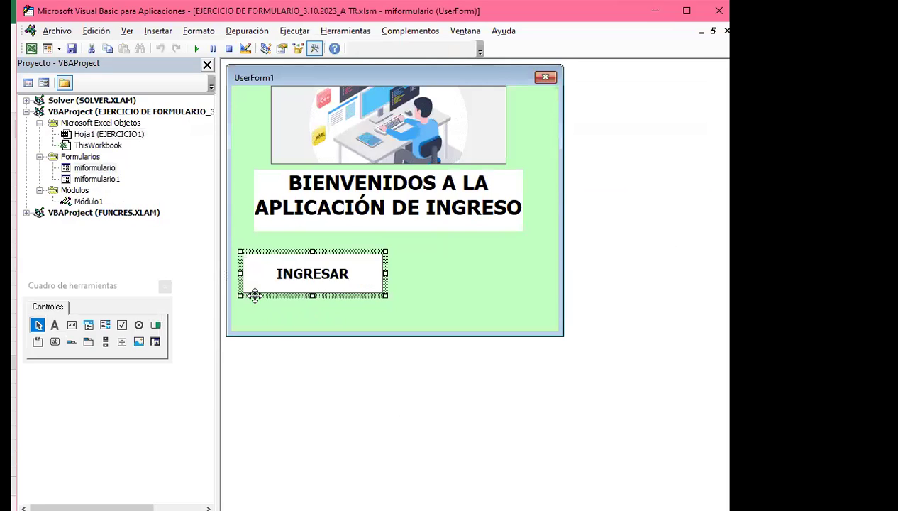
{"action": "left_click", "coordinate": [125, 286]}
{"action": "left_click_drag", "start_coordinate": [676, 286], "coordinate": [677, 242]}
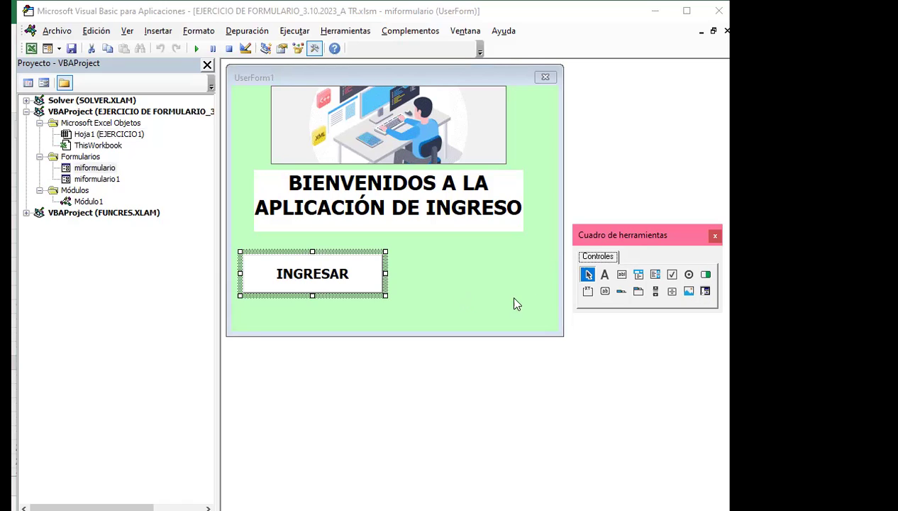
Draw a new CommandButton2 right of INGRESAR and view its empty click code.
{"action": "left_click", "coordinate": [605, 291]}
{"action": "mouse_move", "coordinate": [427, 254]}
{"action": "left_mouse_down"}
{"action": "mouse_move", "coordinate": [523, 287]}
{"action": "mouse_move", "coordinate": [525, 300]}
{"action": "left_mouse_up"}
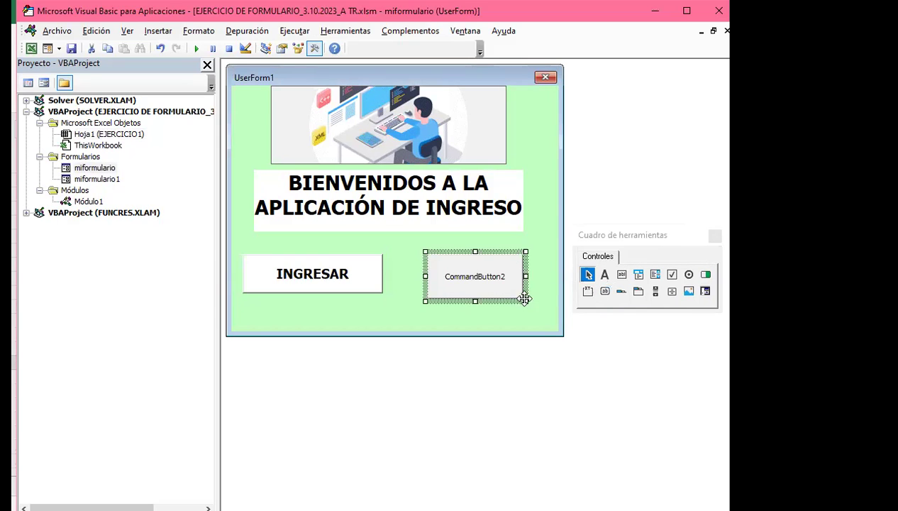
{"action": "double_click", "coordinate": [481, 275]}
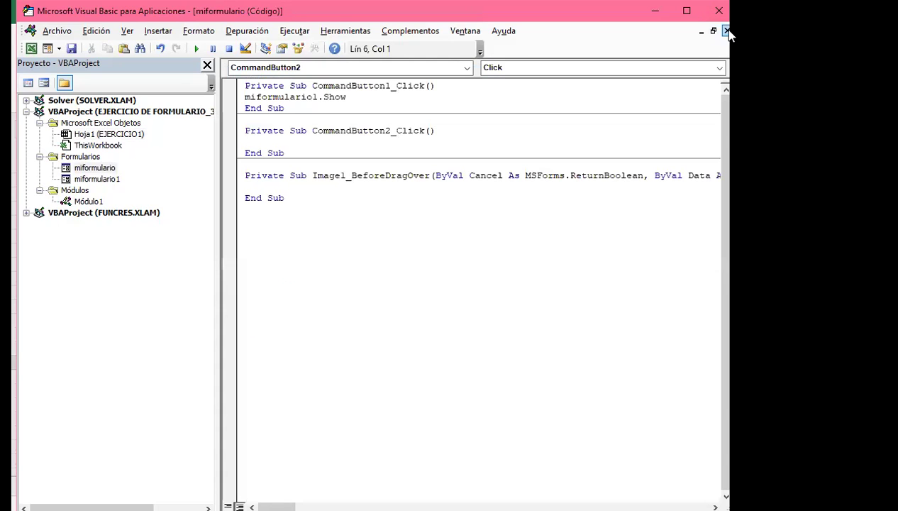
{"action": "left_click", "coordinate": [726, 30]}
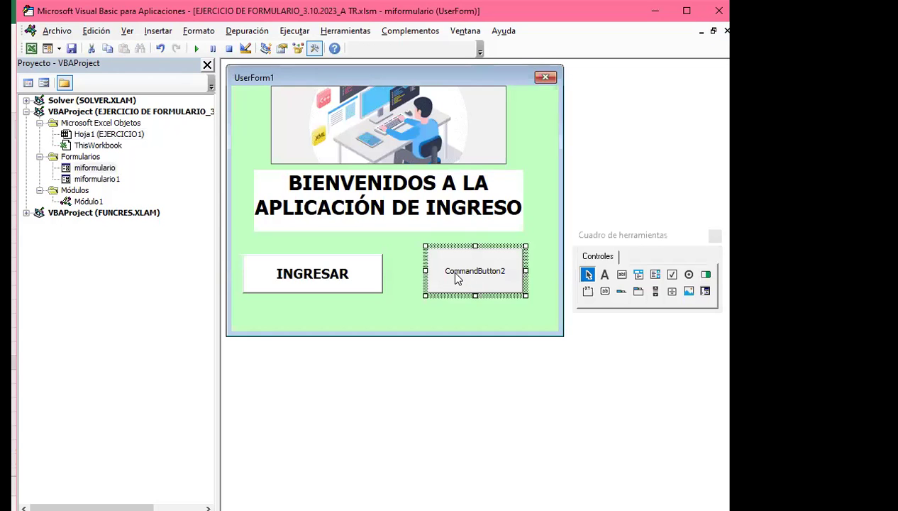
Revisit the new button's click code, then open its Properties from the shortcut menu.
{"action": "right_click", "coordinate": [454, 278]}
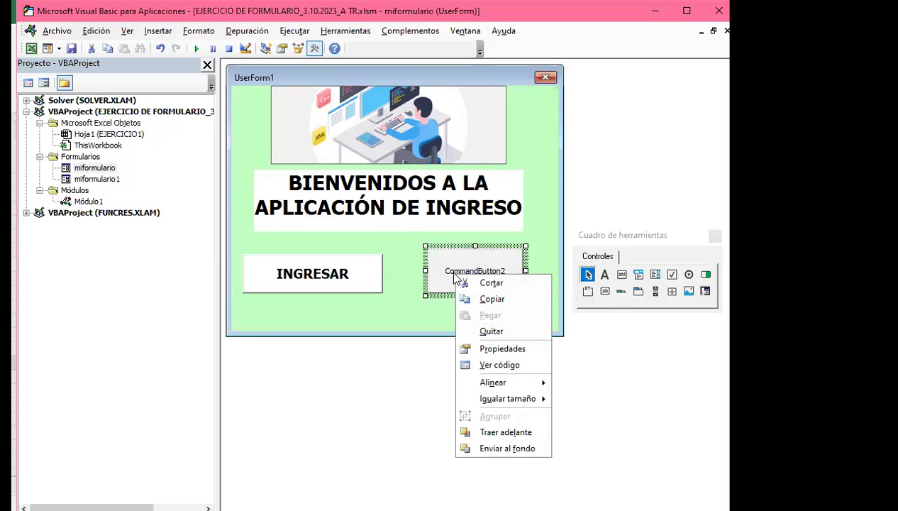
{"action": "left_click", "coordinate": [450, 276]}
{"action": "double_click", "coordinate": [428, 266]}
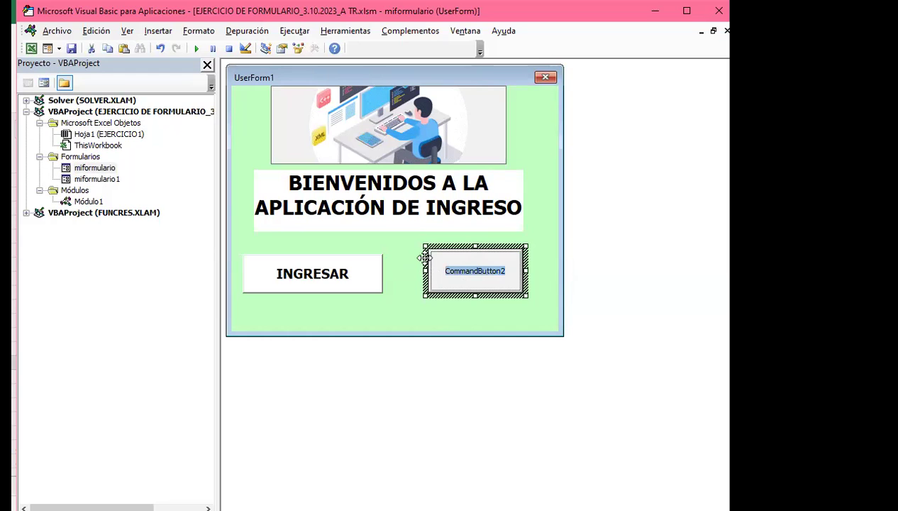
{"action": "double_click", "coordinate": [420, 255]}
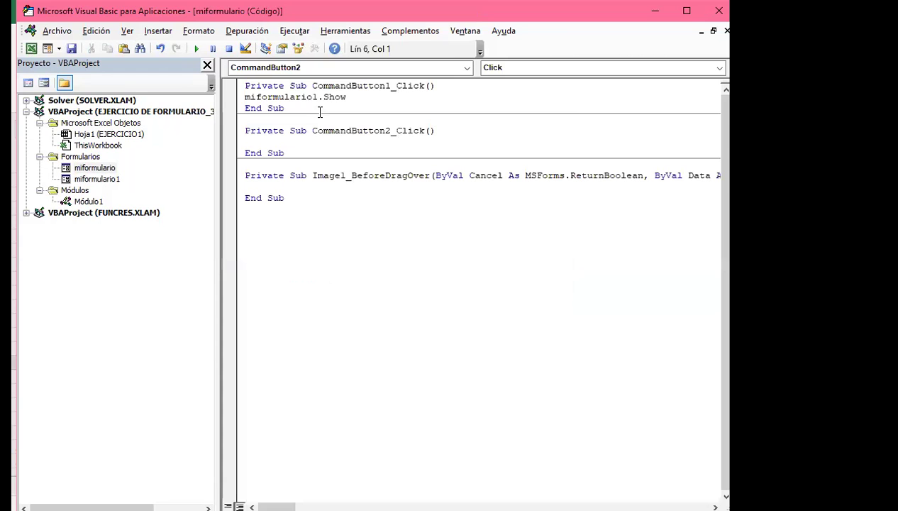
{"action": "left_click", "coordinate": [726, 32]}
{"action": "right_click", "coordinate": [473, 291]}
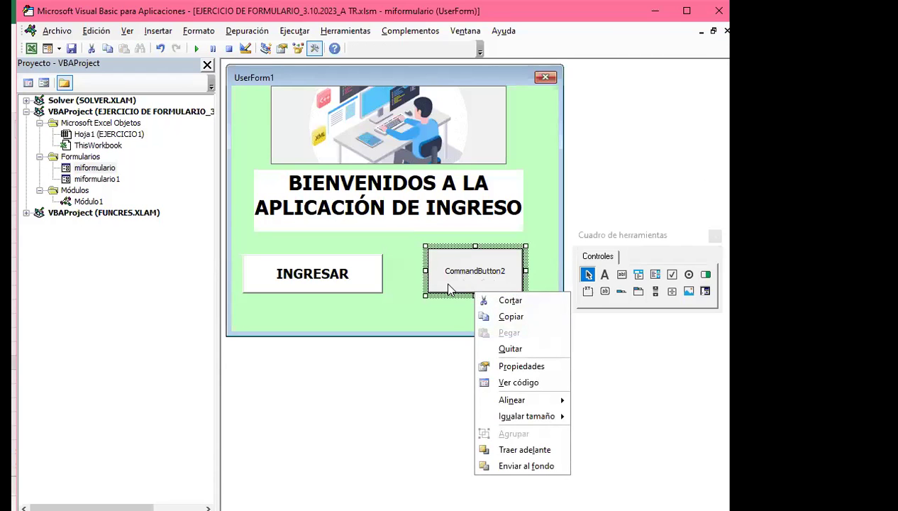
{"action": "key", "text": "Return"}
Change the second button's caption from CommandButton2 to CERRAR.
{"action": "left_click", "coordinate": [142, 345]}
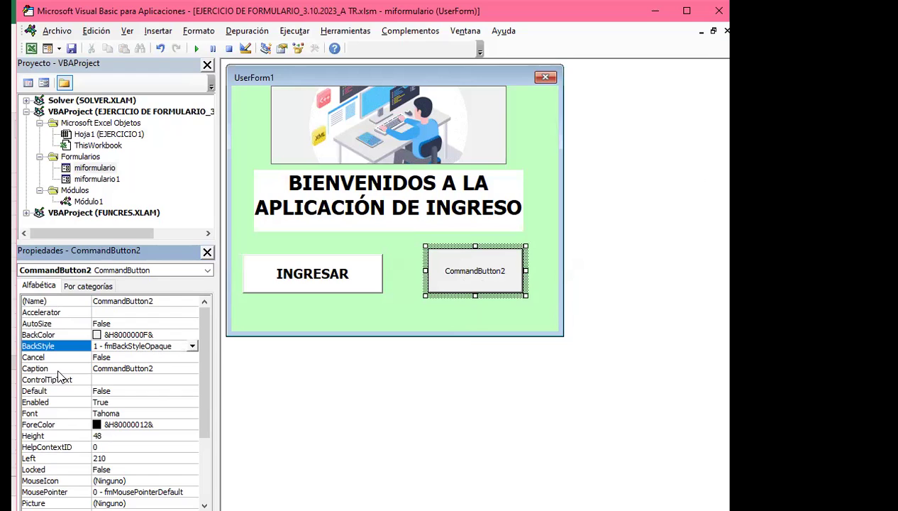
{"action": "left_click", "coordinate": [153, 368]}
{"action": "left_click_drag", "start_coordinate": [153, 368], "coordinate": [68, 355]}
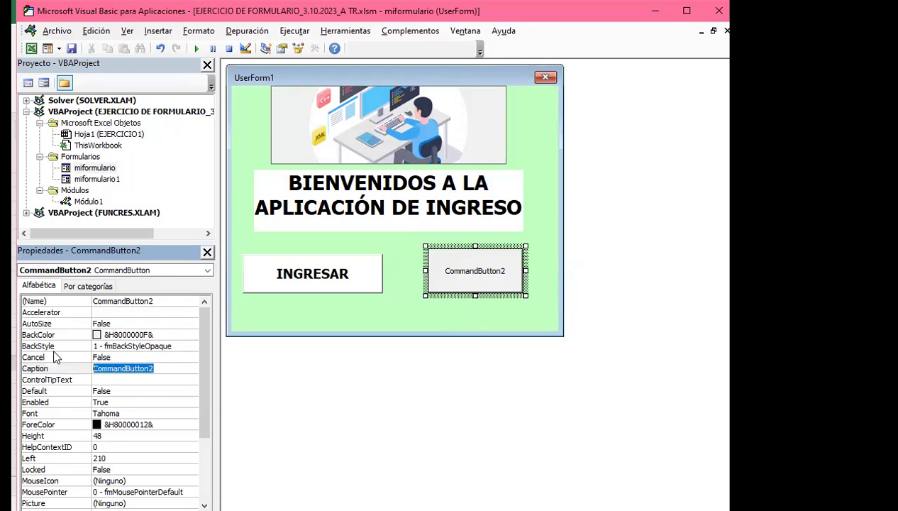
{"action": "type", "text": "CERRAR"}
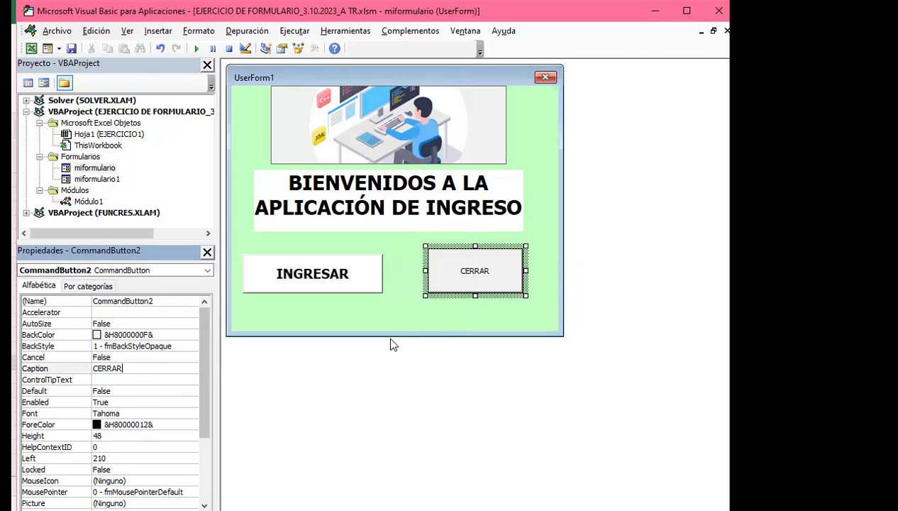
{"action": "left_click", "coordinate": [438, 290]}
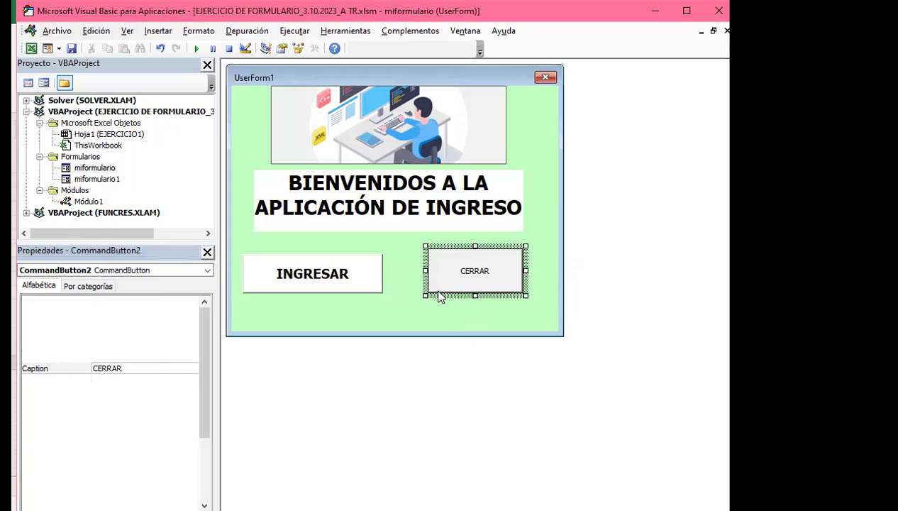
Set CERRAR's font to Tahoma Negrita, size 14.
{"action": "left_click", "coordinate": [147, 415]}
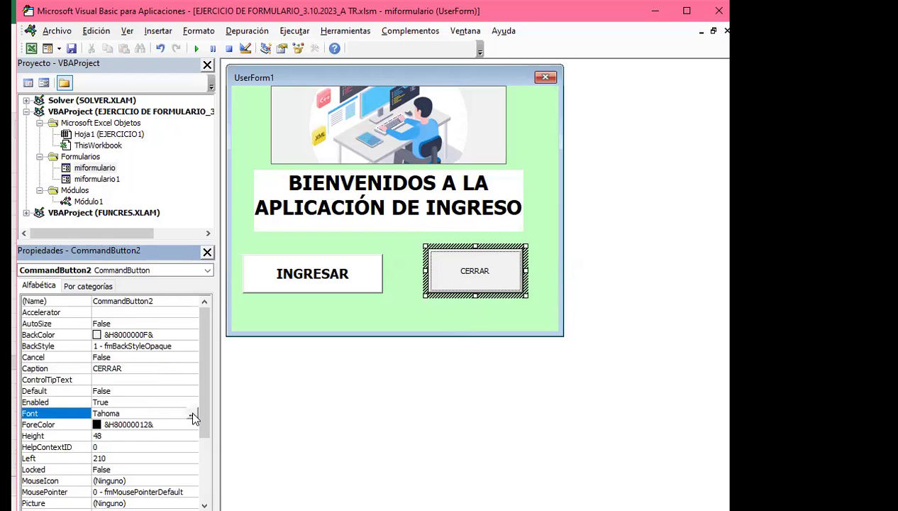
{"action": "key", "text": "Return"}
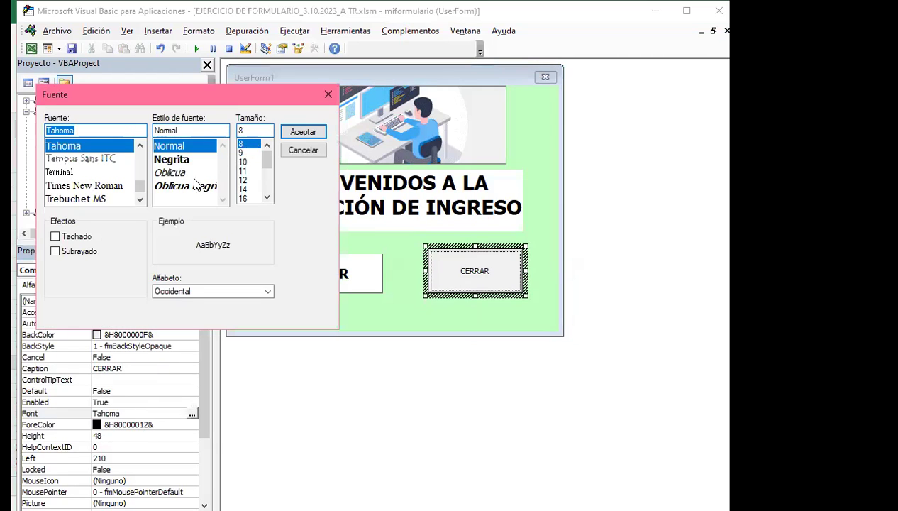
{"action": "left_click", "coordinate": [171, 160]}
{"action": "left_click", "coordinate": [242, 189]}
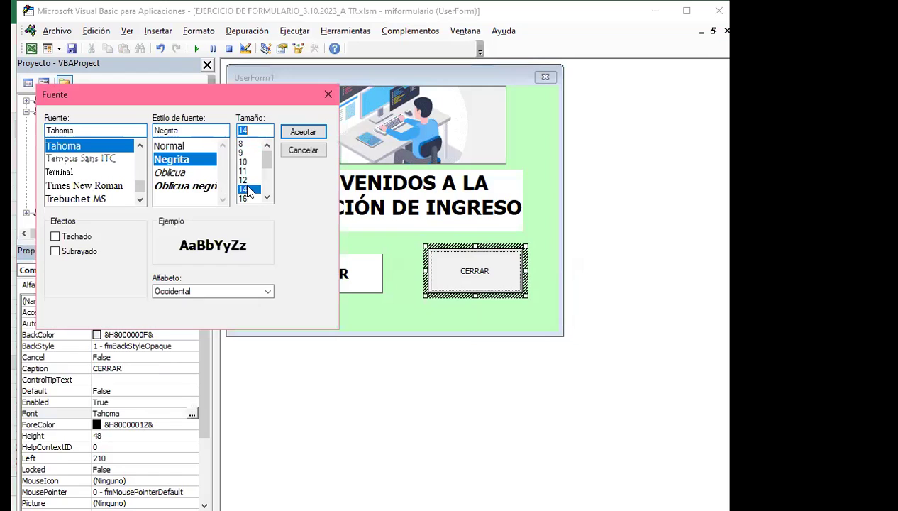
{"action": "left_click", "coordinate": [303, 132]}
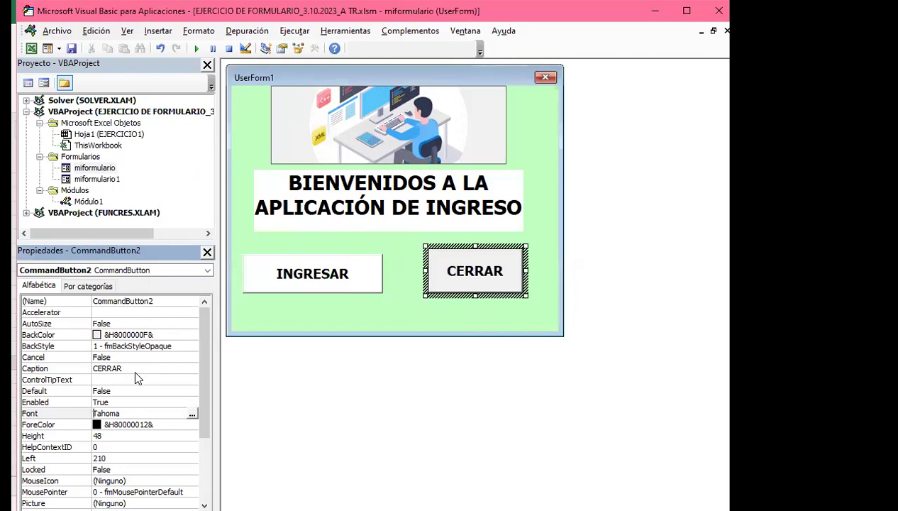
Set CERRAR's BackColor to the system Realce de texto white.
{"action": "left_click", "coordinate": [164, 335]}
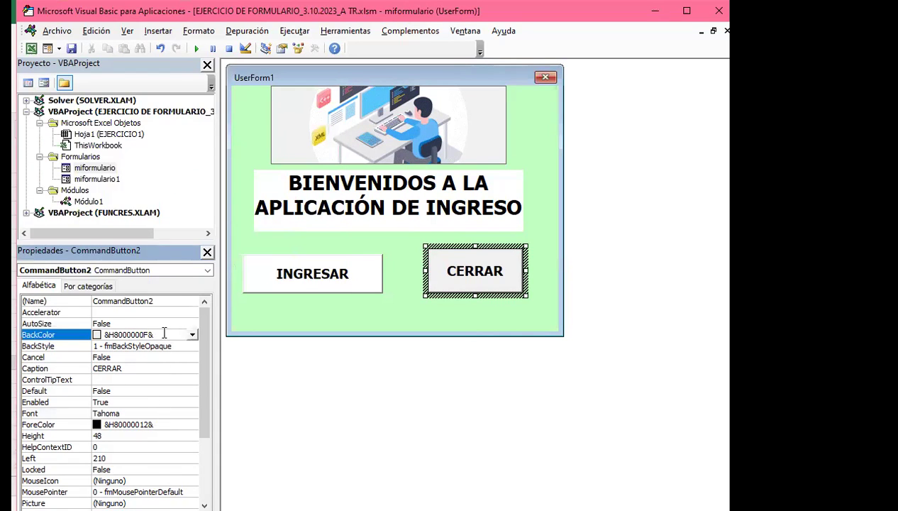
{"action": "left_click", "coordinate": [192, 336]}
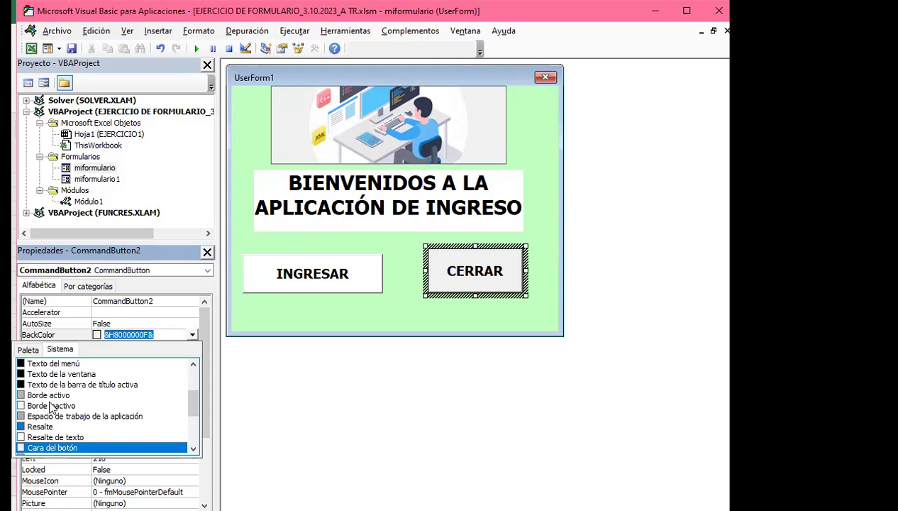
{"action": "left_click", "coordinate": [39, 437]}
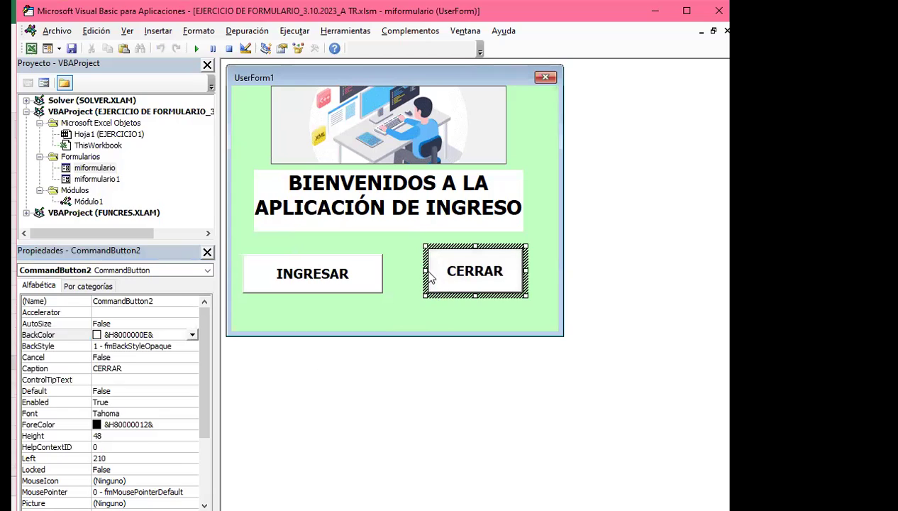
Widen the CERRAR button to the left and shorten it from the top.
{"action": "left_click_drag", "start_coordinate": [426, 271], "coordinate": [414, 271]}
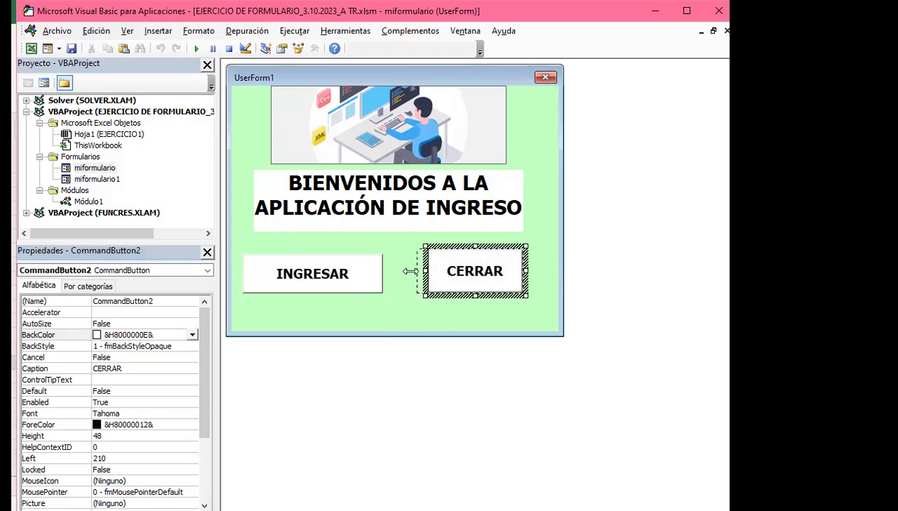
{"action": "left_click", "coordinate": [466, 250]}
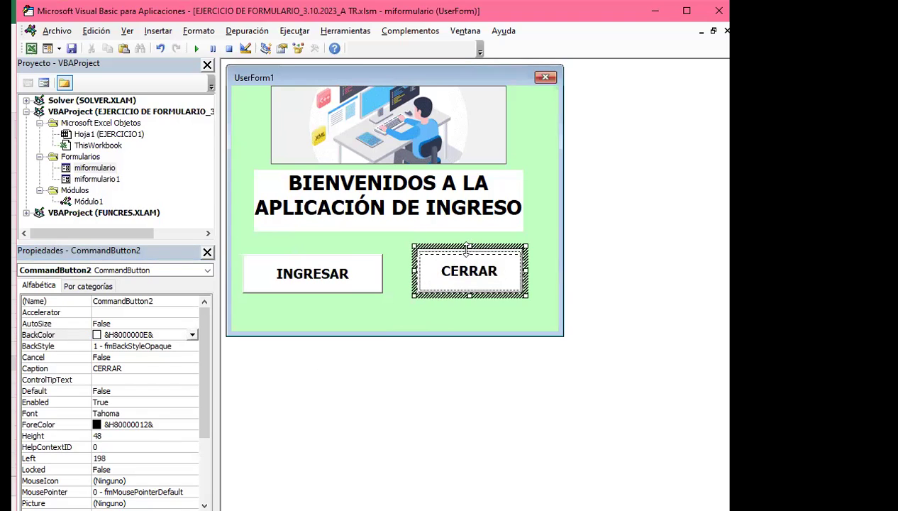
{"action": "left_click_drag", "start_coordinate": [465, 250], "coordinate": [465, 254]}
{"action": "left_click", "coordinate": [424, 320]}
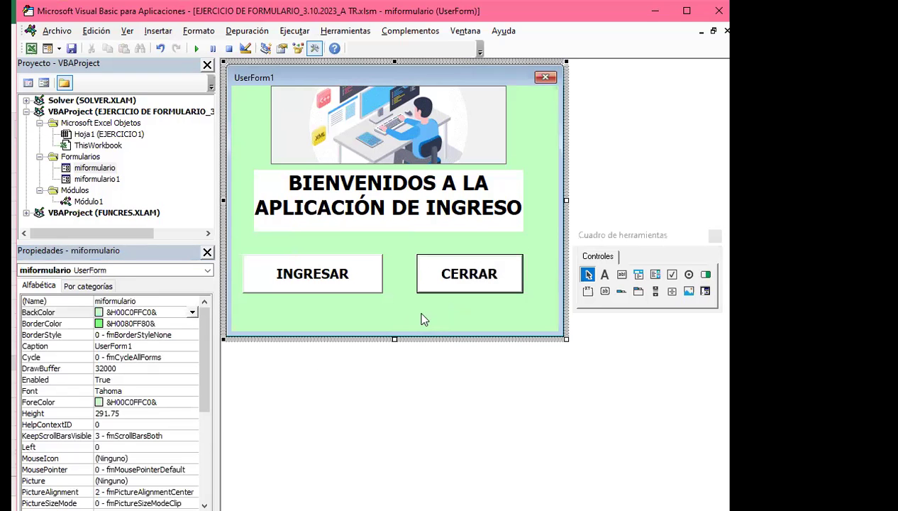
Narrow the INGRESAR button in two drags to match CERRAR.
{"action": "left_click", "coordinate": [378, 287]}
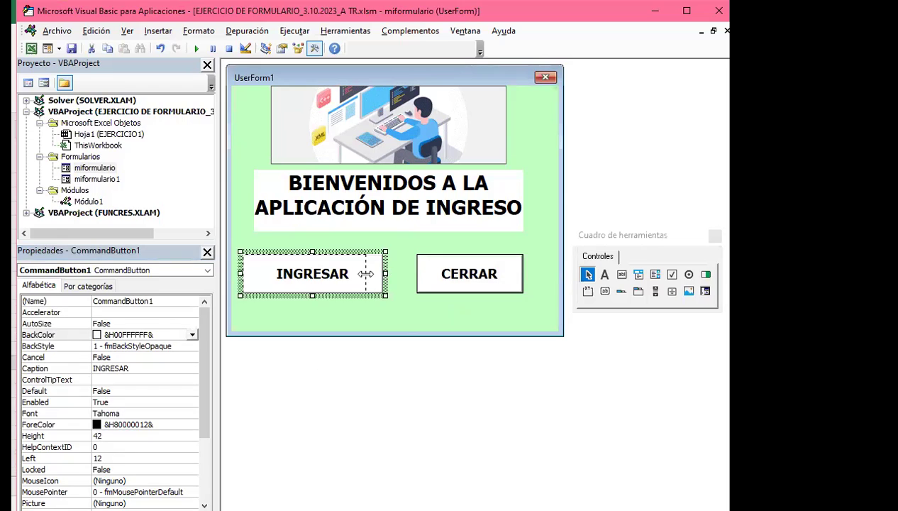
{"action": "left_click_drag", "start_coordinate": [387, 266], "coordinate": [368, 274]}
{"action": "left_click", "coordinate": [366, 320]}
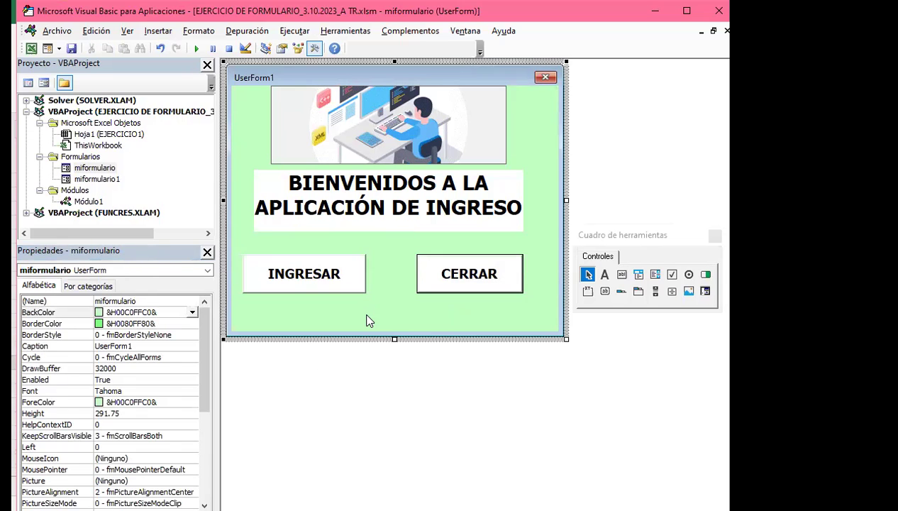
{"action": "left_click", "coordinate": [361, 284]}
{"action": "left_click_drag", "start_coordinate": [370, 272], "coordinate": [352, 273]}
{"action": "left_click", "coordinate": [347, 317]}
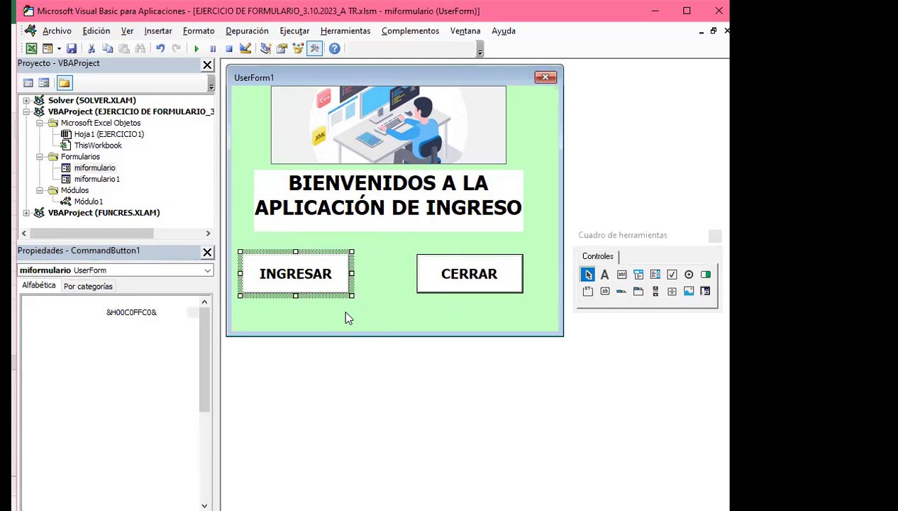
Reposition INGRESAR and fine-tune its height to line up with CERRAR.
{"action": "left_click", "coordinate": [336, 290]}
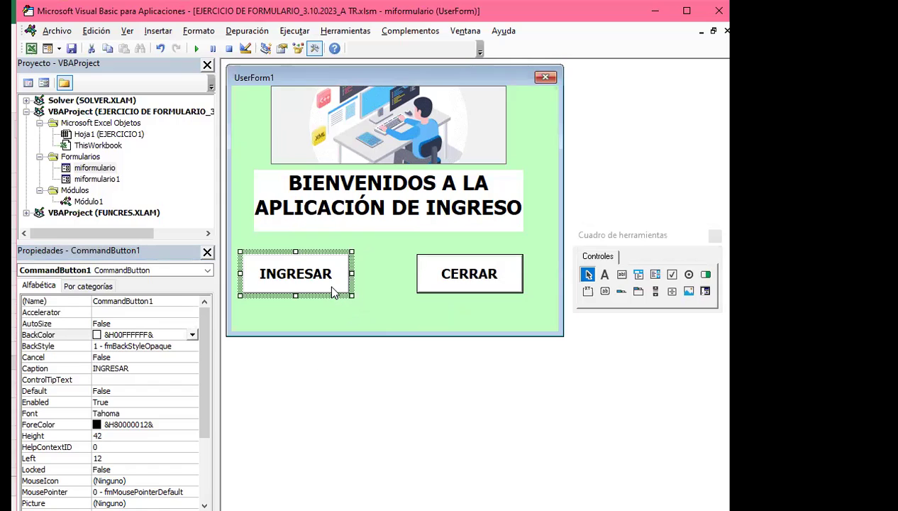
{"action": "mouse_move", "coordinate": [328, 284]}
{"action": "left_mouse_down"}
{"action": "mouse_move", "coordinate": [507, 303]}
{"action": "mouse_move", "coordinate": [327, 291]}
{"action": "mouse_move", "coordinate": [339, 296]}
{"action": "left_mouse_up"}
{"action": "left_click", "coordinate": [381, 305]}
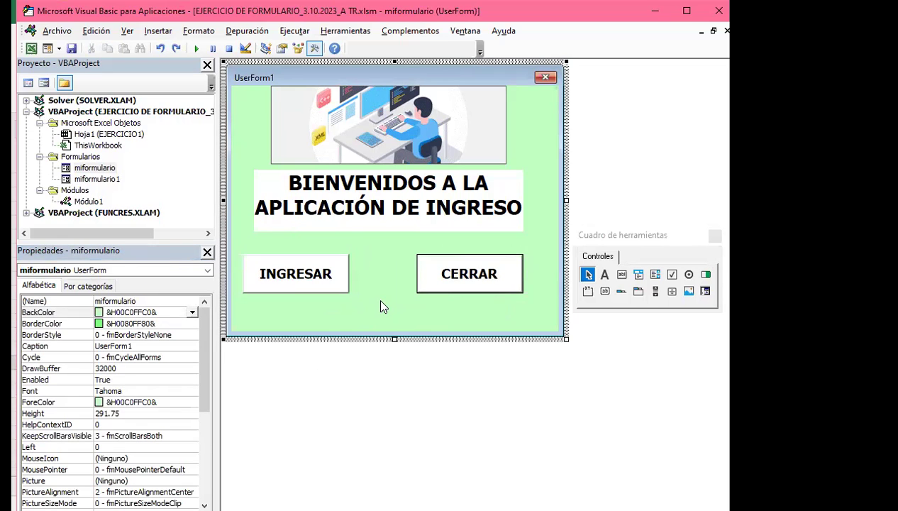
{"action": "left_click", "coordinate": [312, 290]}
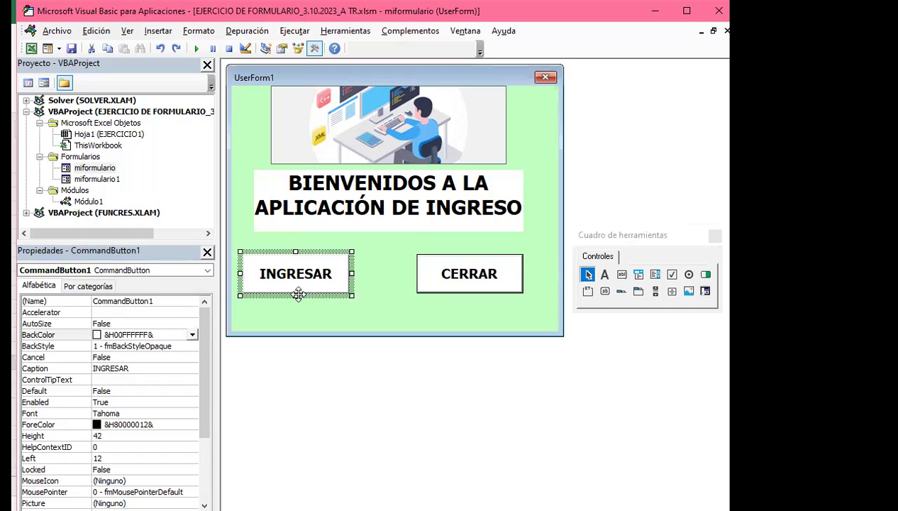
{"action": "left_click_drag", "start_coordinate": [296, 295], "coordinate": [295, 286]}
{"action": "left_click", "coordinate": [329, 312]}
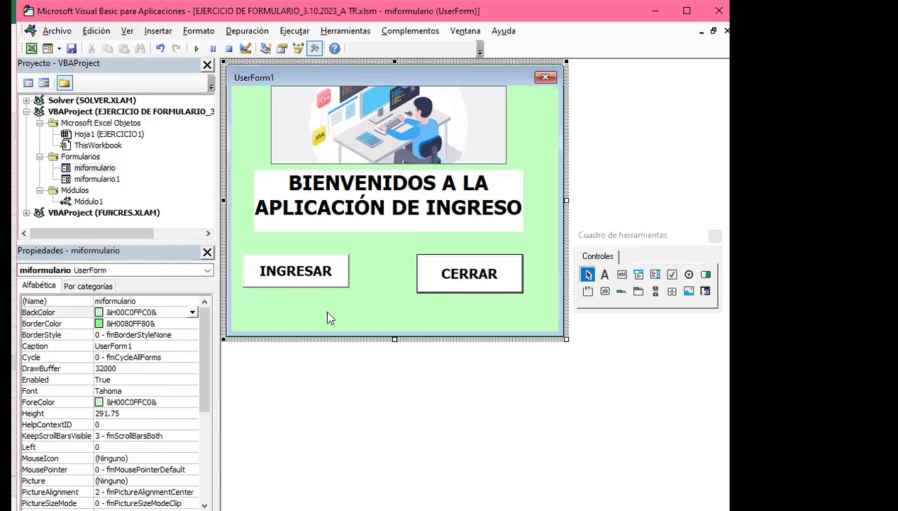
{"action": "left_click", "coordinate": [314, 291]}
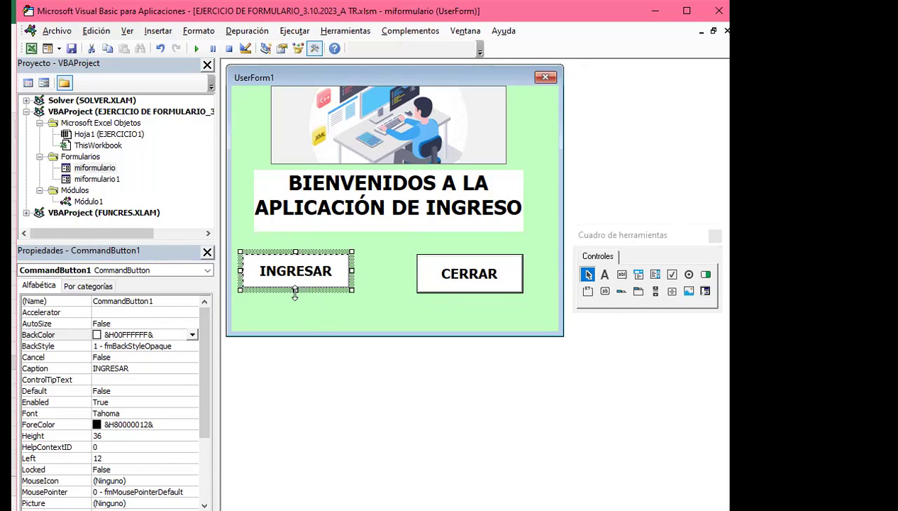
{"action": "left_click_drag", "start_coordinate": [294, 292], "coordinate": [295, 296]}
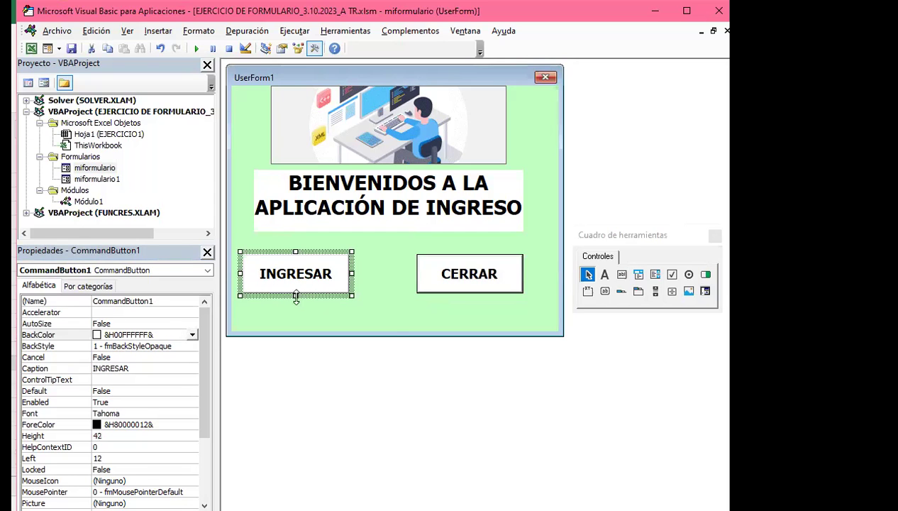
{"action": "left_click", "coordinate": [363, 307]}
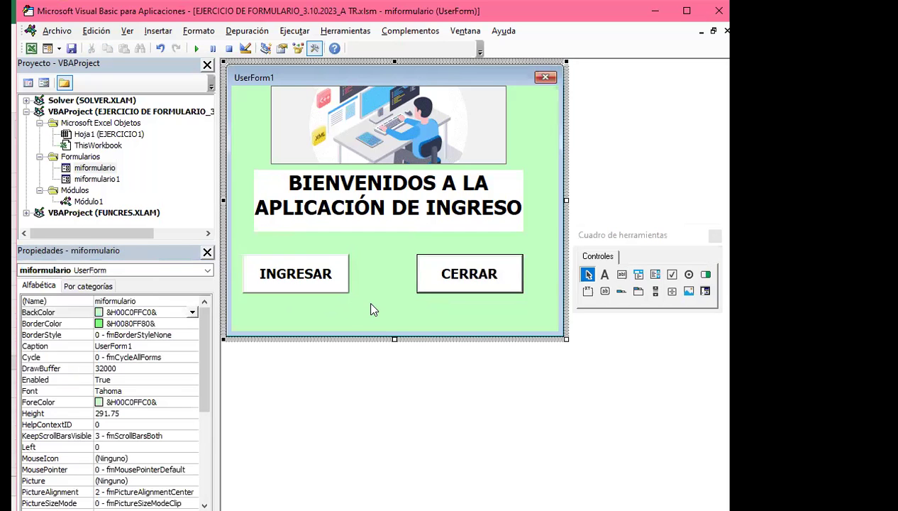
Select CERRAR, press F5, then select the whole miformulario form.
{"action": "left_click", "coordinate": [459, 291]}
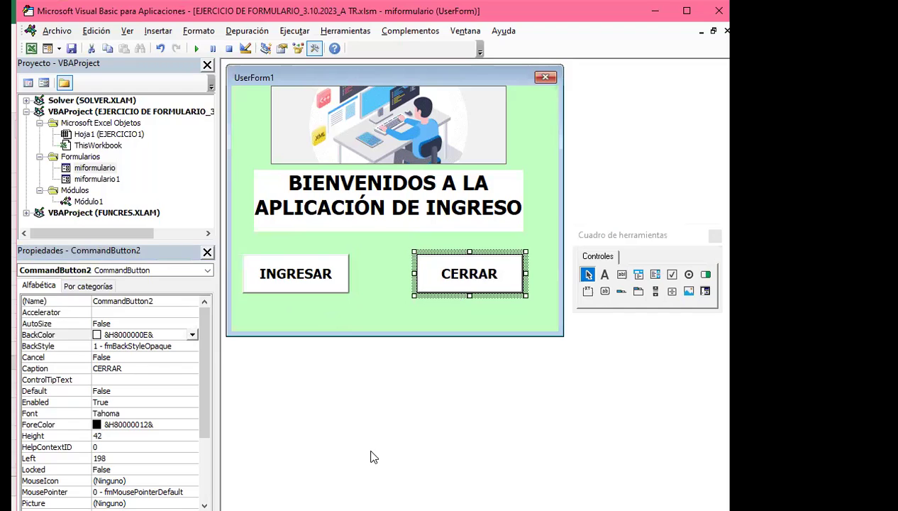
{"action": "key", "text": "F5"}
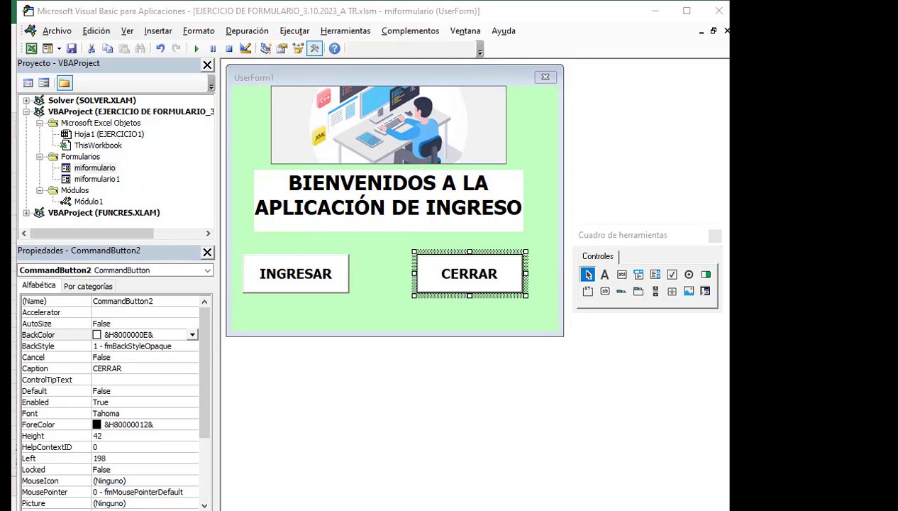
{"action": "left_click", "coordinate": [389, 312]}
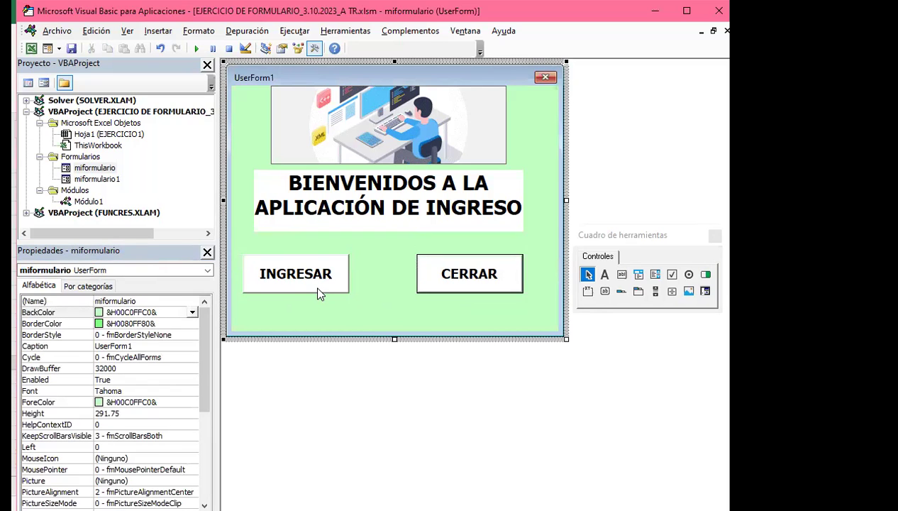
Check that INGRESAR's click code calls miformulario1.Show, then select CERRAR and close the Toolbox.
{"action": "double_click", "coordinate": [299, 282]}
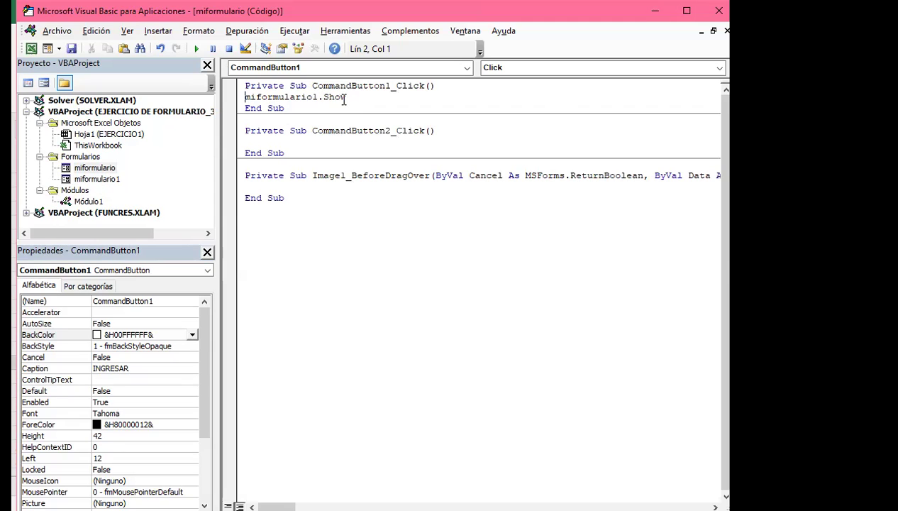
{"action": "left_click", "coordinate": [726, 30]}
{"action": "left_click", "coordinate": [453, 291]}
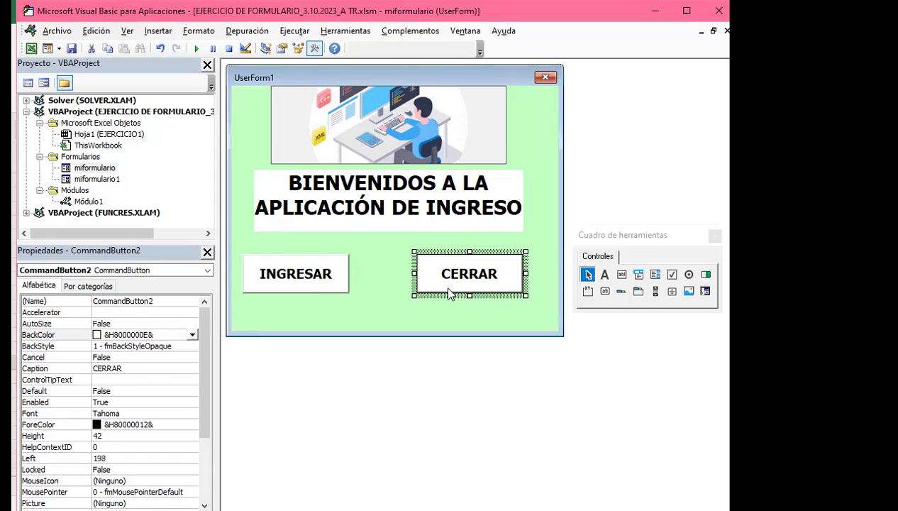
{"action": "left_click", "coordinate": [715, 237]}
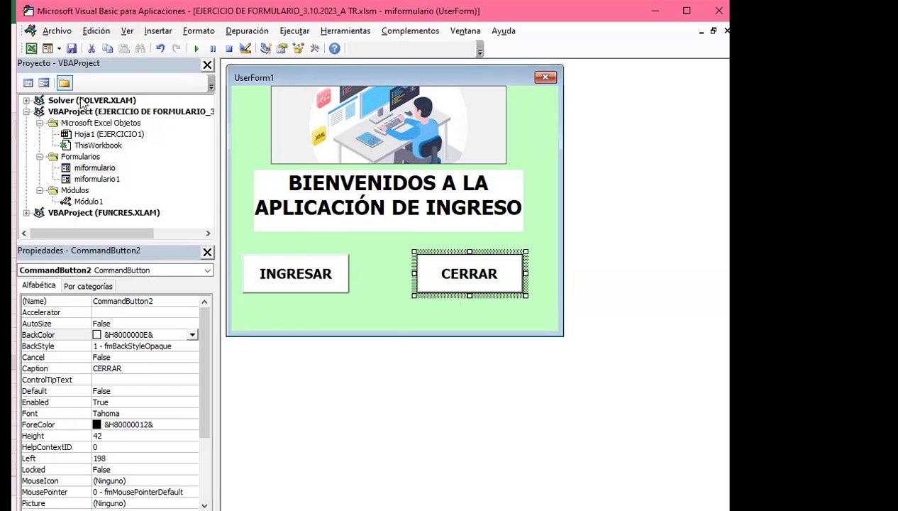
Create CERRAR's empty CommandButton2_Click procedure and place the cursor inside it.
{"action": "double_click", "coordinate": [430, 292]}
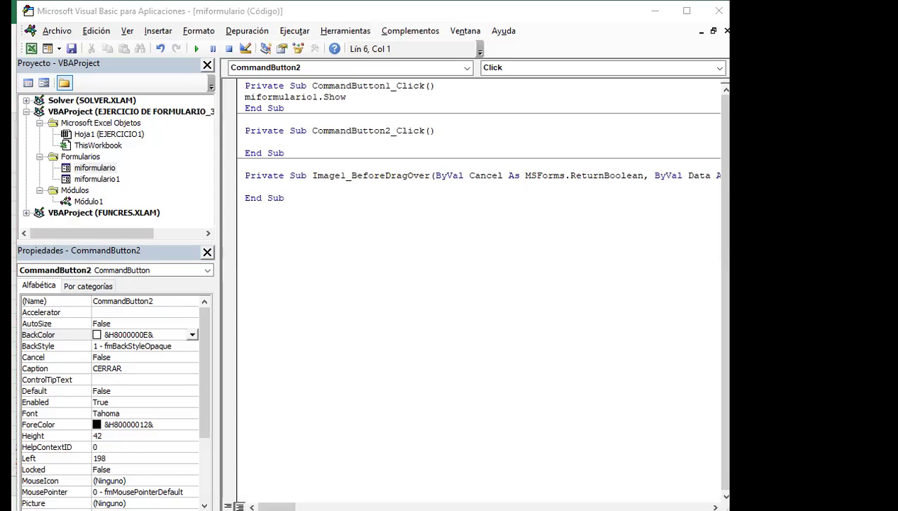
{"action": "left_click", "coordinate": [273, 150]}
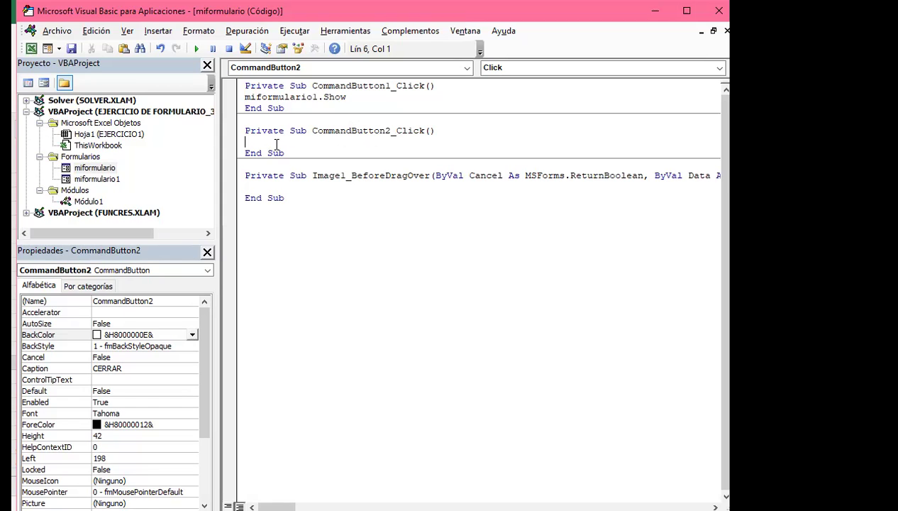
Write Unload Me in CommandButton2_Click and save the workbook.
{"action": "type", "text": "Un"}
{"action": "type", "text": "lo"}
{"action": "type", "text": "ad"}
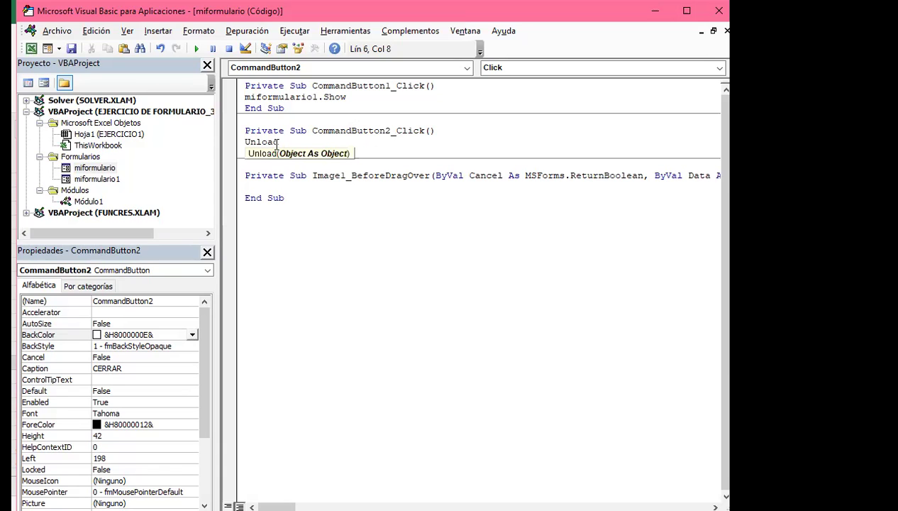
{"action": "type", "text": " me"}
{"action": "key", "text": "BackSpace"}
{"action": "key", "text": "BackSpace"}
{"action": "type", "text": "Me"}
{"action": "key", "text": "Return"}
{"action": "key", "text": "BackSpace"}
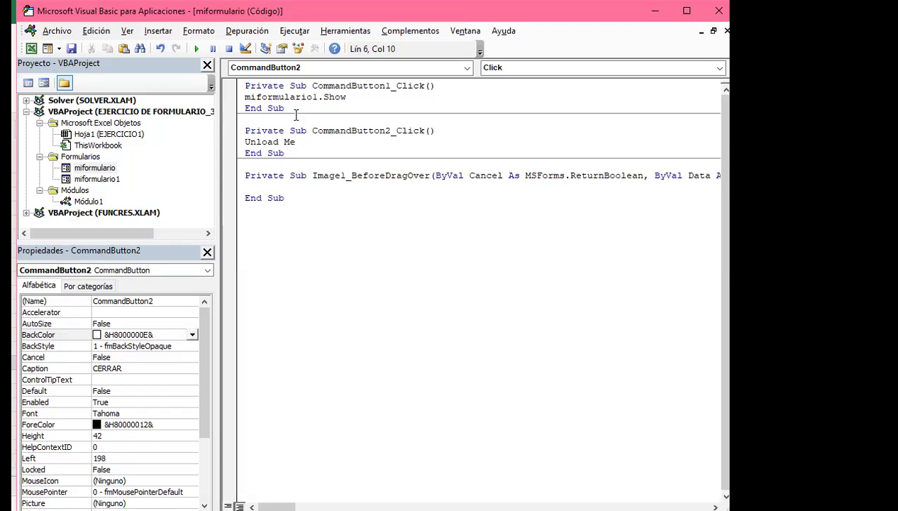
{"action": "left_click", "coordinate": [74, 48]}
Test the forms: CERRAR closes the welcome form, INGRESAR opens MI_FORMULARIO_1, then close both.
{"action": "left_click", "coordinate": [719, 11]}
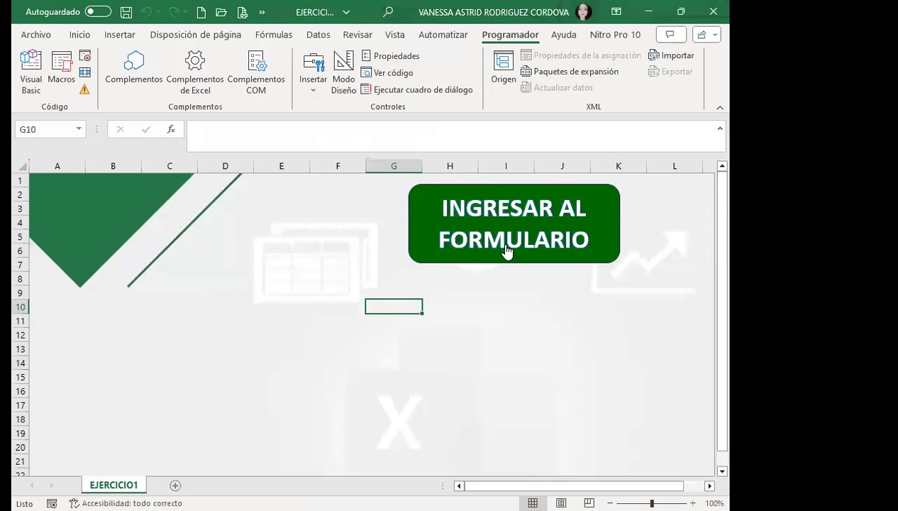
{"action": "left_click", "coordinate": [504, 243]}
{"action": "left_click", "coordinate": [431, 339]}
{"action": "left_click", "coordinate": [477, 238]}
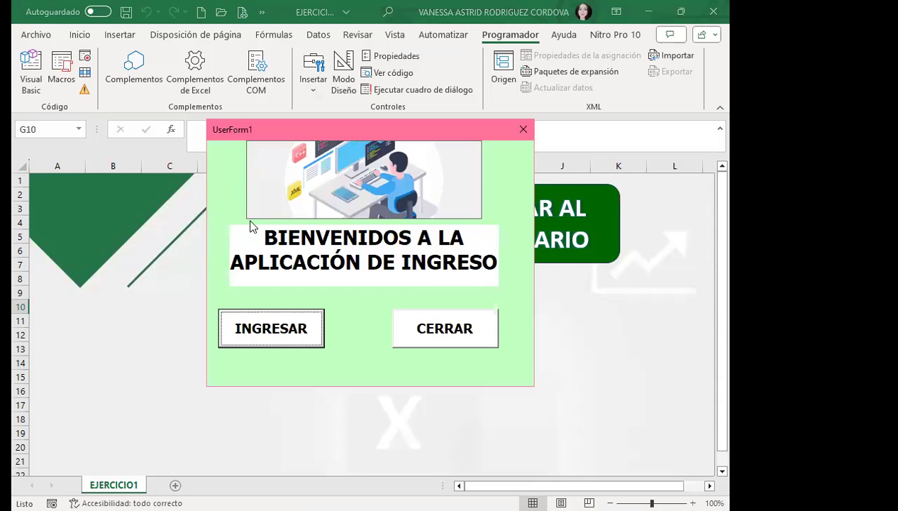
{"action": "left_click", "coordinate": [437, 333]}
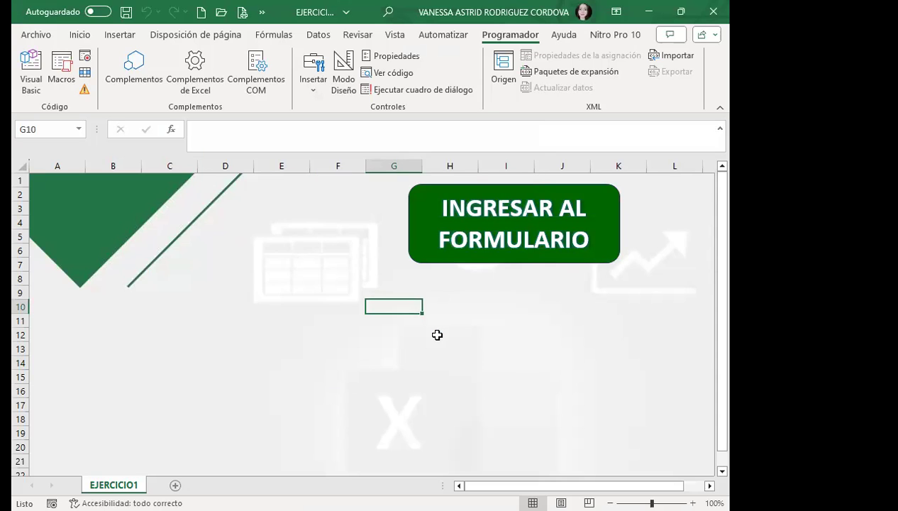
{"action": "left_click", "coordinate": [257, 345]}
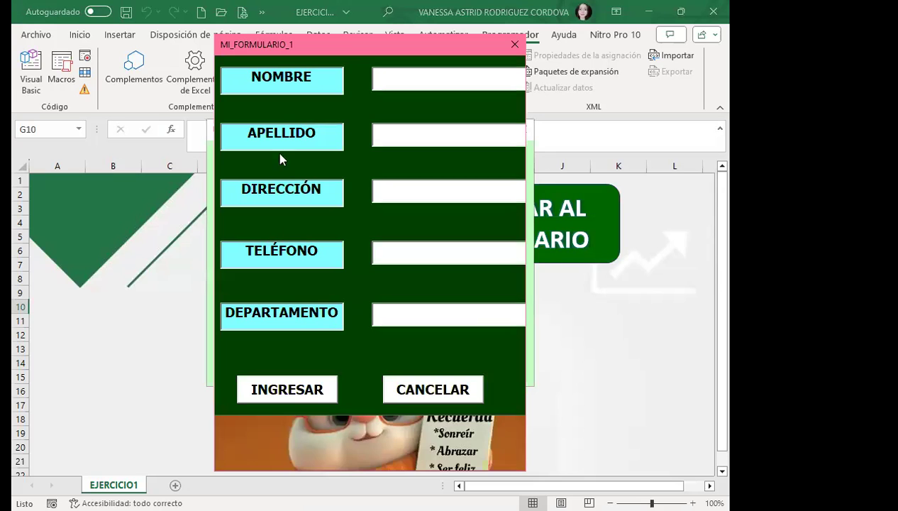
{"action": "left_click", "coordinate": [515, 46]}
{"action": "left_click", "coordinate": [446, 332]}
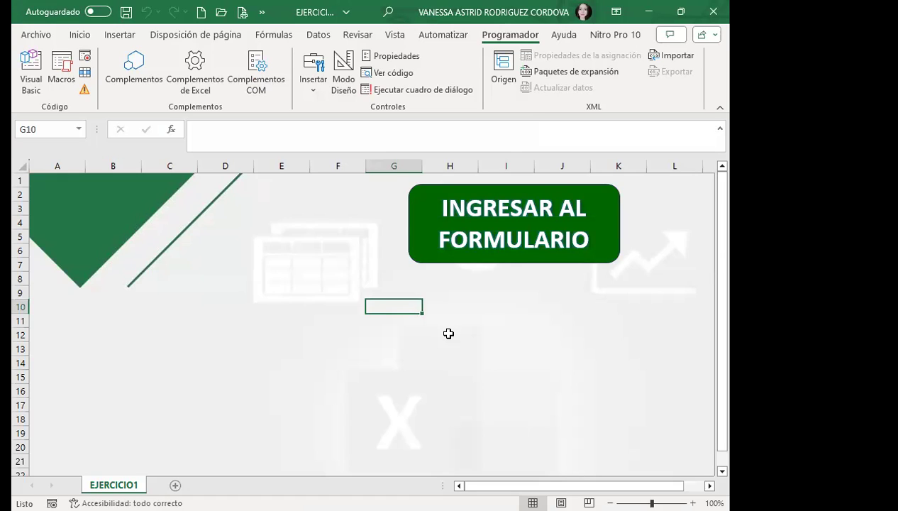
Retest closing the welcome form, then reopen miformulario in the VBA designer and select INGRESAR.
{"action": "left_click", "coordinate": [497, 243]}
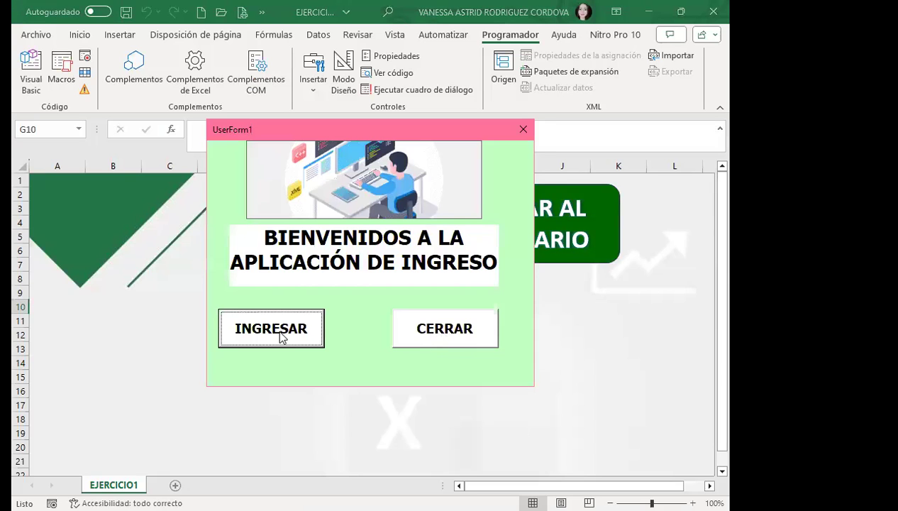
{"action": "left_click", "coordinate": [442, 337]}
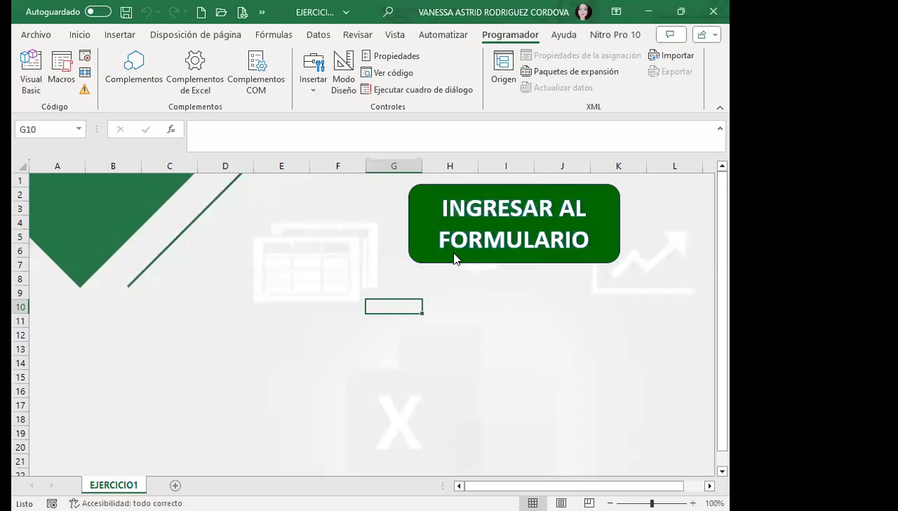
{"action": "left_click", "coordinate": [454, 259]}
{"action": "left_click", "coordinate": [523, 130]}
{"action": "left_click", "coordinate": [28, 80]}
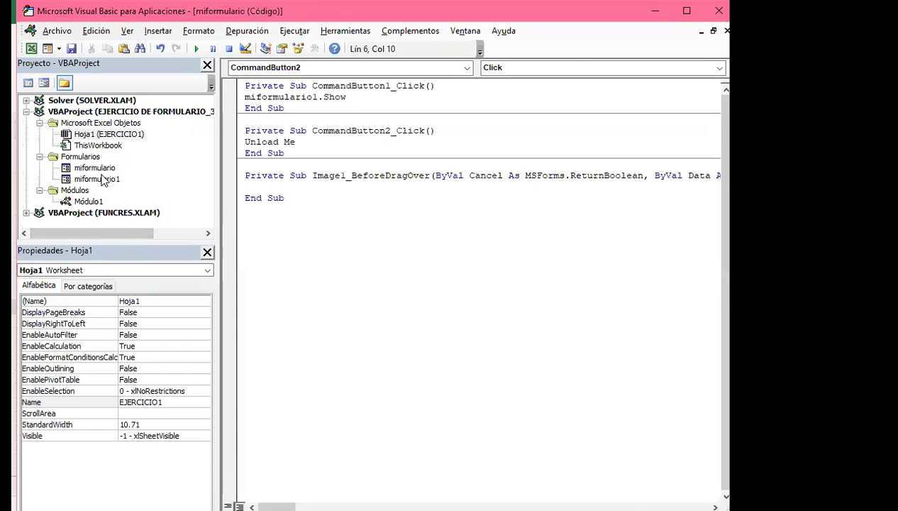
{"action": "double_click", "coordinate": [99, 168]}
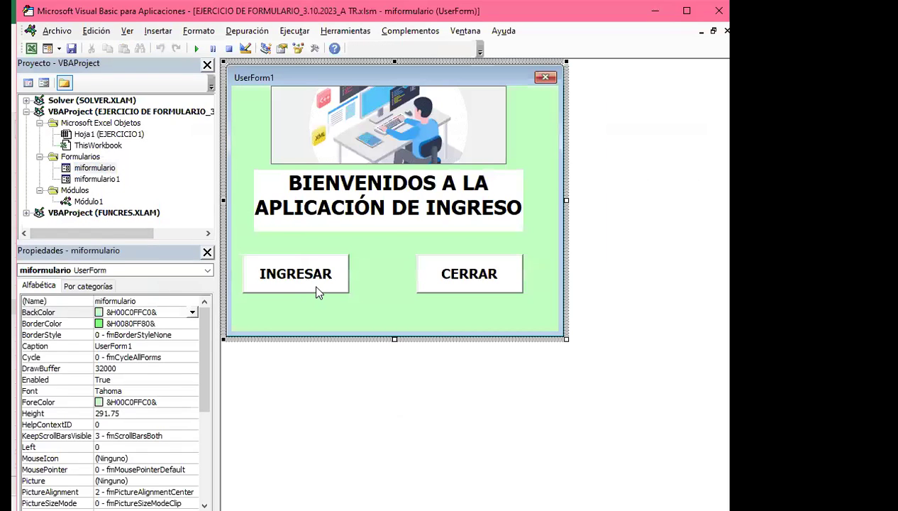
{"action": "left_click", "coordinate": [317, 291]}
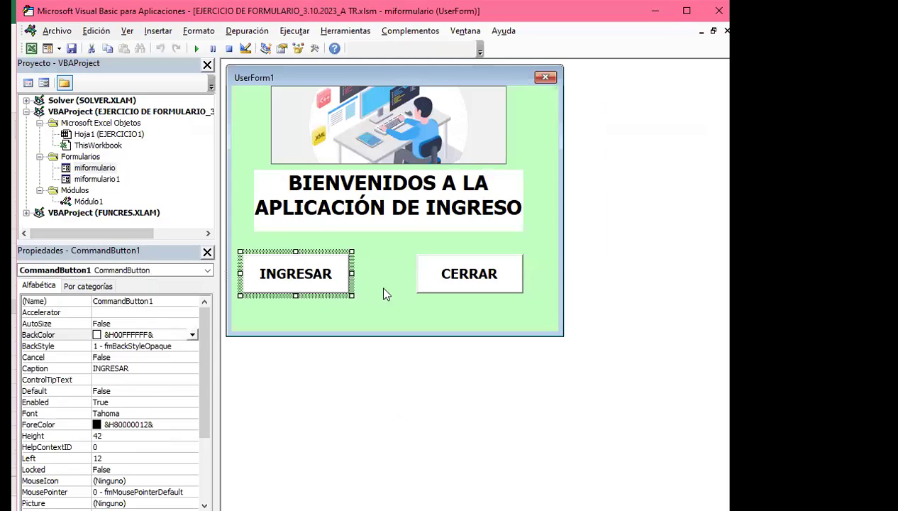
Select the welcome form's CERRAR and INGRESAR buttons, then miformulario1 in the project.
{"action": "left_click", "coordinate": [432, 294]}
{"action": "left_click", "coordinate": [293, 287]}
{"action": "left_click", "coordinate": [440, 293]}
{"action": "left_click", "coordinate": [311, 290]}
{"action": "left_click", "coordinate": [379, 294]}
Write Unload Me in CommandButton2_Click for miformulario1's CANCELAR button.
{"action": "double_click", "coordinate": [102, 178]}
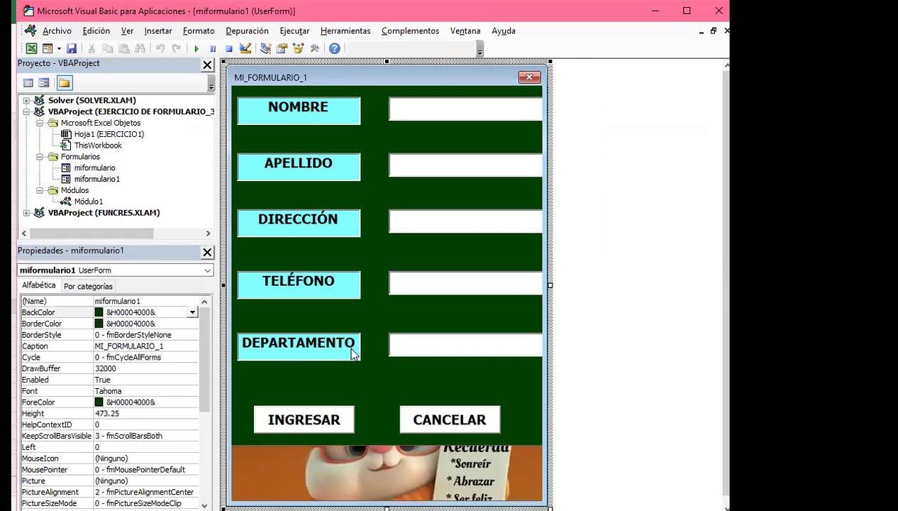
{"action": "double_click", "coordinate": [416, 424]}
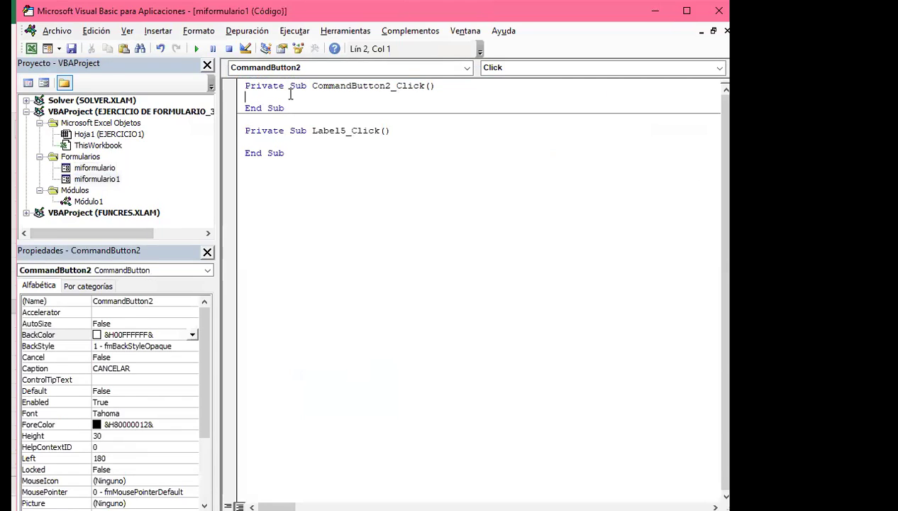
{"action": "type", "text": "Unload"}
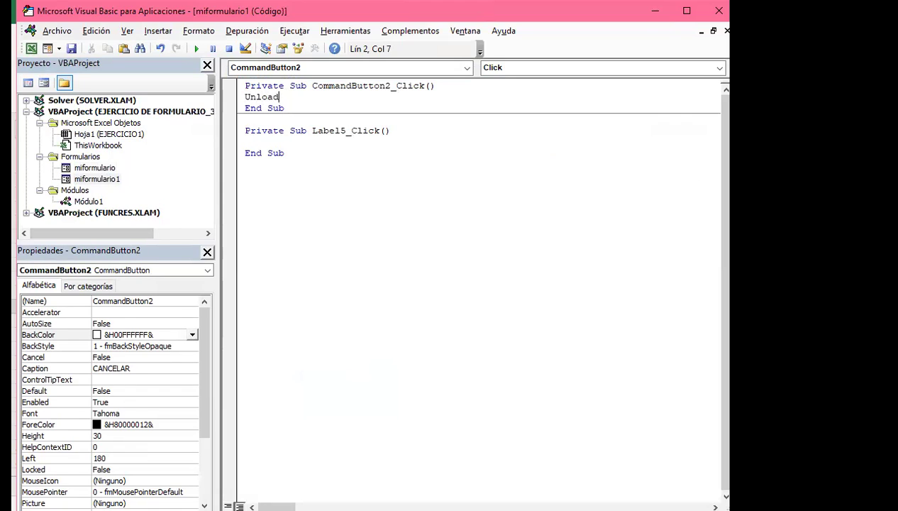
{"action": "type", "text": " ."}
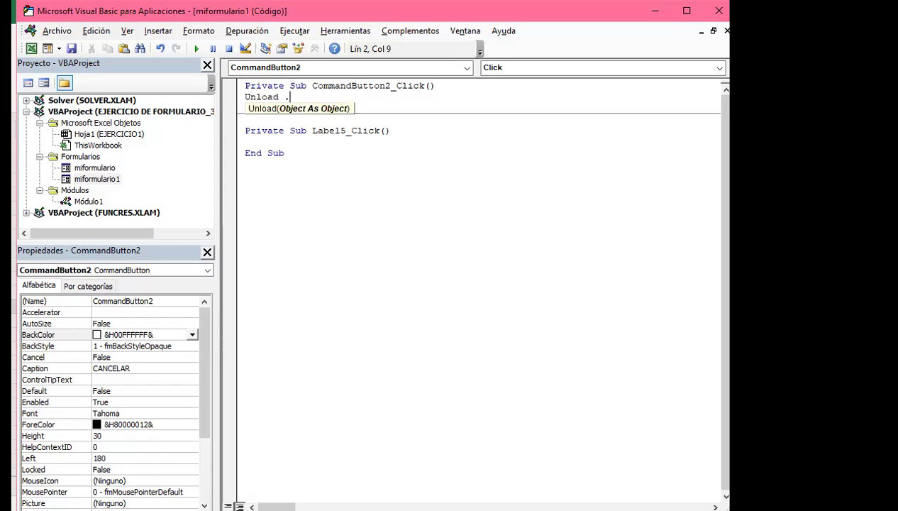
{"action": "key", "text": "BackSpace"}
{"action": "key", "text": "BackSpace"}
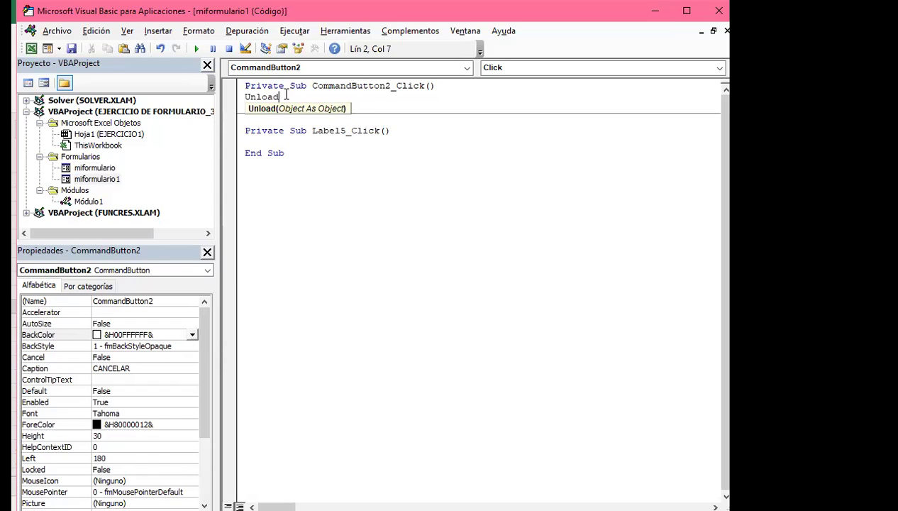
{"action": "type", "text": "Me"}
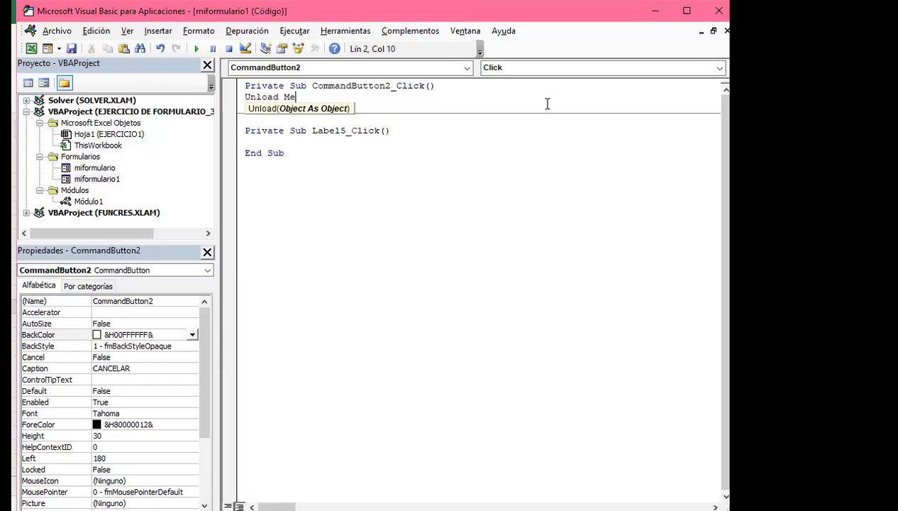
{"action": "left_click", "coordinate": [718, 11]}
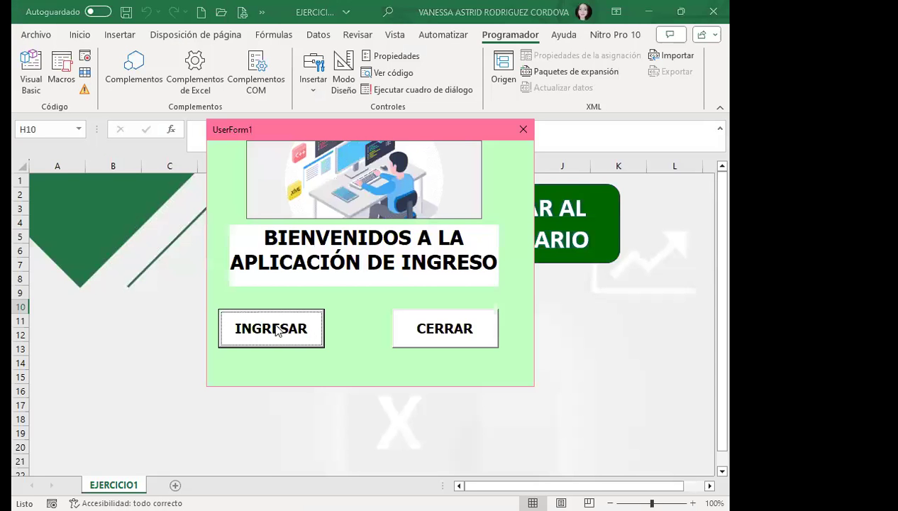
{"action": "left_click", "coordinate": [297, 339]}
{"action": "left_click", "coordinate": [434, 396]}
{"action": "left_click", "coordinate": [454, 336]}
{"action": "left_click", "coordinate": [286, 339]}
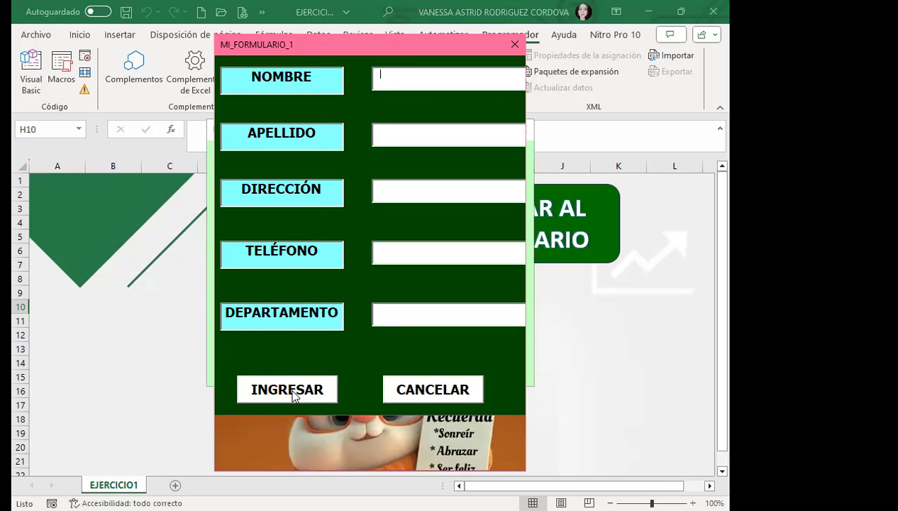
{"action": "left_click", "coordinate": [515, 44]}
{"action": "left_click", "coordinate": [460, 327]}
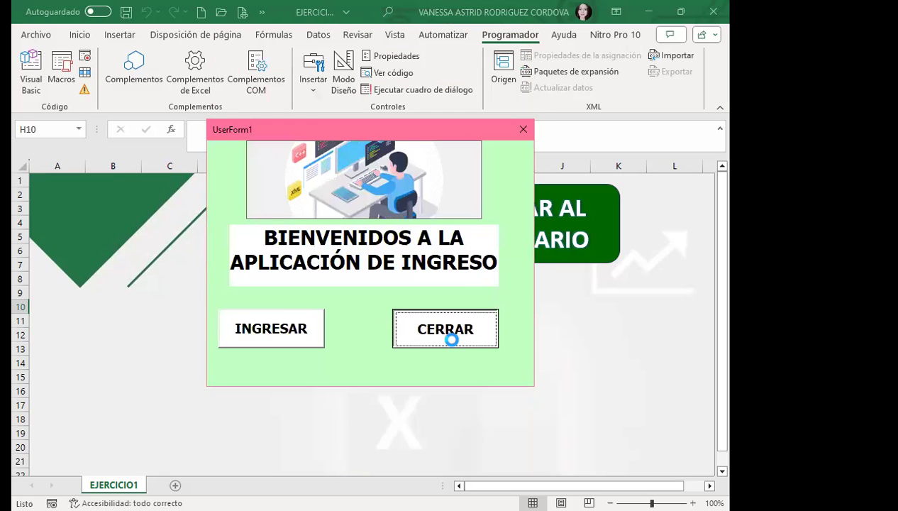
{"action": "left_click", "coordinate": [31, 67]}
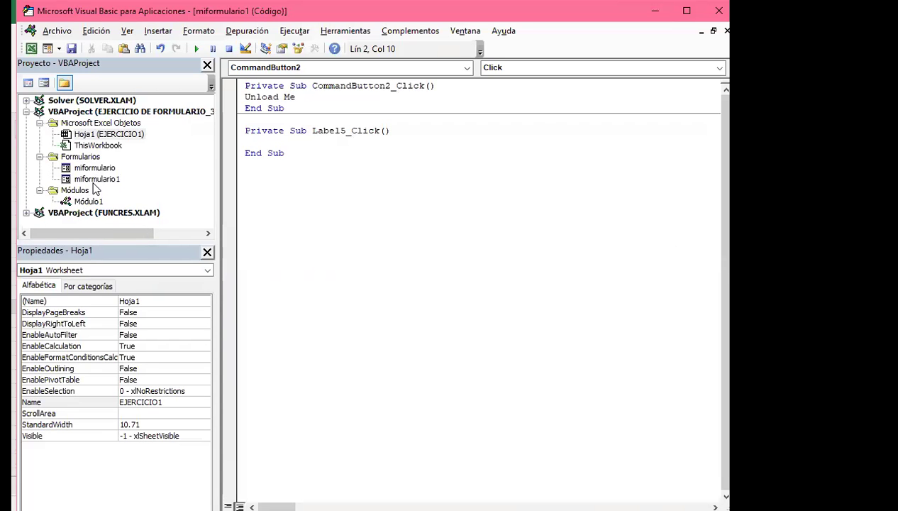
Create an empty CommandButton1_Click for miformulario1's INGRESAR button and return to the worksheet.
{"action": "double_click", "coordinate": [97, 179]}
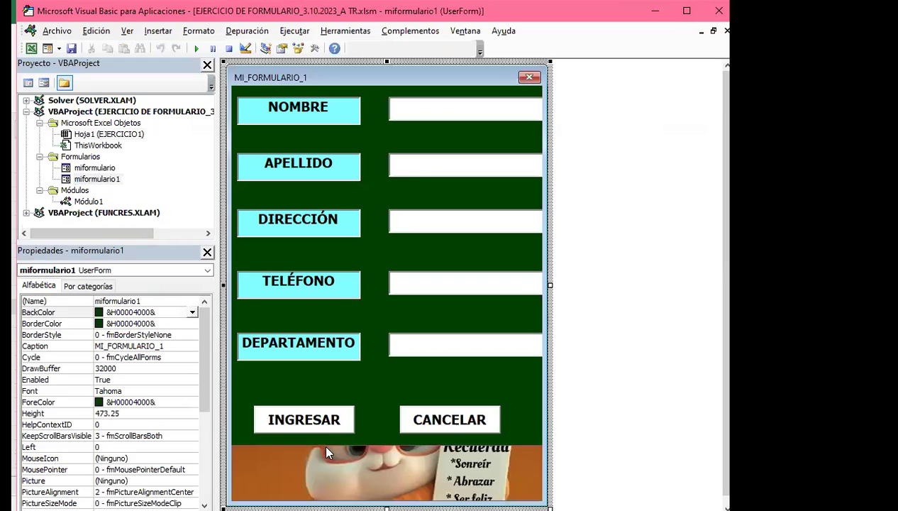
{"action": "double_click", "coordinate": [338, 426]}
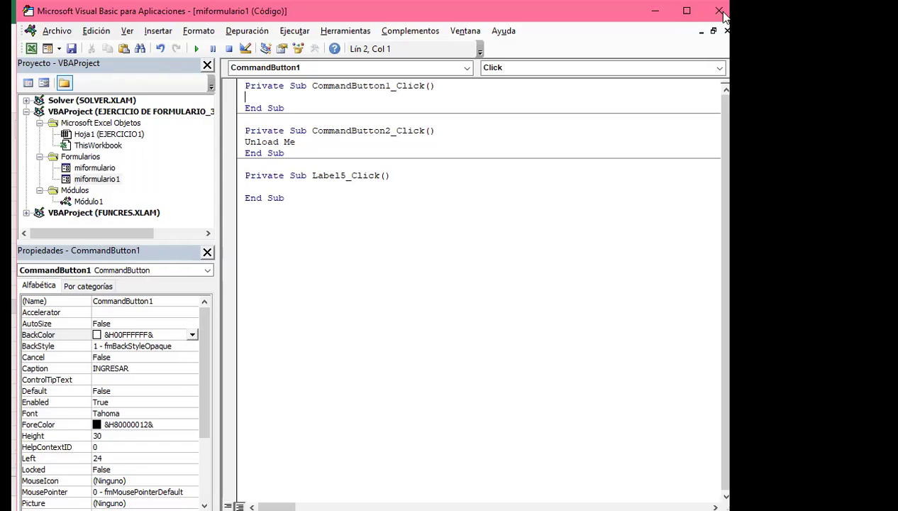
{"action": "left_click", "coordinate": [32, 48]}
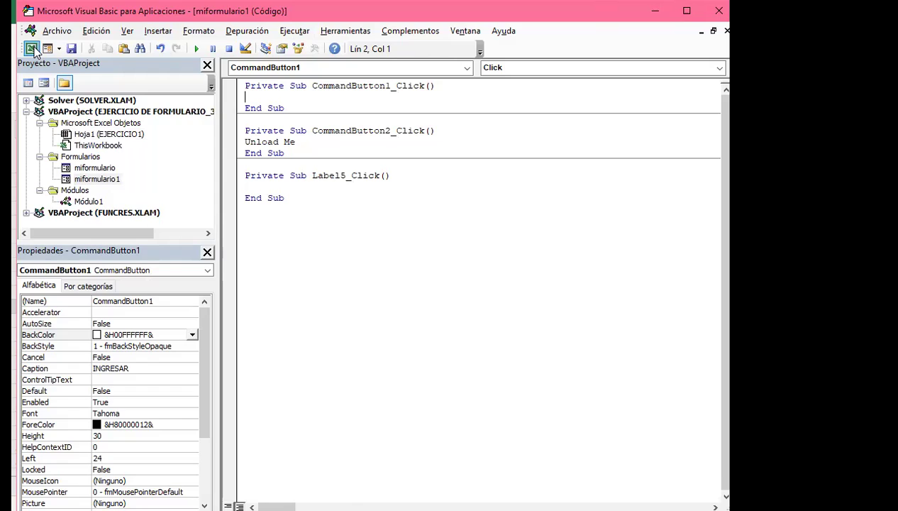
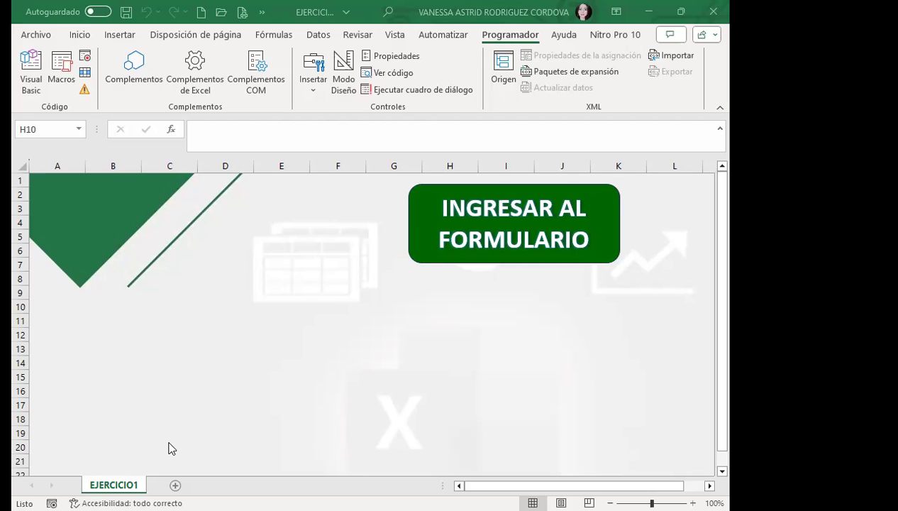
Test the welcome form and its data-entry form, then close both.
{"action": "left_click", "coordinate": [36, 307]}
{"action": "left_click_drag", "start_coordinate": [57, 307], "coordinate": [277, 308]}
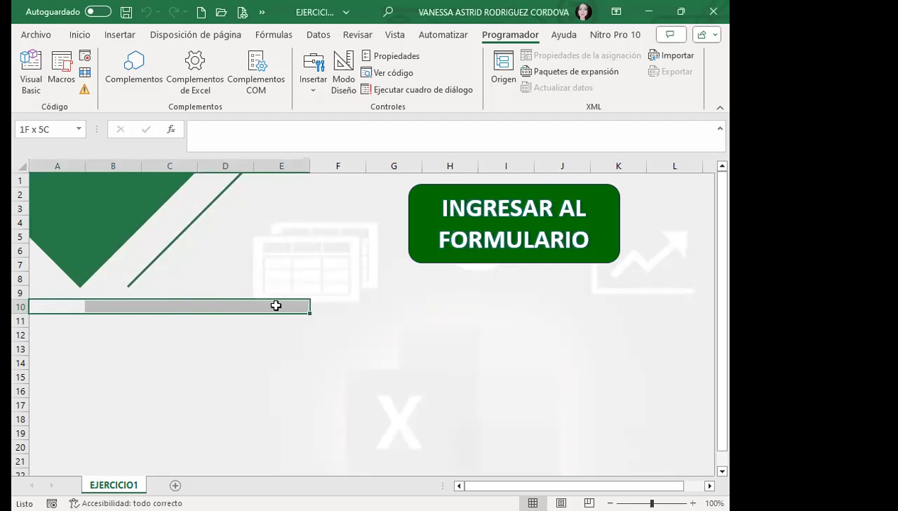
{"action": "left_click", "coordinate": [487, 236]}
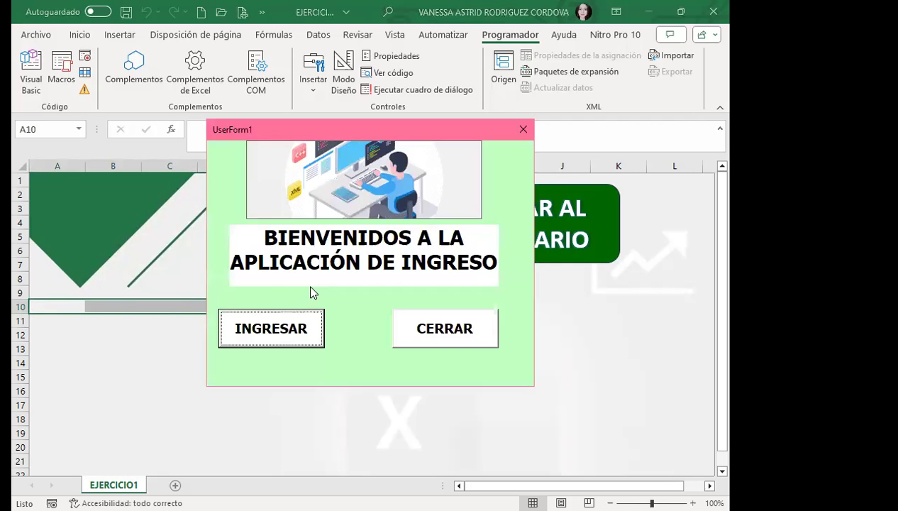
{"action": "left_click", "coordinate": [276, 336]}
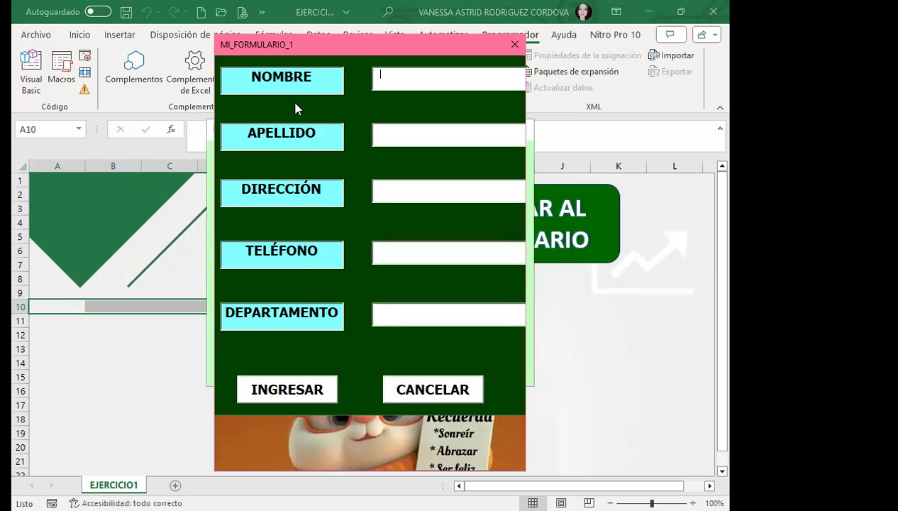
{"action": "left_click", "coordinate": [516, 47]}
{"action": "left_click", "coordinate": [445, 332]}
Type NOMBRE, APELLIDO, DIRECCIÓN, TELÉFONO and DEPARTAMENTE across A10 to E10.
{"action": "left_click", "coordinate": [52, 307]}
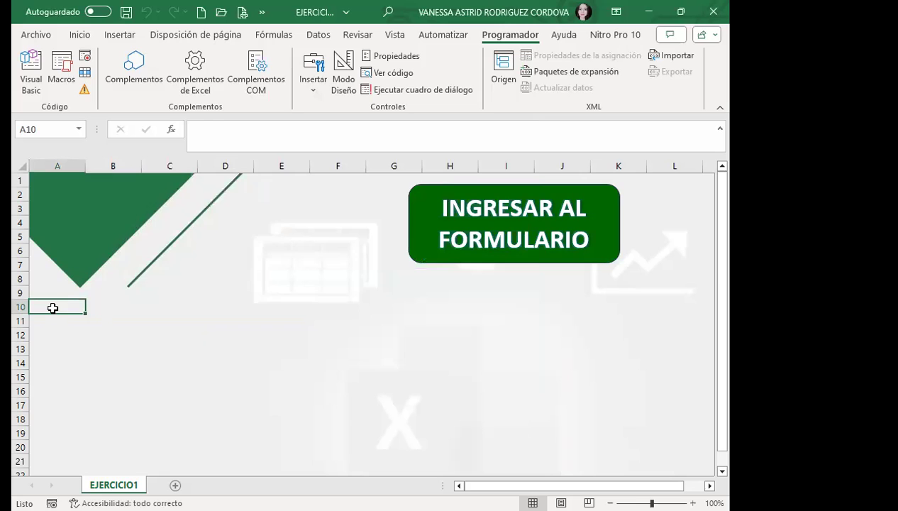
{"action": "type", "text": "NOMBRE"}
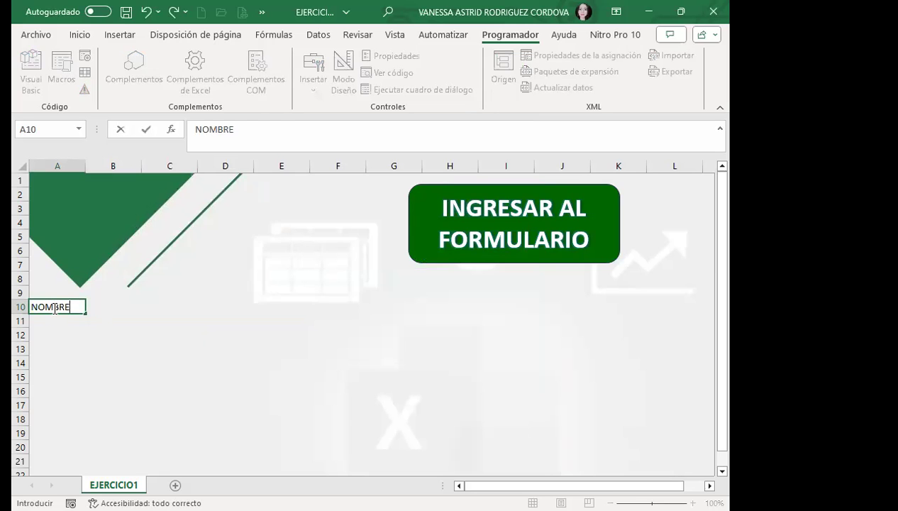
{"action": "key", "text": "Tab"}
{"action": "type", "text": "APELLIDO"}
{"action": "key", "text": "Tab"}
{"action": "type", "text": "DIRECCIÓN"}
{"action": "key", "text": "Tab"}
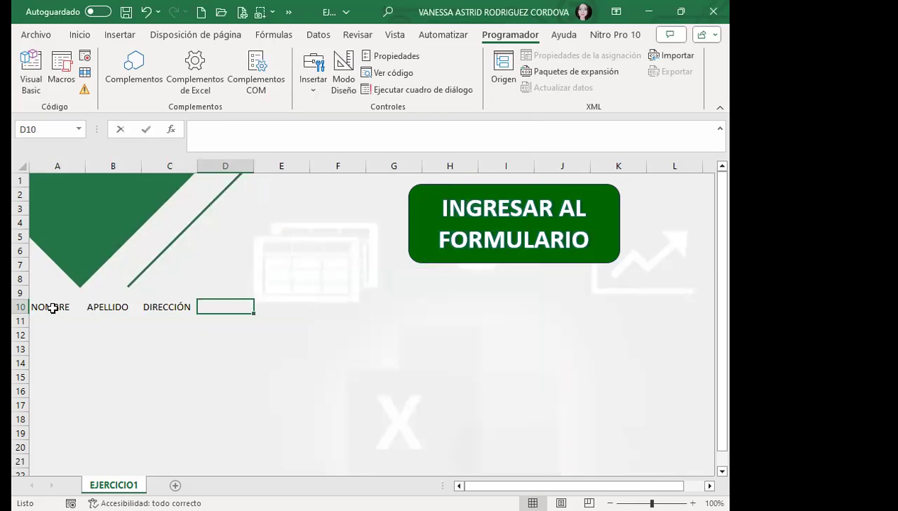
{"action": "type", "text": "TELÉFONO"}
{"action": "key", "text": "Tab"}
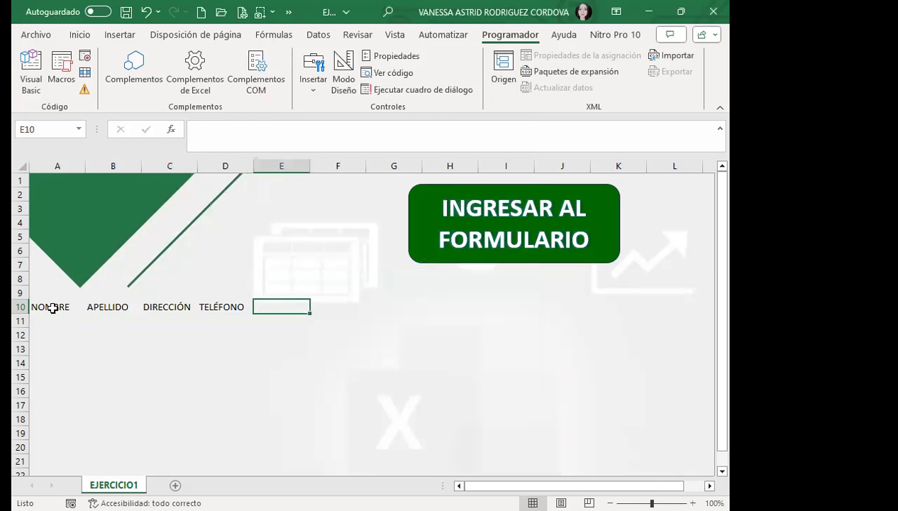
{"action": "type", "text": "DEPARTAMENTE"}
{"action": "left_click", "coordinate": [234, 360]}
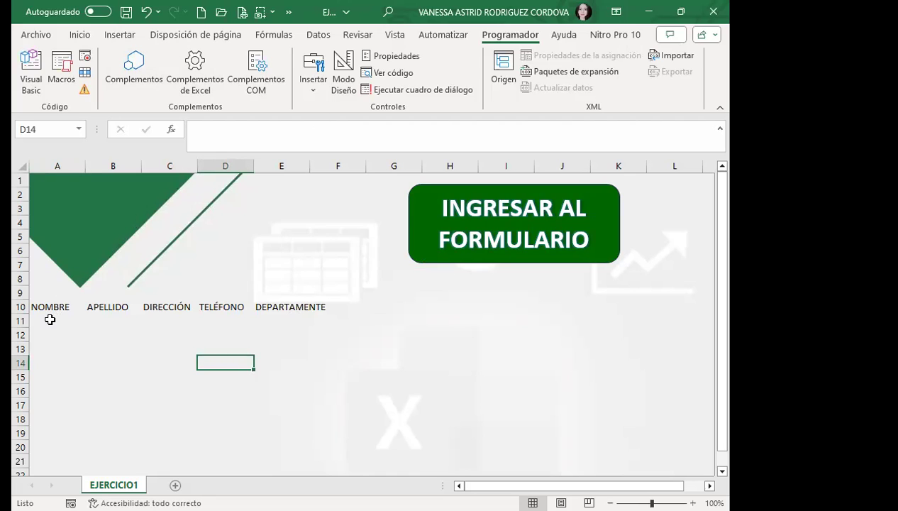
{"action": "left_click", "coordinate": [50, 322]}
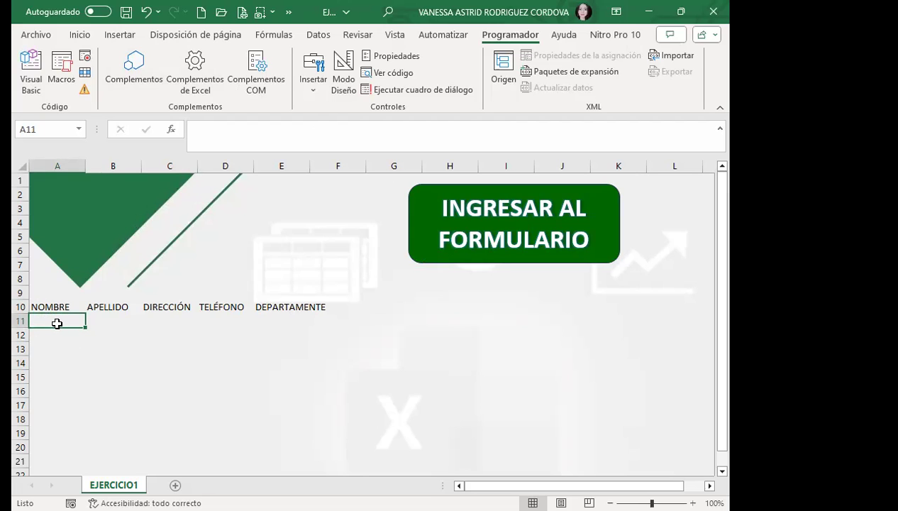
Look at the insert/delete cell options for row 11 without changing anything.
{"action": "left_click", "coordinate": [20, 320]}
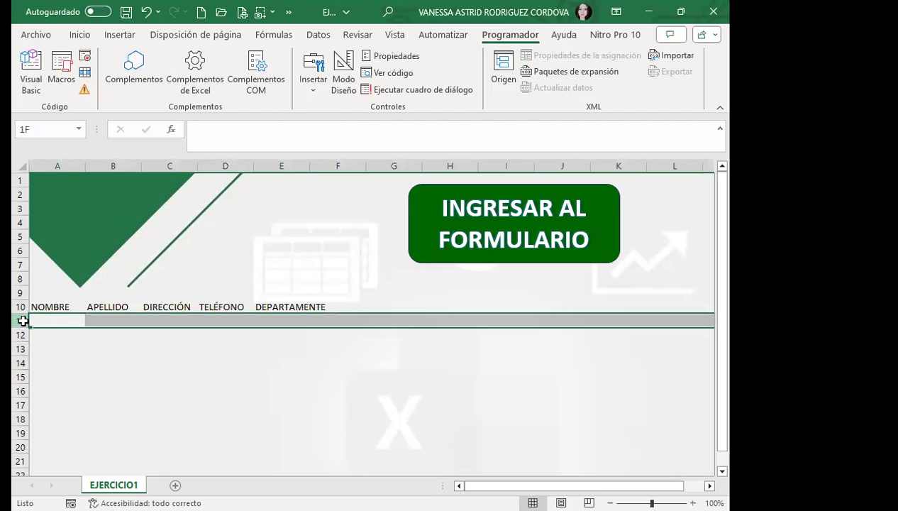
{"action": "left_click", "coordinate": [80, 34]}
{"action": "left_click", "coordinate": [461, 88]}
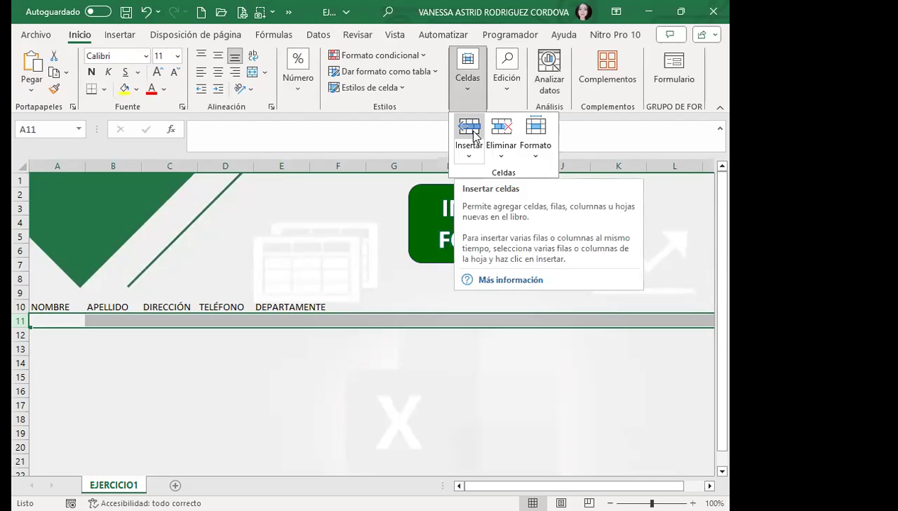
{"action": "left_click", "coordinate": [41, 320]}
{"action": "left_click", "coordinate": [52, 318]}
Select A10:C11 and AutoFit column E so DEPARTAMENTE shows in full.
{"action": "left_click", "coordinate": [43, 335]}
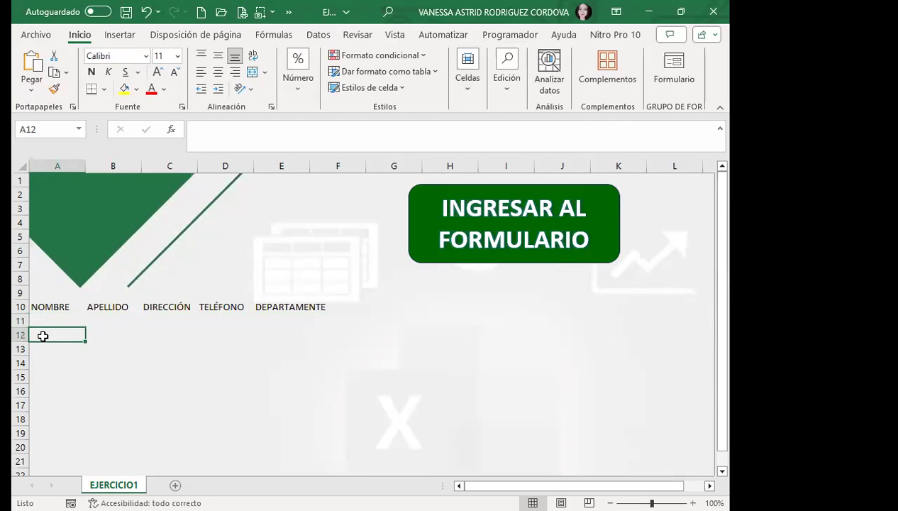
{"action": "left_click", "coordinate": [50, 320]}
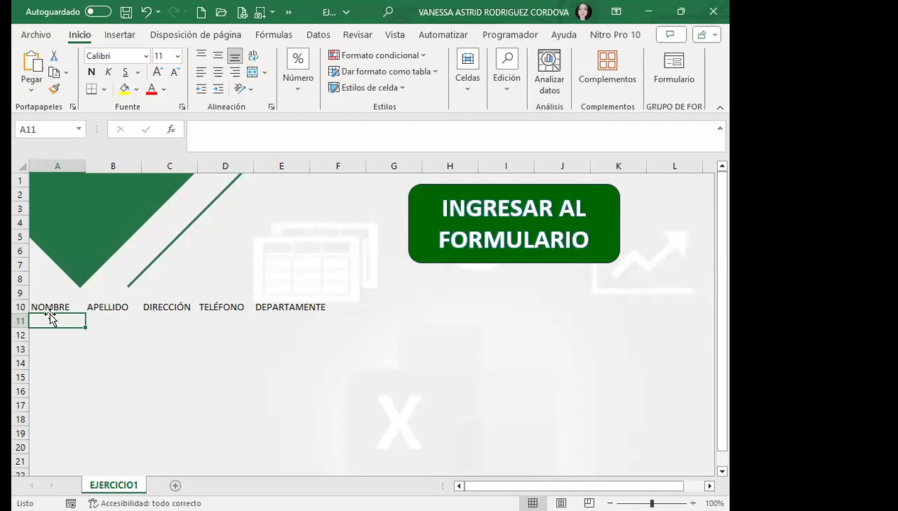
{"action": "left_click_drag", "start_coordinate": [44, 306], "coordinate": [296, 320]}
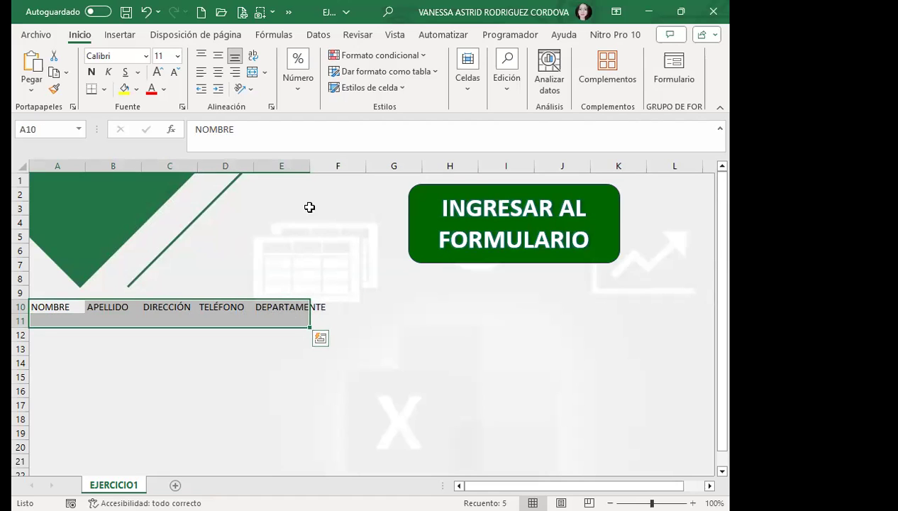
{"action": "double_click", "coordinate": [310, 170]}
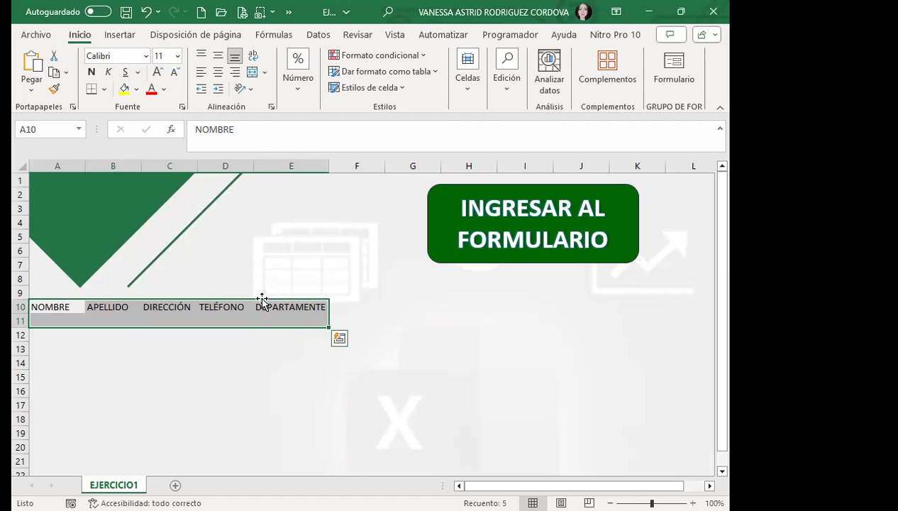
Format A10:E11 as a dark green table with headers and hide its filter arrows.
{"action": "left_click", "coordinate": [435, 75]}
{"action": "scroll", "coordinate": [496, 440], "scroll_direction": "down", "scroll_amount": 2}
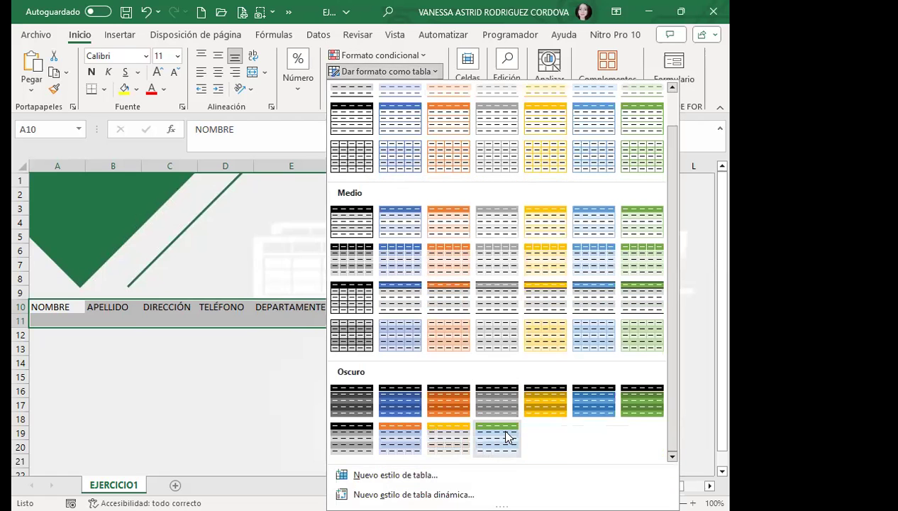
{"action": "left_click", "coordinate": [638, 408]}
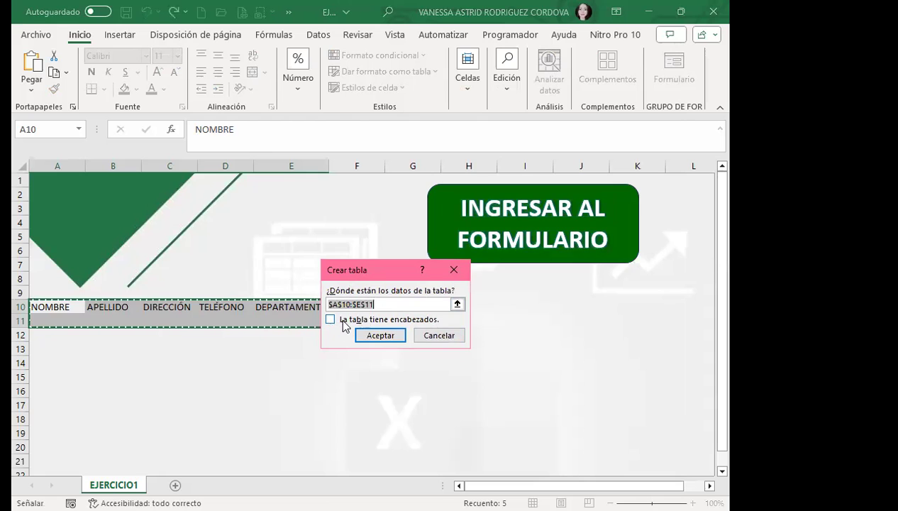
{"action": "left_click", "coordinate": [329, 318]}
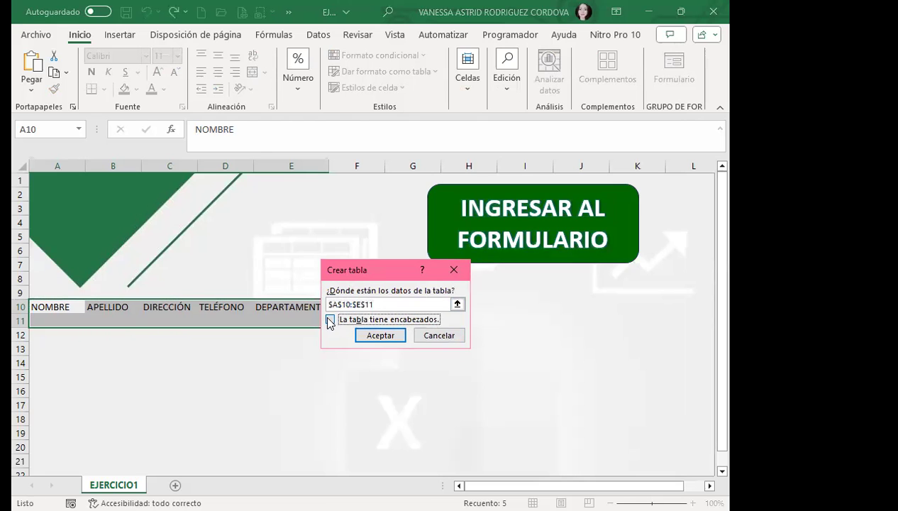
{"action": "left_click", "coordinate": [374, 336]}
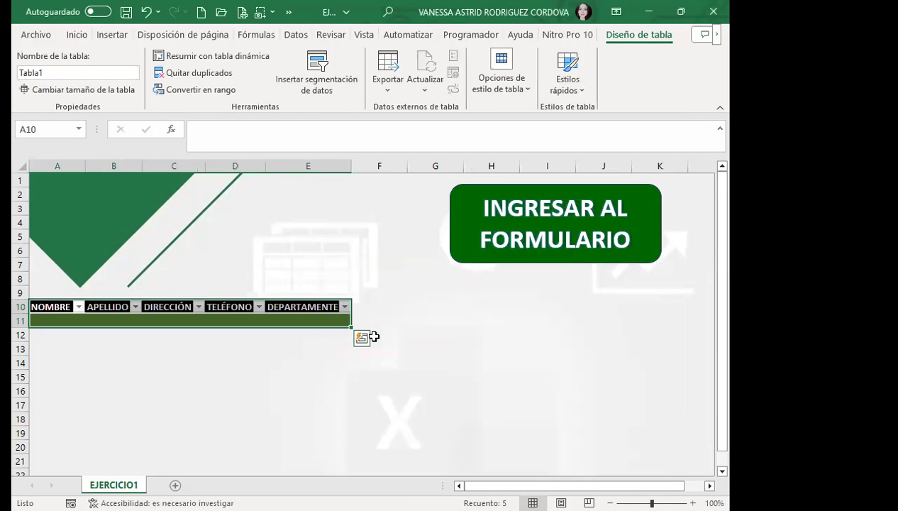
{"action": "key", "text": "ctrl+shift+l"}
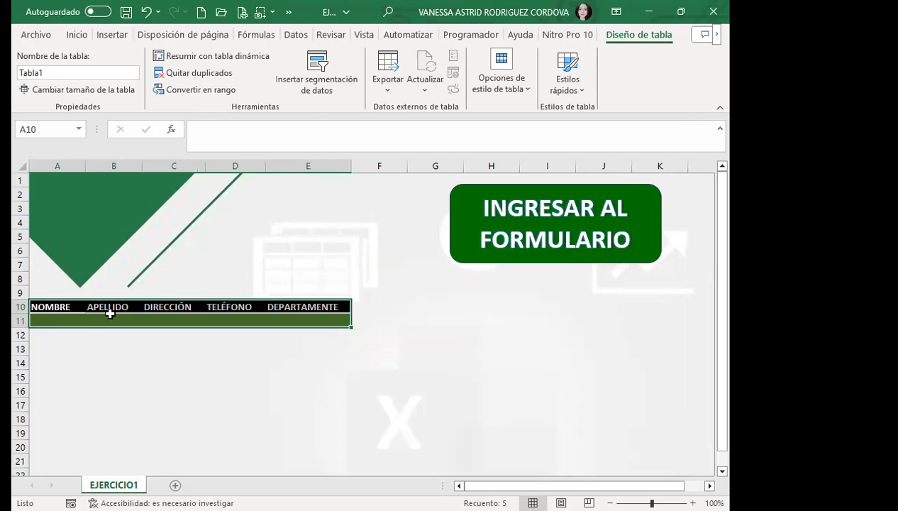
{"action": "left_click", "coordinate": [64, 318]}
{"action": "key", "text": "shift+Right"}
{"action": "key", "text": "shift+Right"}
{"action": "left_click", "coordinate": [64, 318]}
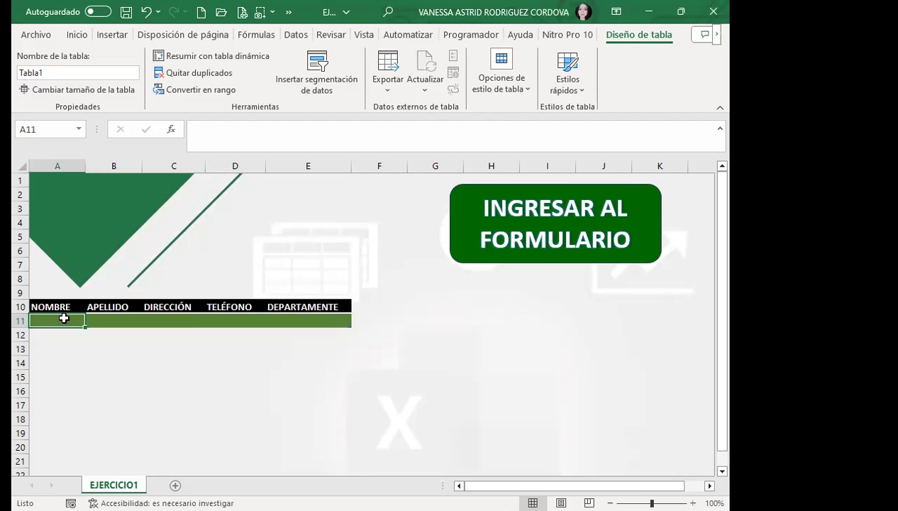
{"action": "mouse_move", "coordinate": [43, 306]}
{"action": "left_mouse_down"}
{"action": "mouse_move", "coordinate": [334, 322]}
{"action": "mouse_move", "coordinate": [313, 324]}
{"action": "left_mouse_up"}
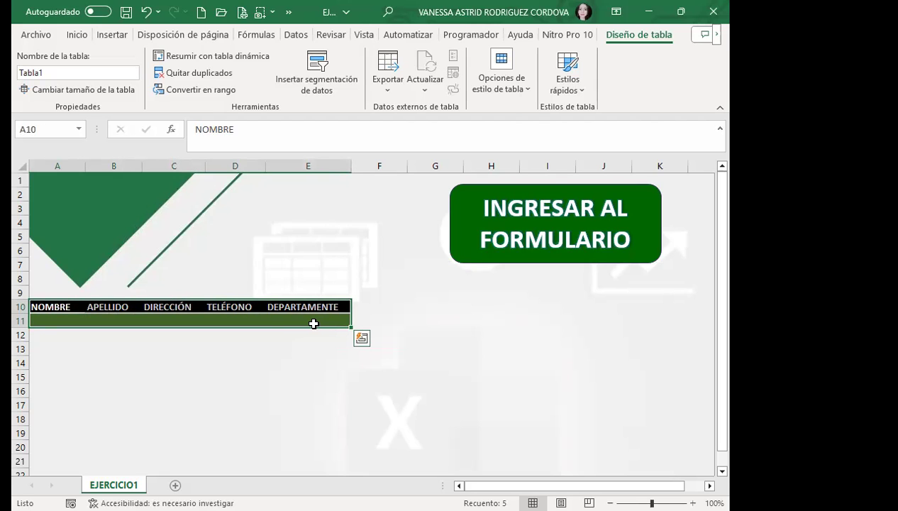
{"action": "left_click", "coordinate": [180, 350]}
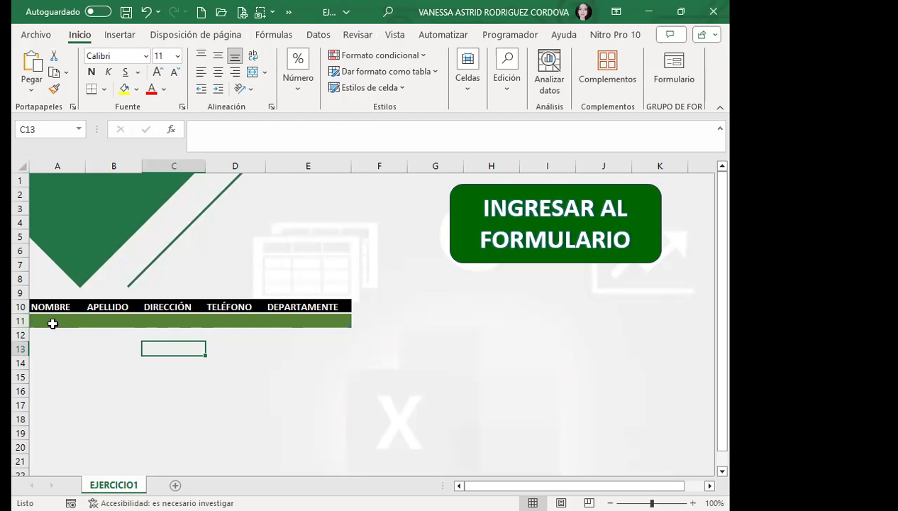
{"action": "left_click", "coordinate": [49, 320]}
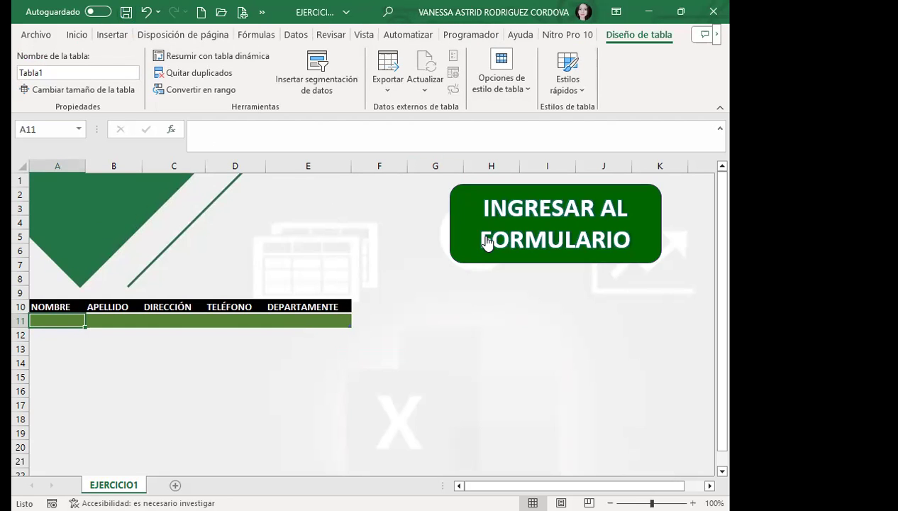
In the VBA editor, open miformulario1's design and its INGRESAR button's Click procedure.
{"action": "left_click", "coordinate": [474, 36]}
{"action": "left_click", "coordinate": [31, 71]}
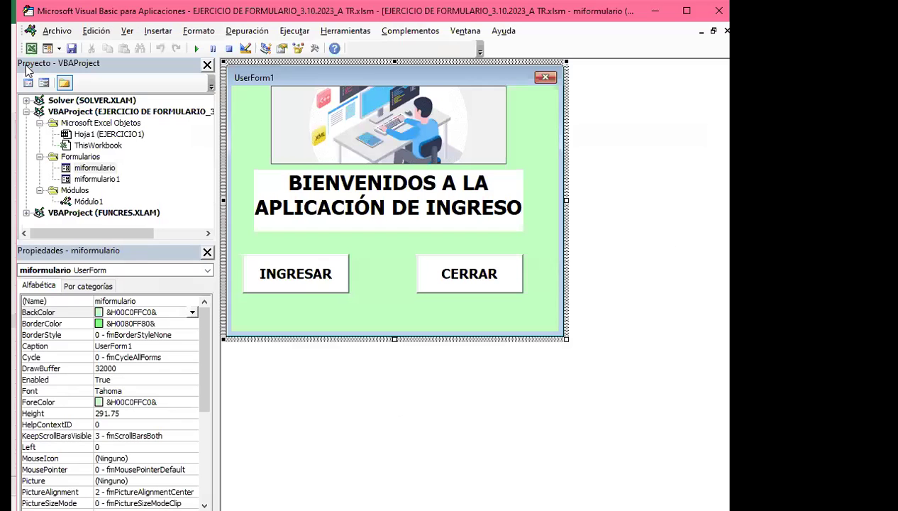
{"action": "double_click", "coordinate": [97, 179]}
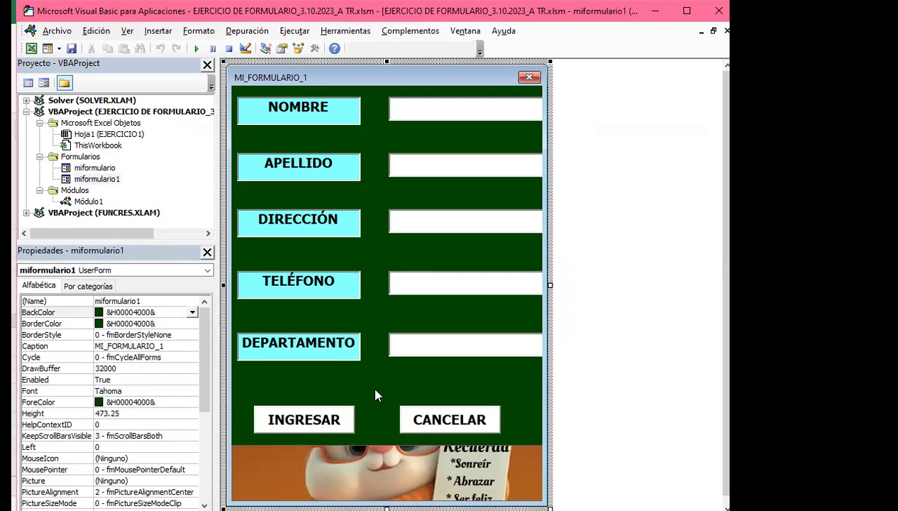
{"action": "left_click", "coordinate": [292, 422]}
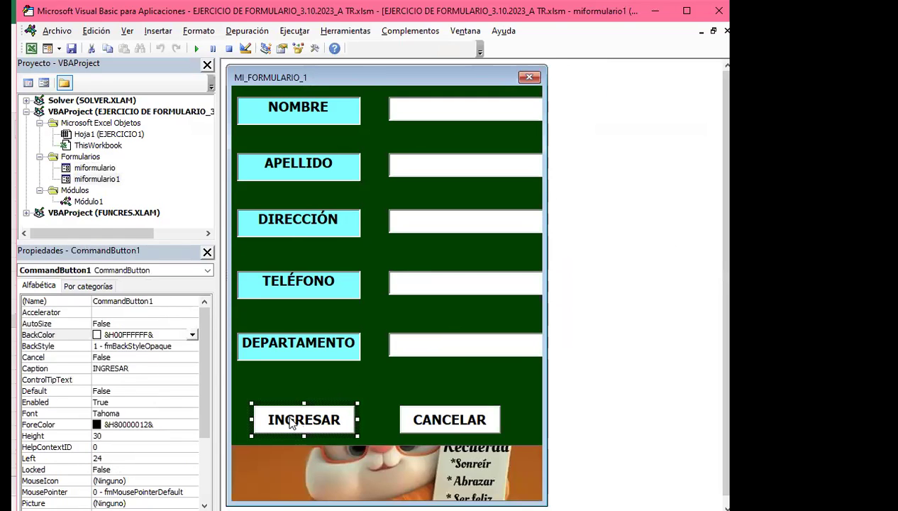
{"action": "double_click", "coordinate": [291, 422]}
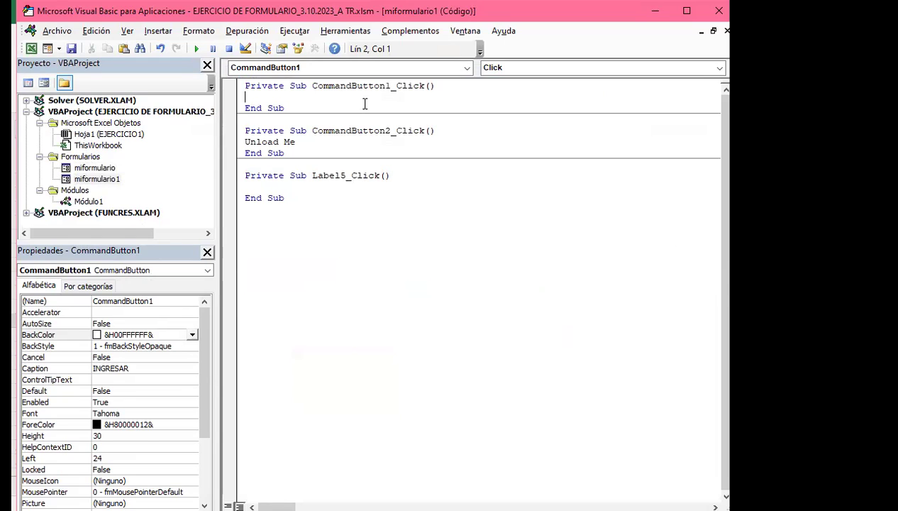
Write Worksheets("ejercicio1").Range("A11").EntireRow.Insert in CommandButton1_Click.
{"action": "type", "text": "Wo"}
{"action": "type", "text": "r"}
{"action": "type", "text": "k"}
{"action": "type", "text": "sheet"}
{"action": "type", "text": "s"}
{"action": "type", "text": "("}
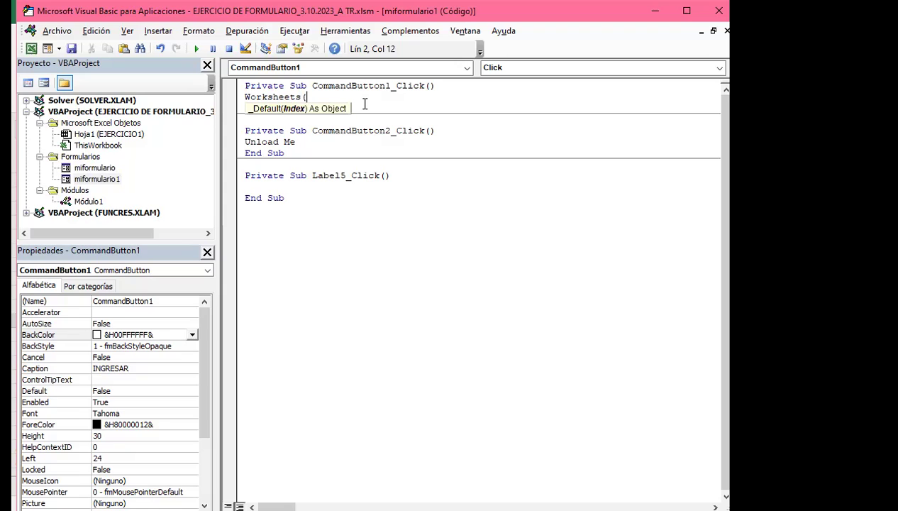
{"action": "type", "text": "\""}
{"action": "type", "text": "ejercicio1"}
{"action": "type", "text": "\""}
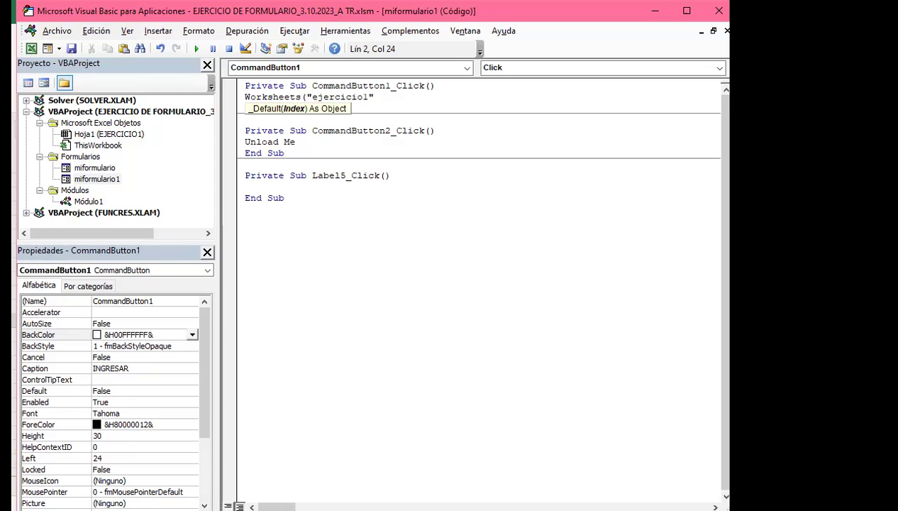
{"action": "type", "text": ")"}
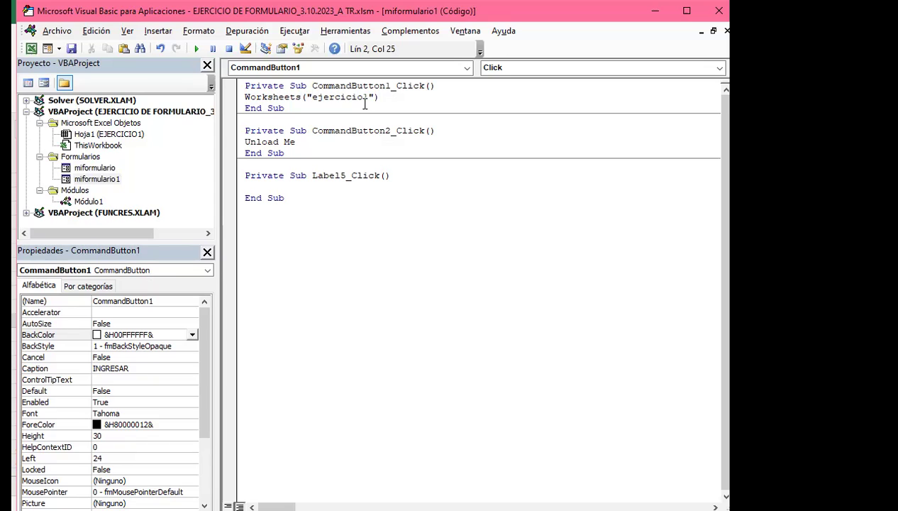
{"action": "type", "text": "."}
{"action": "type", "text": "Range"}
{"action": "type", "text": "(\"a"}
{"action": "key", "text": "BackSpace"}
{"action": "type", "text": "A"}
{"action": "type", "text": "ll"}
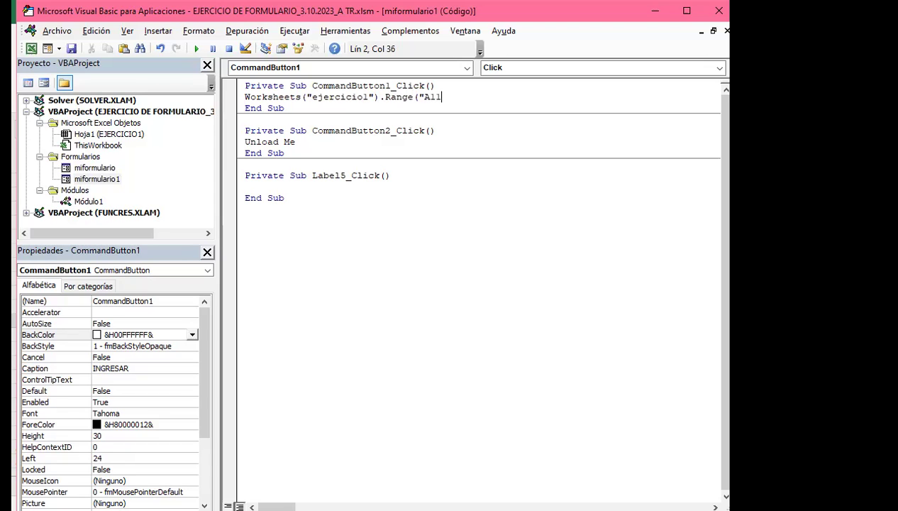
{"action": "type", "text": "\""}
{"action": "type", "text": ")"}
{"action": "type", "text": "."}
{"action": "type", "text": "EntireRow"}
{"action": "type", "text": ".Insert"}
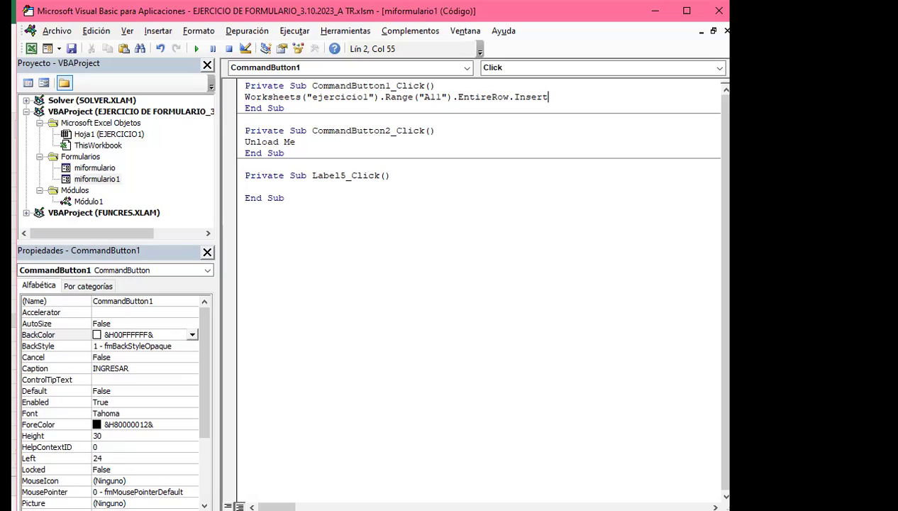
Save the project and return to the EJERCICIO1 sheet at cell A11.
{"action": "left_click", "coordinate": [72, 51]}
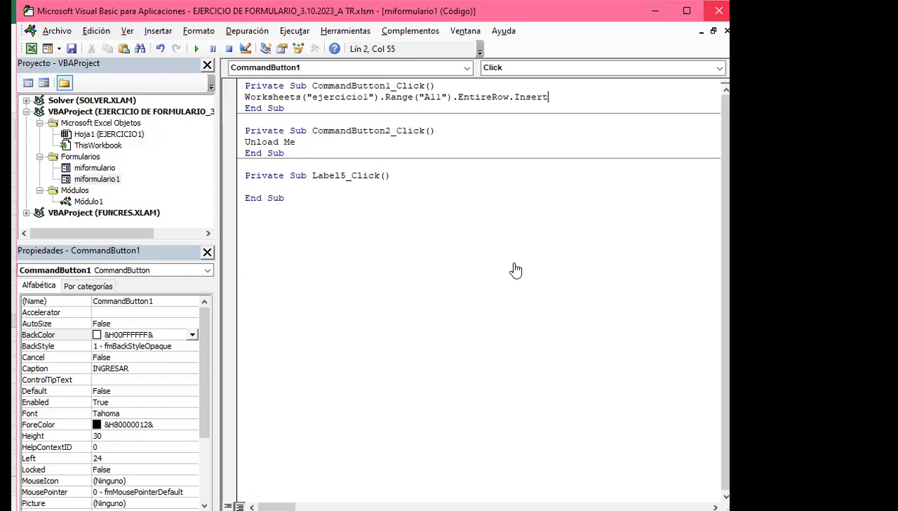
{"action": "key", "text": "alt+F11"}
{"action": "left_click", "coordinate": [70, 347]}
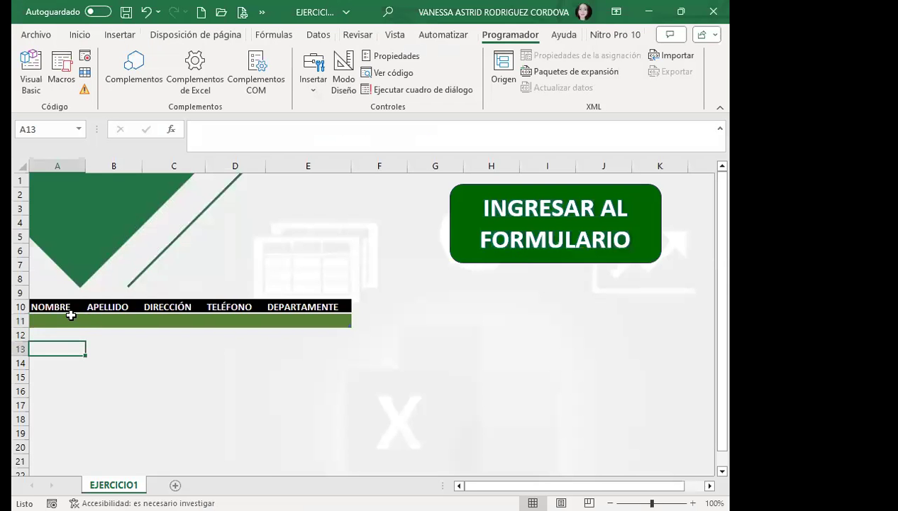
{"action": "left_click", "coordinate": [56, 319]}
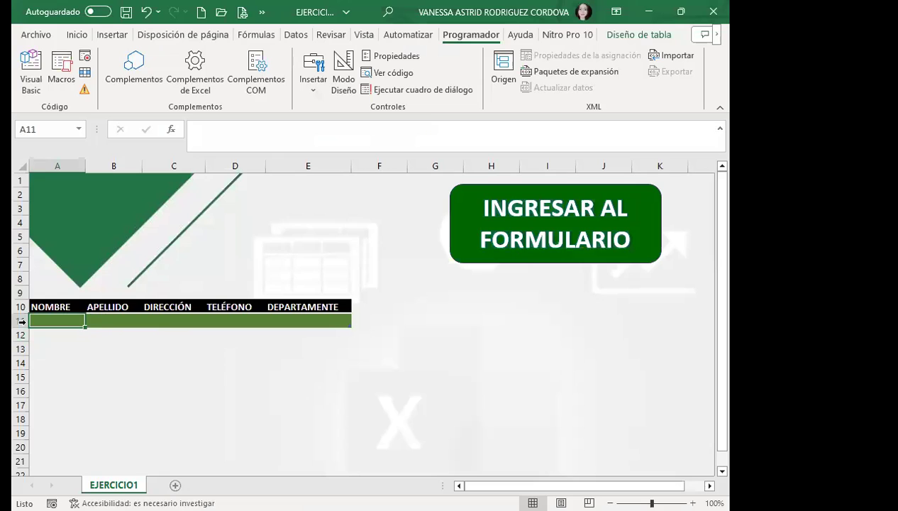
Run the forms and press INGRESAR three times, extending Tabla1 to row 14.
{"action": "left_click", "coordinate": [539, 241]}
{"action": "left_click", "coordinate": [262, 330]}
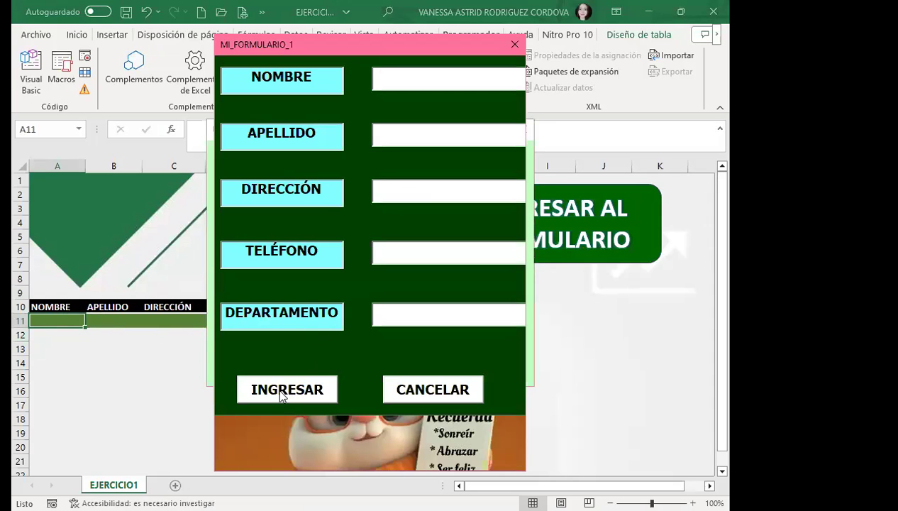
{"action": "left_click", "coordinate": [286, 388]}
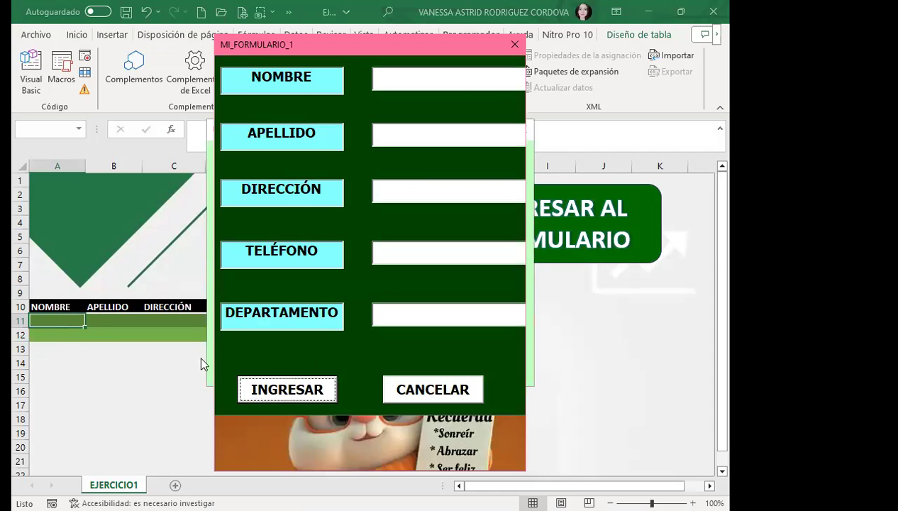
{"action": "left_click", "coordinate": [515, 45]}
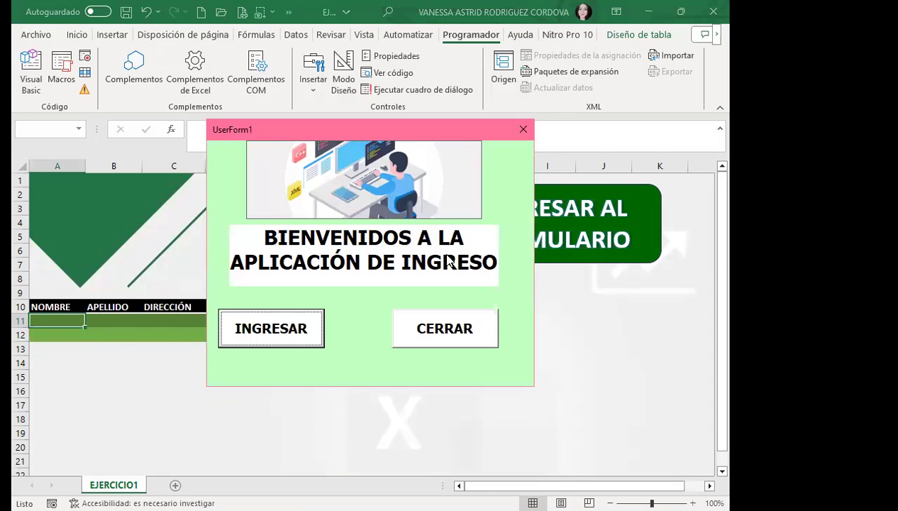
{"action": "left_click", "coordinate": [457, 319]}
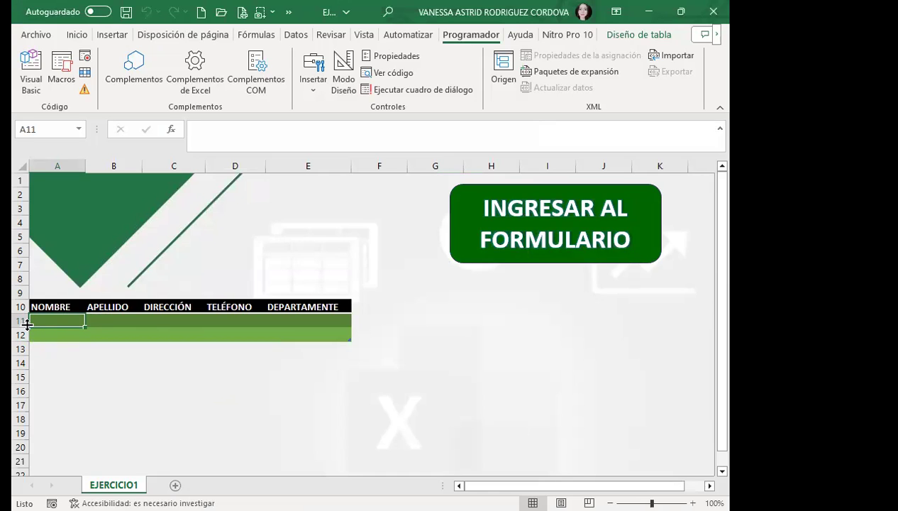
{"action": "left_click", "coordinate": [541, 232]}
{"action": "left_click", "coordinate": [260, 337]}
{"action": "left_click", "coordinate": [289, 395]}
{"action": "left_click", "coordinate": [289, 395]}
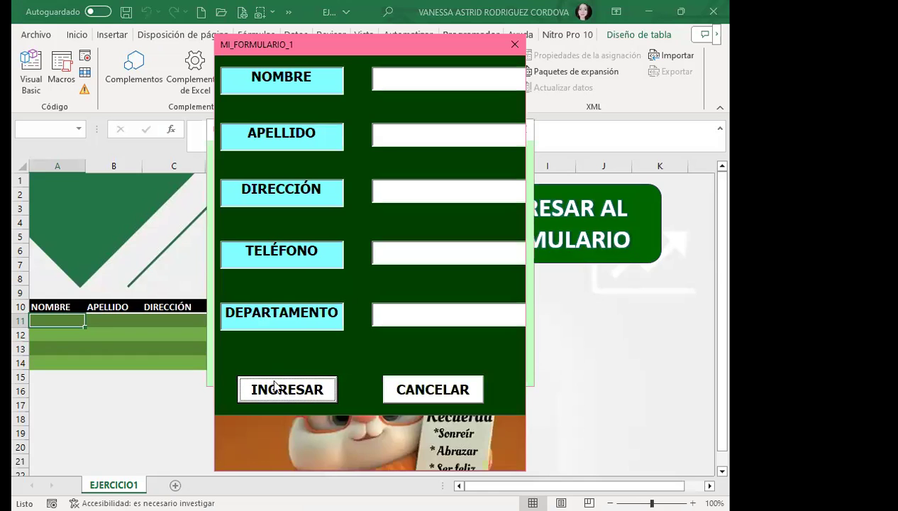
{"action": "left_click", "coordinate": [517, 49]}
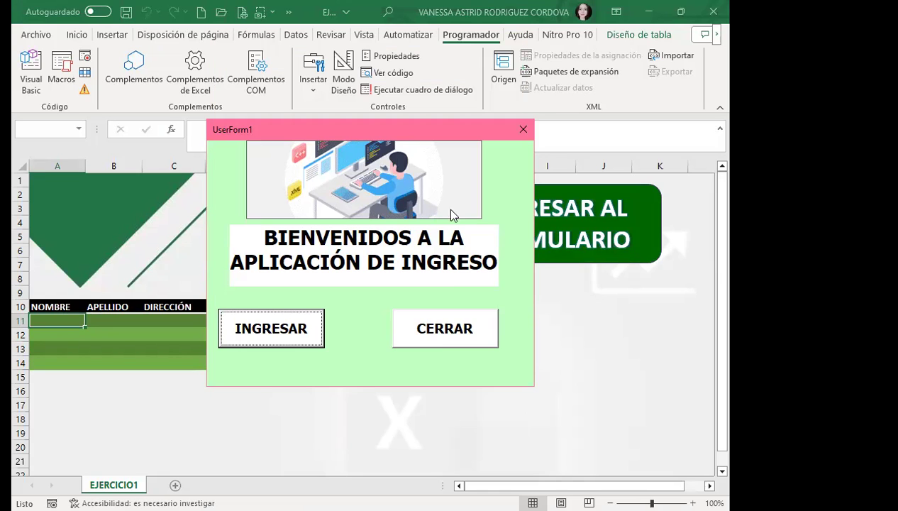
{"action": "left_click", "coordinate": [431, 326]}
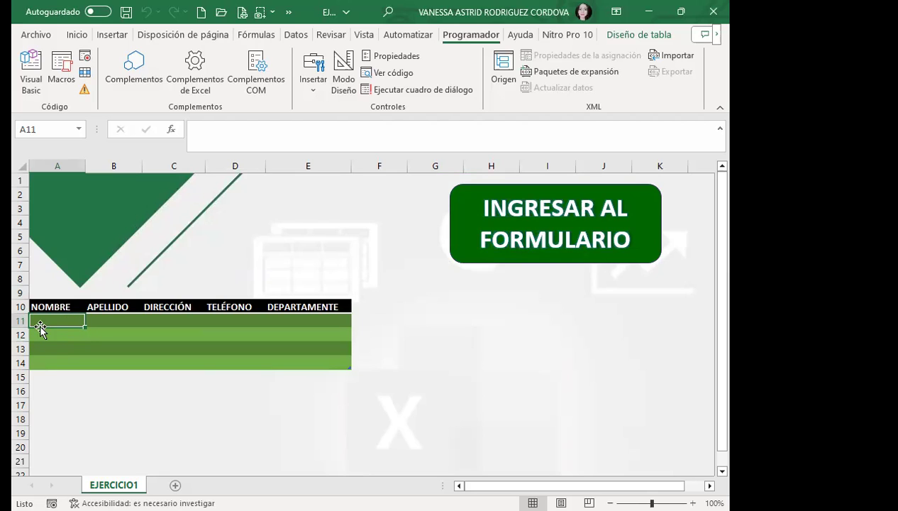
Select the table's row 11 cells, A11 through E11.
{"action": "left_click_drag", "start_coordinate": [55, 320], "coordinate": [325, 320]}
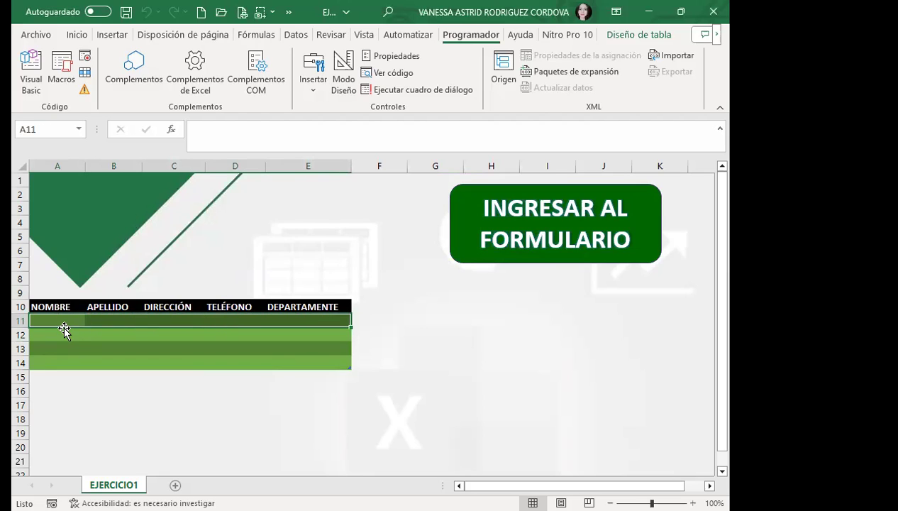
{"action": "left_click", "coordinate": [110, 320]}
{"action": "left_click", "coordinate": [163, 319]}
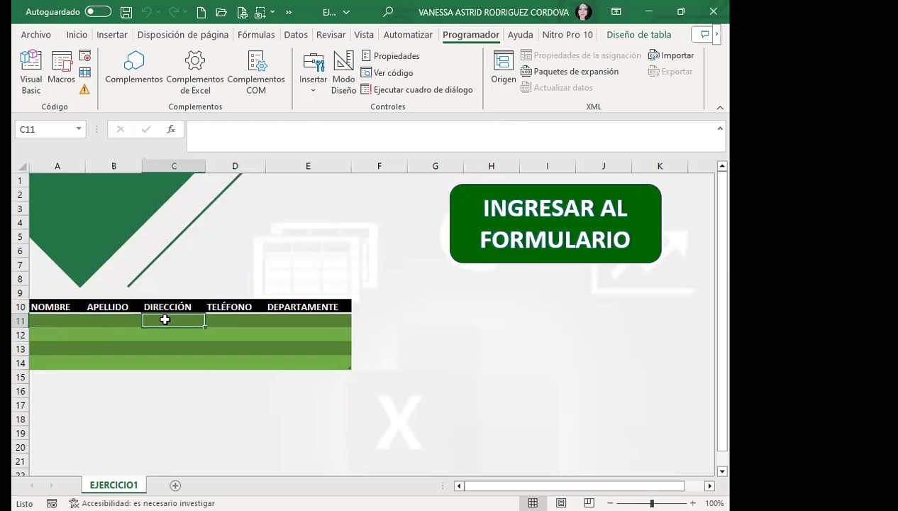
{"action": "left_click", "coordinate": [231, 318]}
{"action": "left_click", "coordinate": [311, 318]}
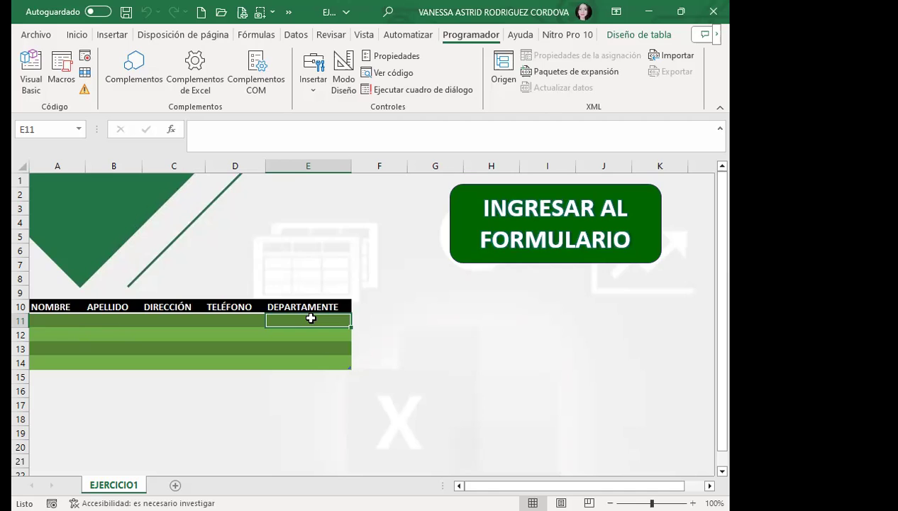
Delete the three test rows 12 to 14 from the table.
{"action": "left_click", "coordinate": [22, 332]}
{"action": "left_click_drag", "start_coordinate": [22, 332], "coordinate": [21, 362]}
{"action": "left_click", "coordinate": [77, 34]}
{"action": "left_click", "coordinate": [468, 71]}
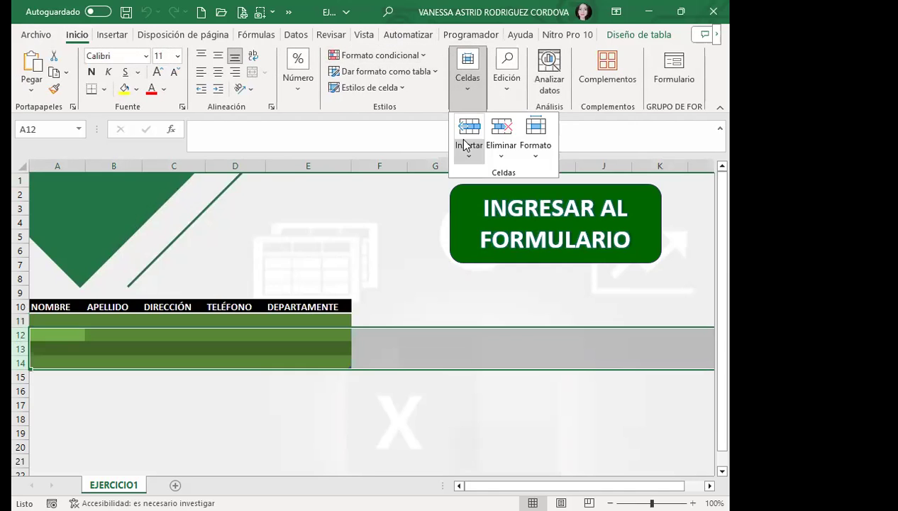
{"action": "left_click", "coordinate": [502, 131]}
{"action": "left_click", "coordinate": [66, 318]}
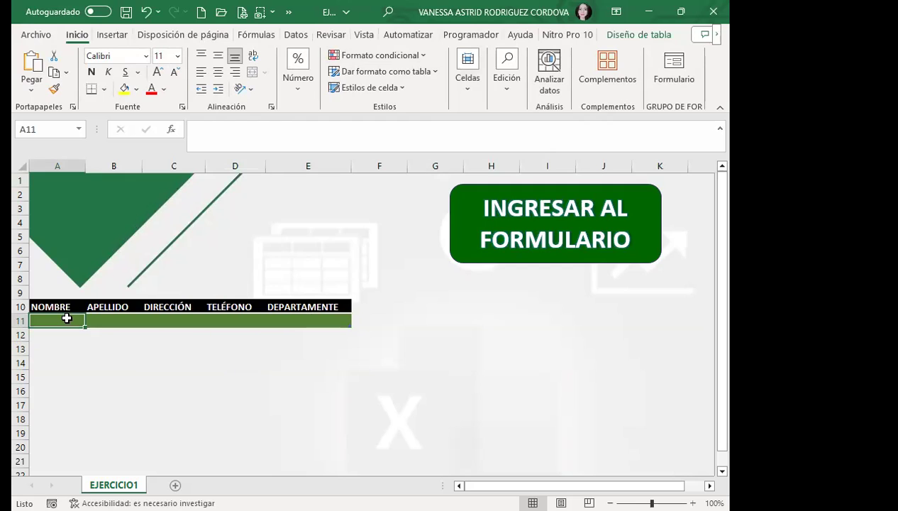
Save the workbook from the Quick Access Toolbar.
{"action": "left_click", "coordinate": [126, 13]}
Select and try moving the MENU sheet's gradient rectangle, then view the EJEMPLO1 sheet.
{"action": "left_click", "coordinate": [115, 322]}
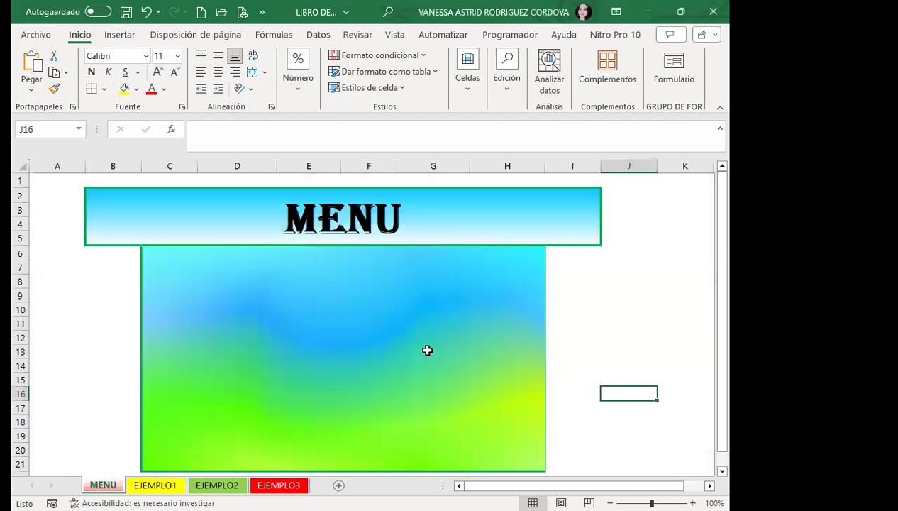
{"action": "left_click", "coordinate": [465, 326]}
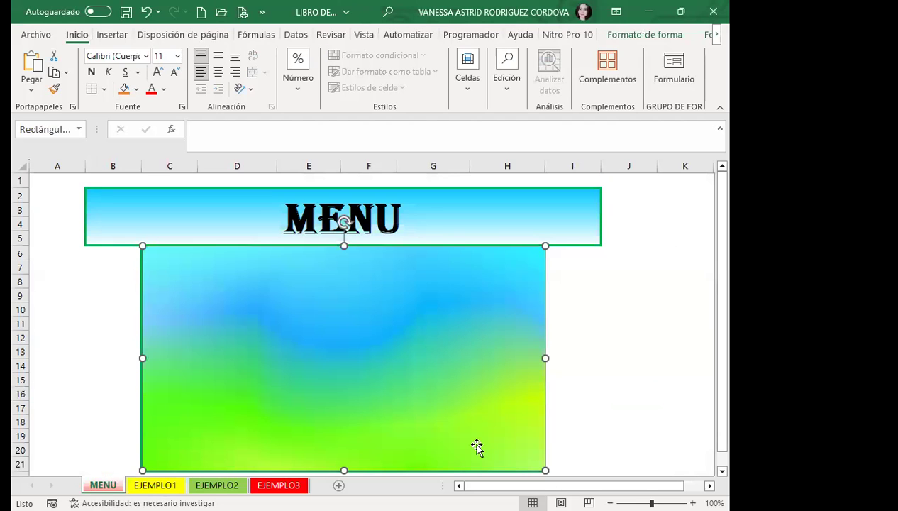
{"action": "left_click", "coordinate": [201, 297]}
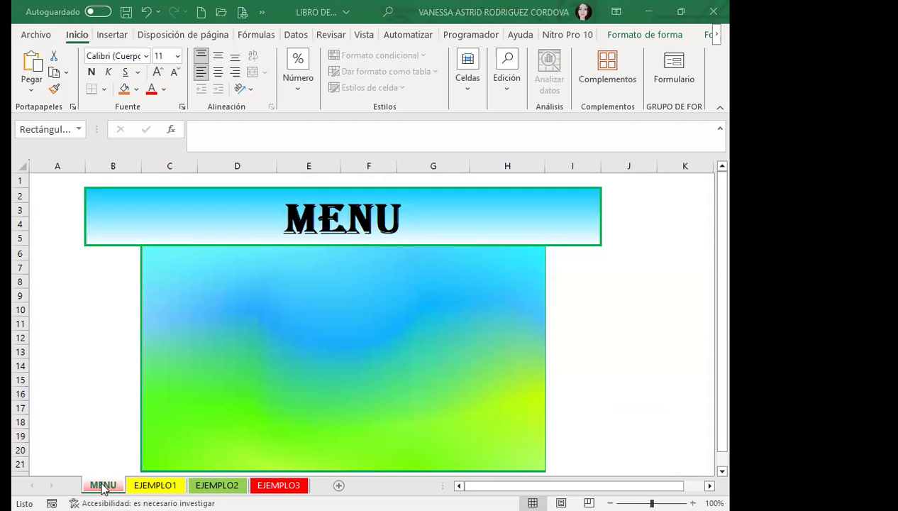
{"action": "left_click", "coordinate": [160, 456]}
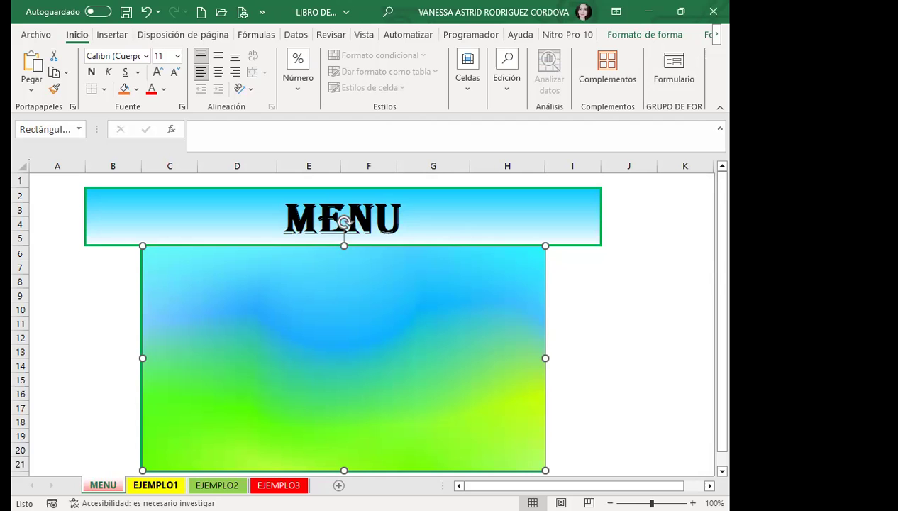
{"action": "left_click", "coordinate": [104, 320]}
{"action": "left_click", "coordinate": [580, 293]}
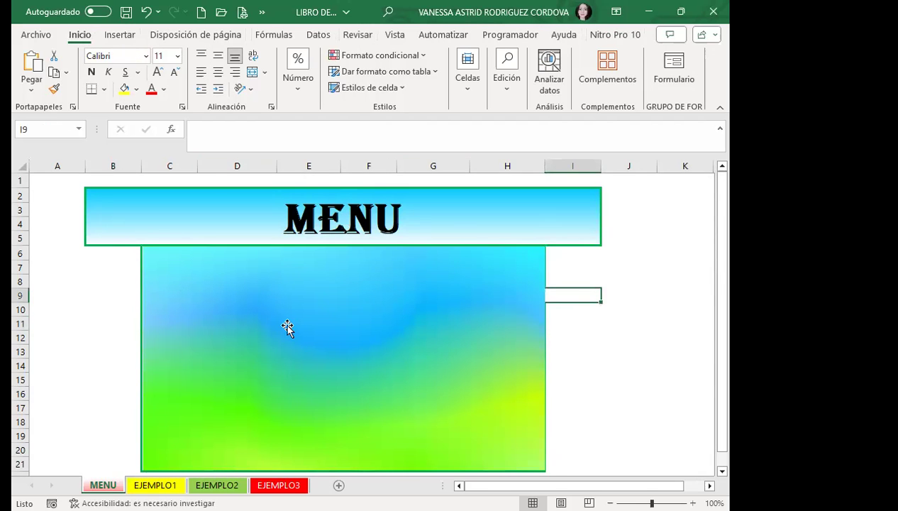
{"action": "left_click", "coordinate": [240, 328]}
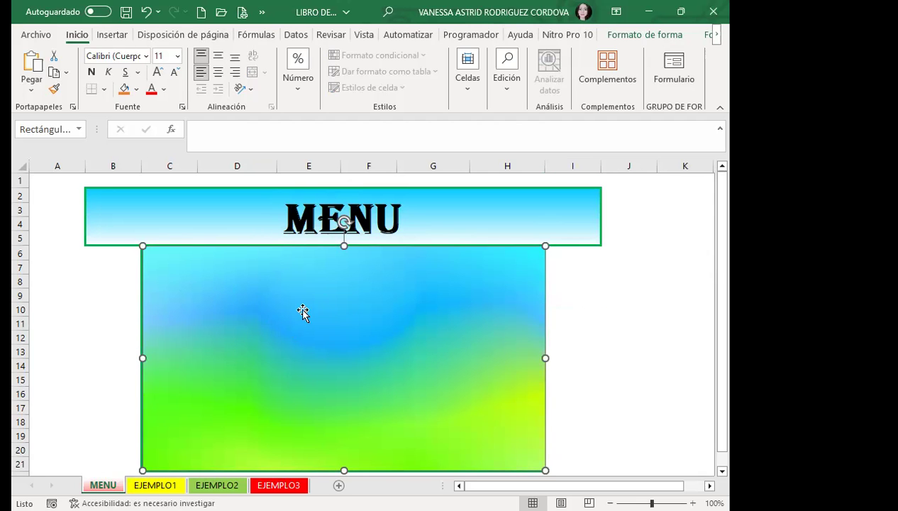
{"action": "left_click_drag", "start_coordinate": [272, 311], "coordinate": [269, 310]}
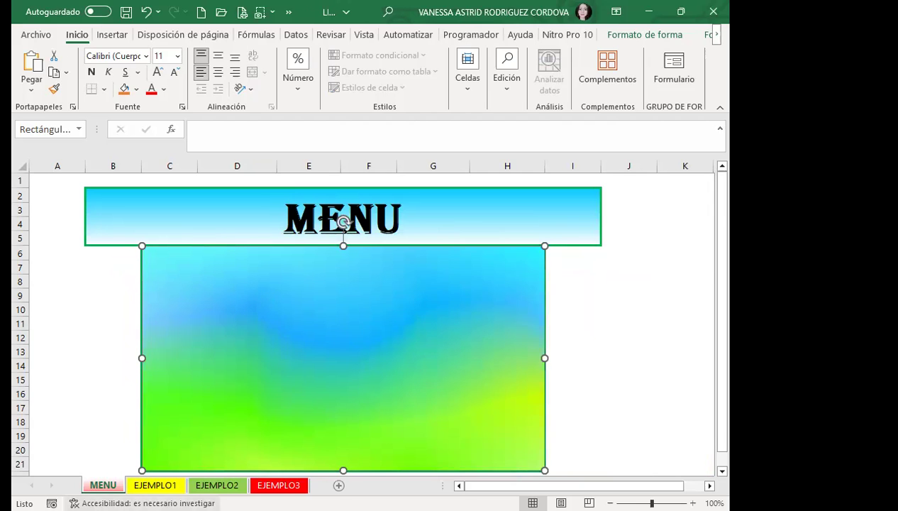
{"action": "left_click", "coordinate": [154, 485]}
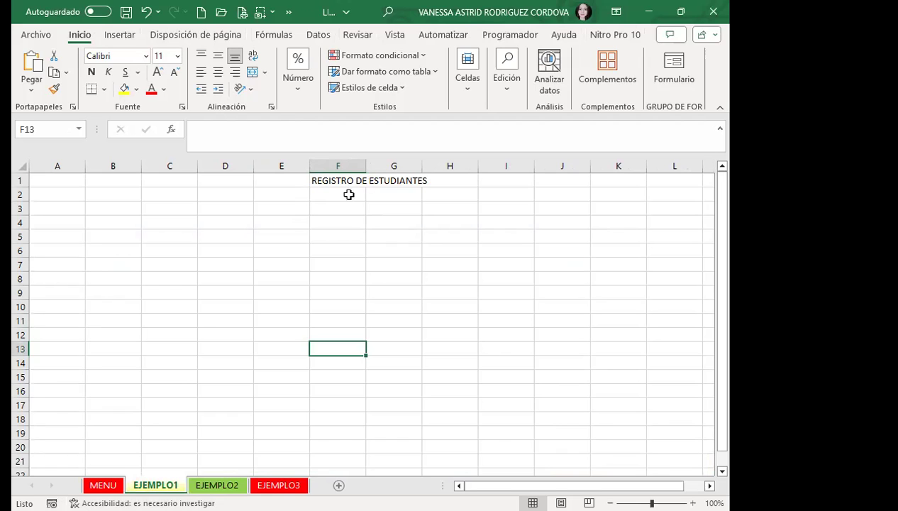
Browse the EJEMPLO2 and EJEMPLO3 sheets, selecting cell F2 on EJEMPLO3.
{"action": "left_click", "coordinate": [212, 485]}
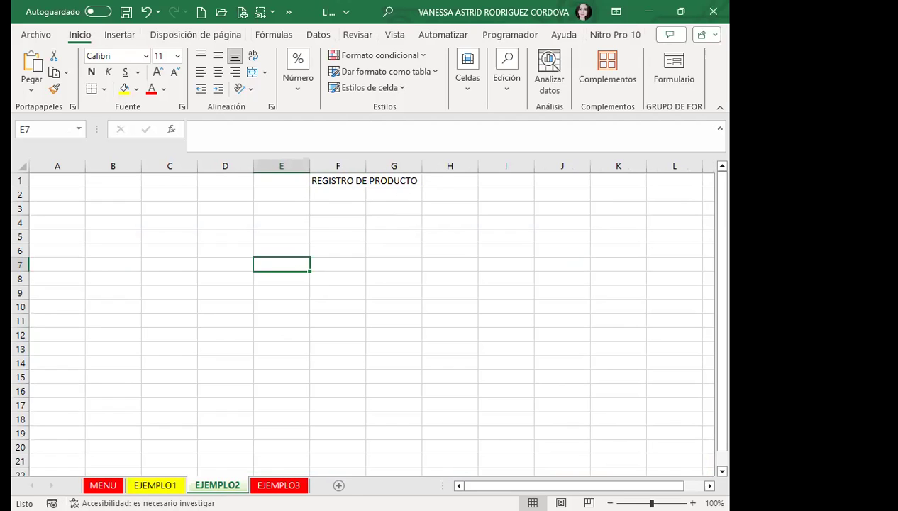
{"action": "left_click", "coordinate": [278, 484]}
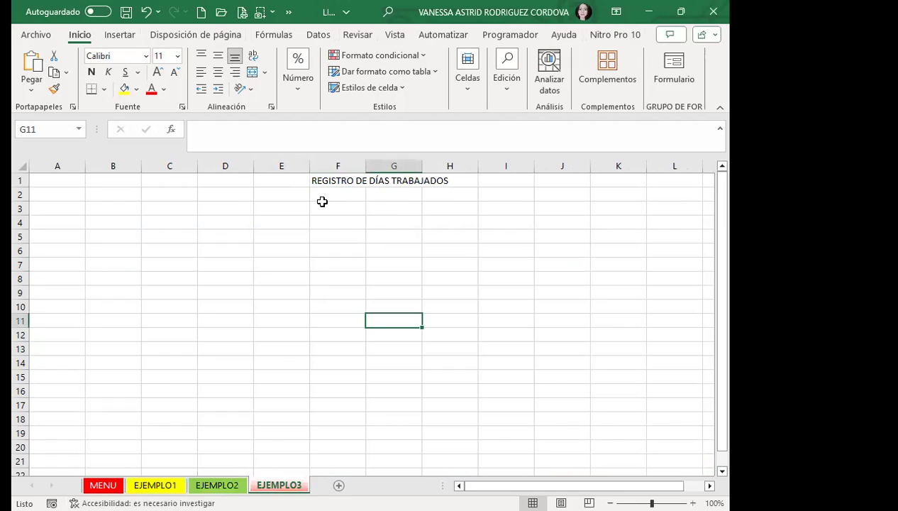
{"action": "left_click", "coordinate": [349, 202]}
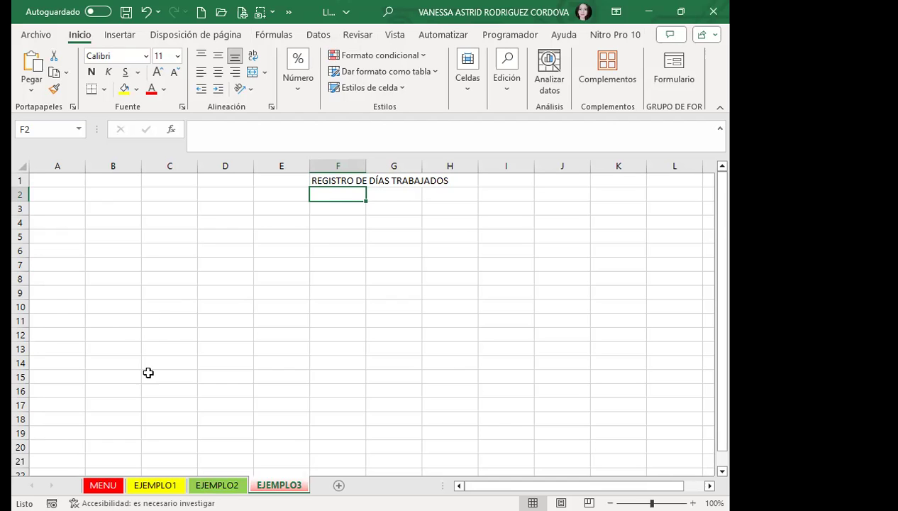
Open the VBA editor from the developer tools and expand the Formularios folder.
{"action": "left_click", "coordinate": [505, 34]}
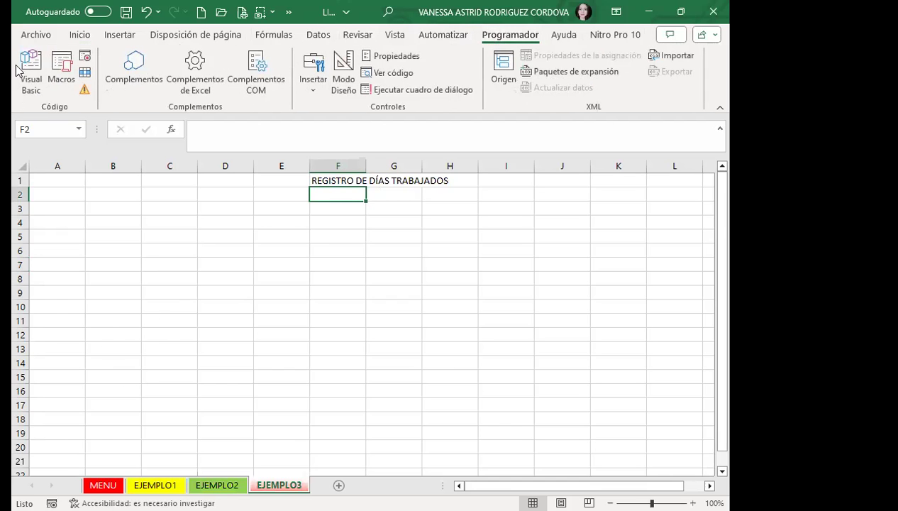
{"action": "left_click", "coordinate": [31, 71]}
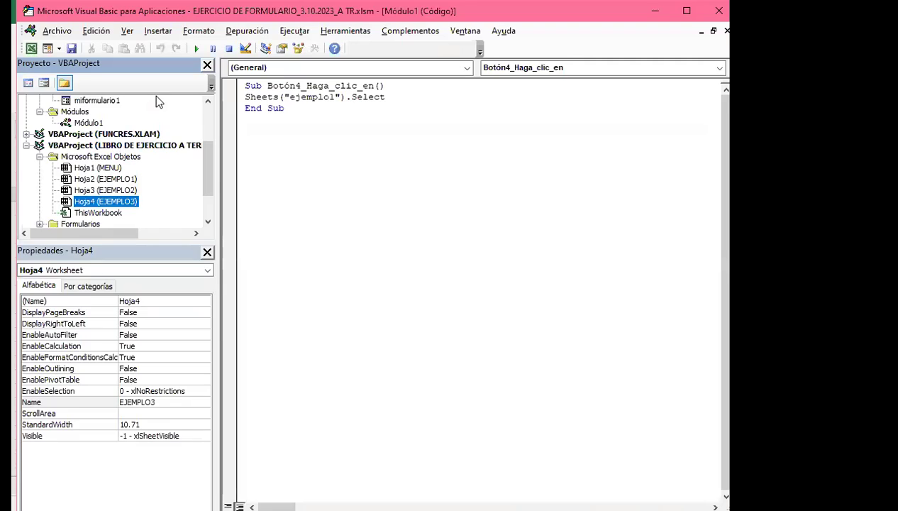
{"action": "scroll", "coordinate": [116, 186], "scroll_direction": "down", "scroll_amount": 2}
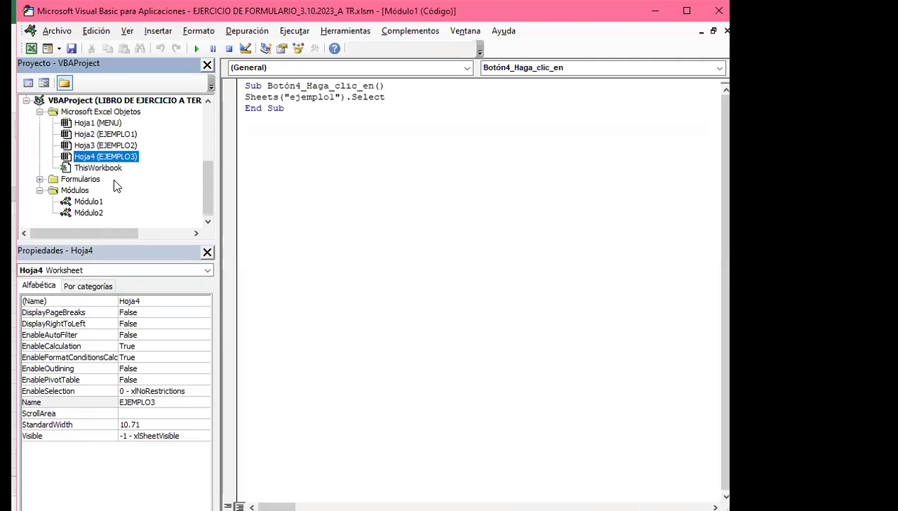
{"action": "left_click", "coordinate": [40, 179]}
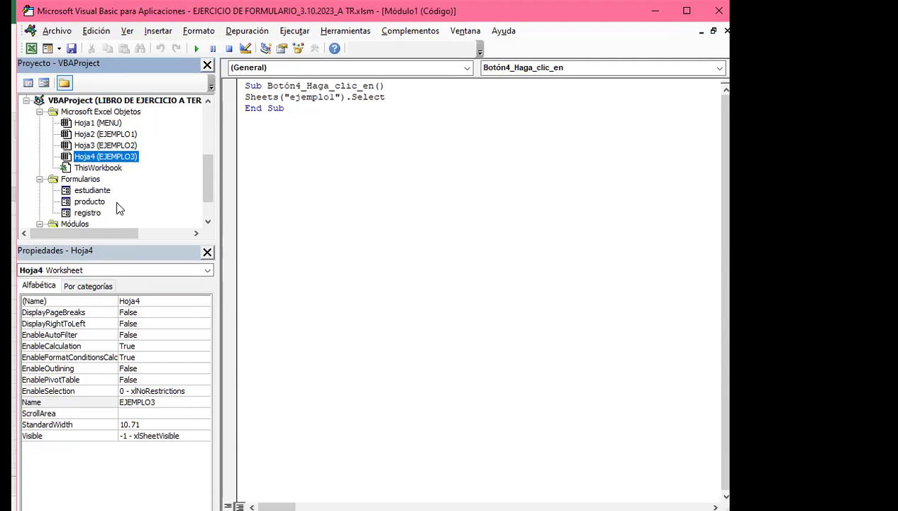
Browse the EJEMPLO1, EJEMPLO2 and EJEMPLO3 sheets in Excel, then return to the VBA editor.
{"action": "left_click", "coordinate": [31, 48]}
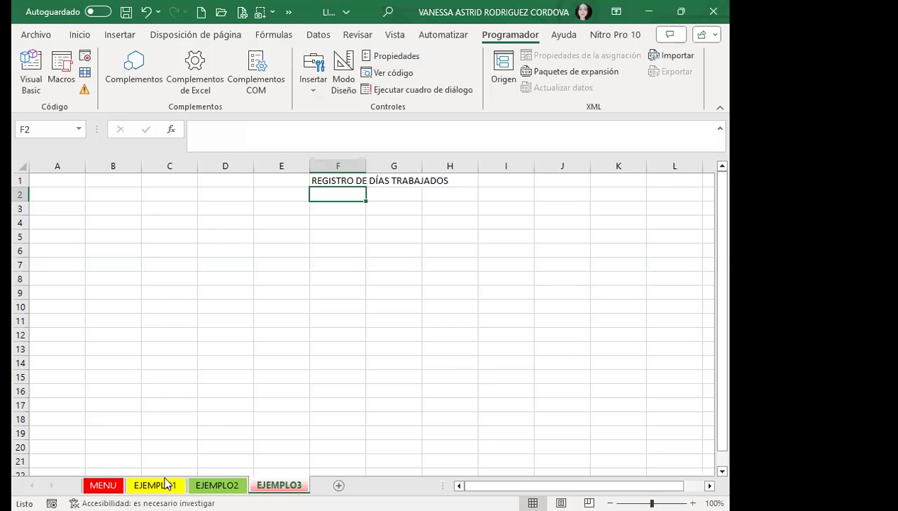
{"action": "left_click", "coordinate": [163, 484]}
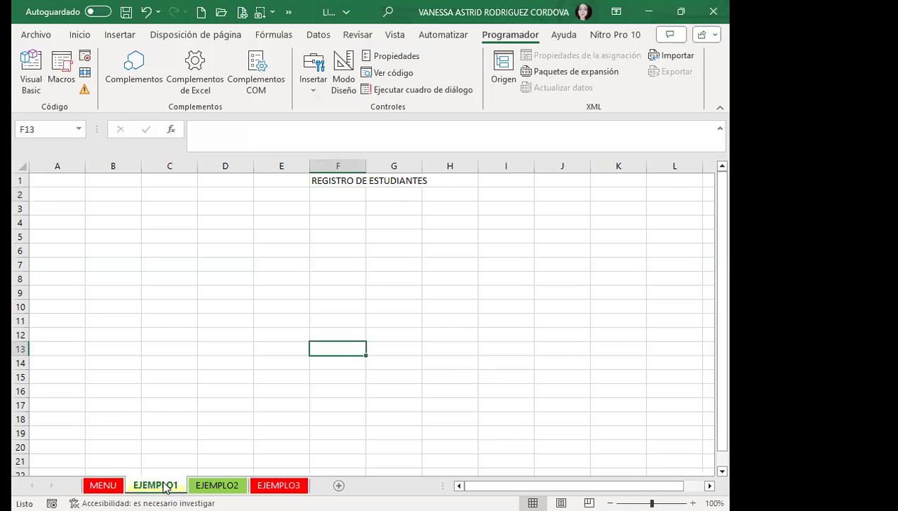
{"action": "key", "text": "ctrl+Page_Down"}
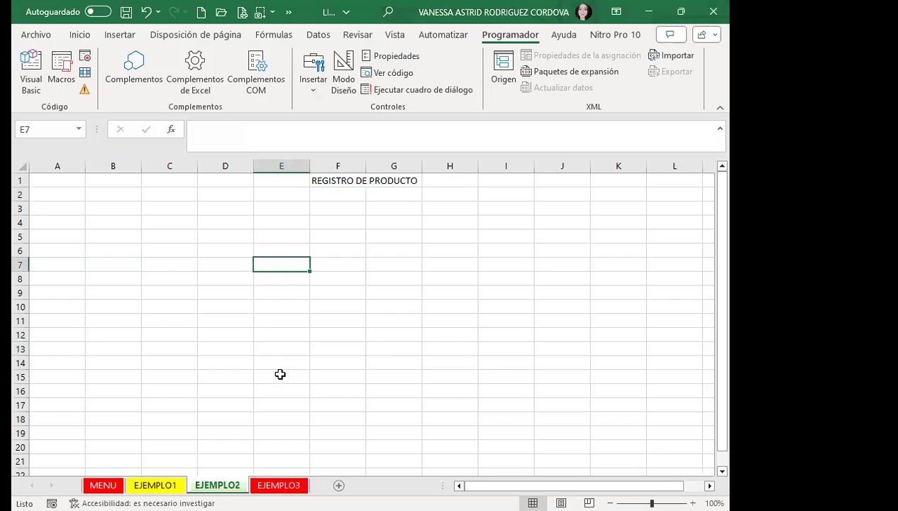
{"action": "key", "text": "ctrl+Page_Down"}
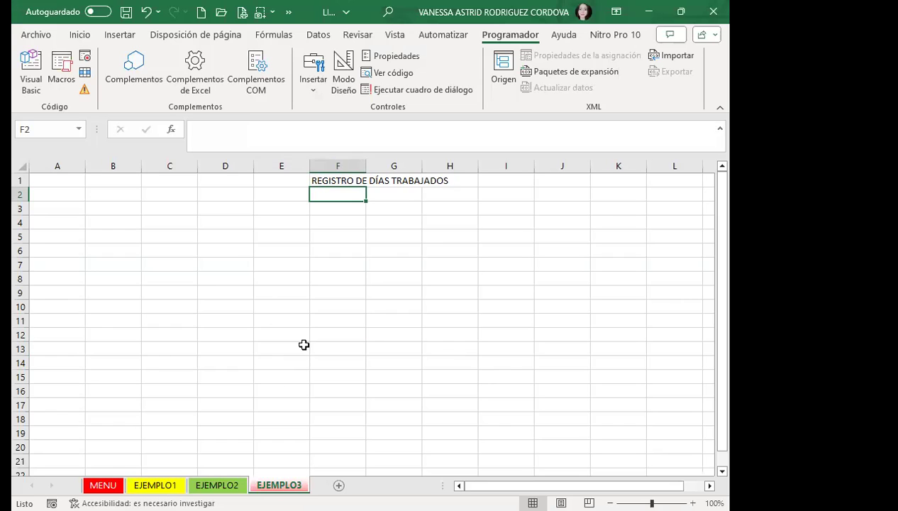
{"action": "left_click", "coordinate": [26, 67]}
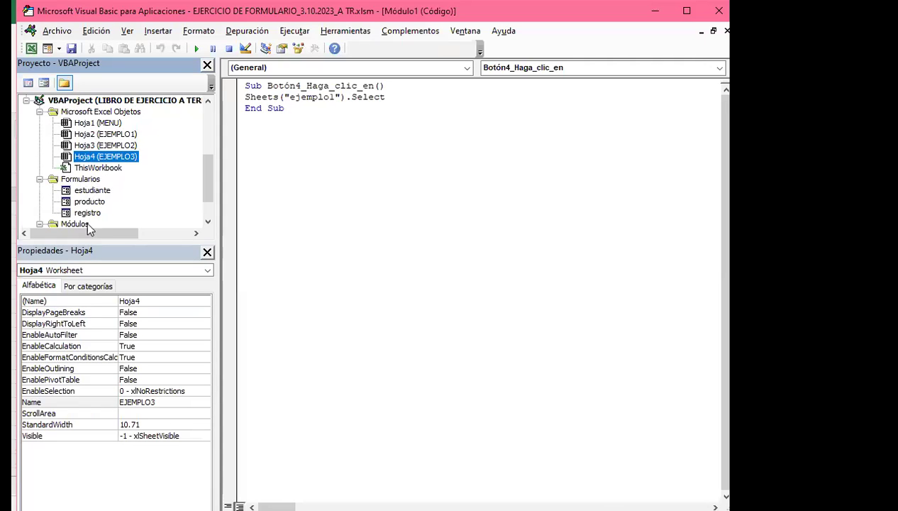
View the estudiante, producto and registro UserForms in the designer, ending on producto.
{"action": "double_click", "coordinate": [87, 192]}
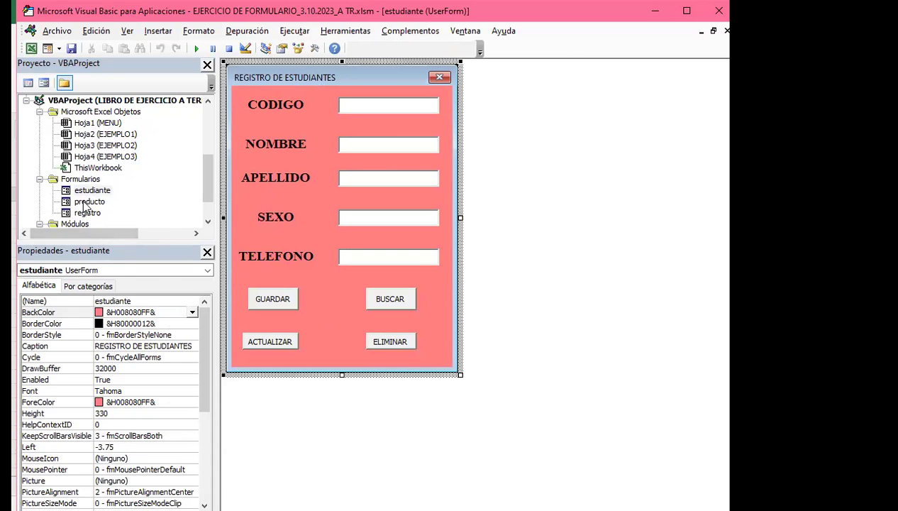
{"action": "double_click", "coordinate": [86, 202]}
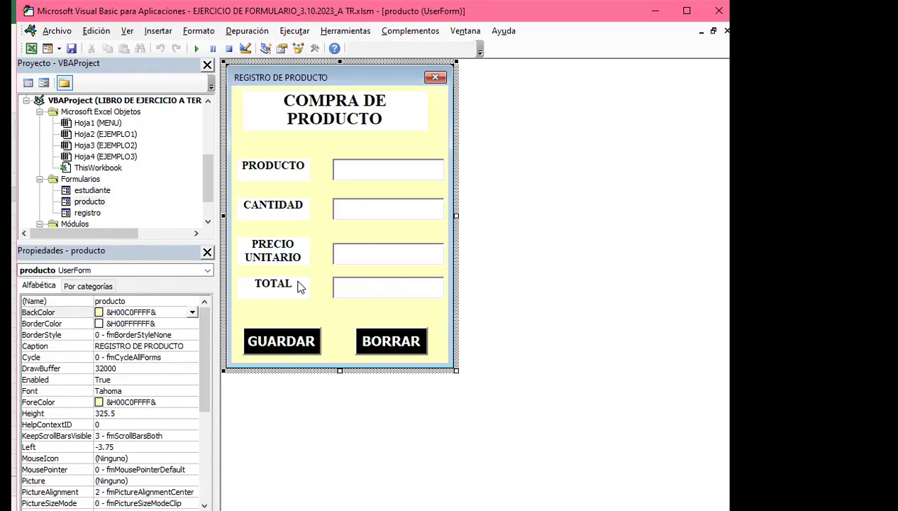
{"action": "double_click", "coordinate": [87, 213]}
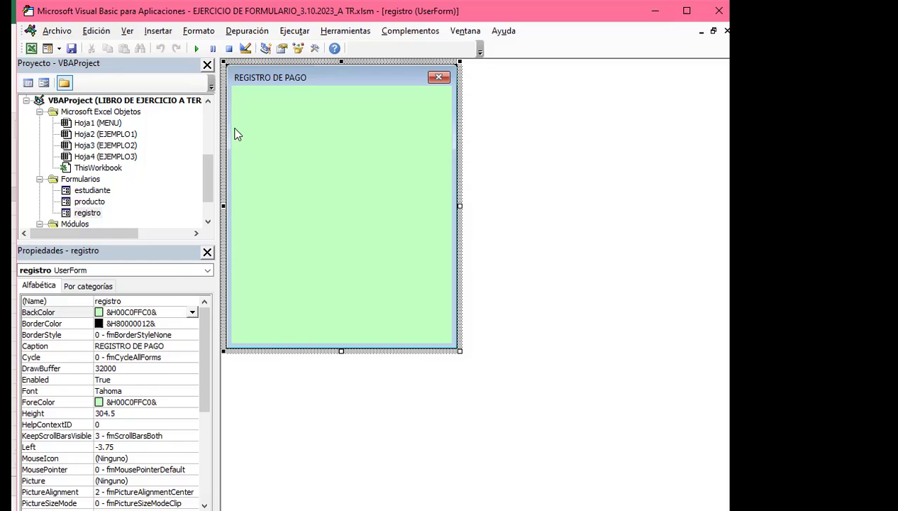
{"action": "double_click", "coordinate": [91, 191]}
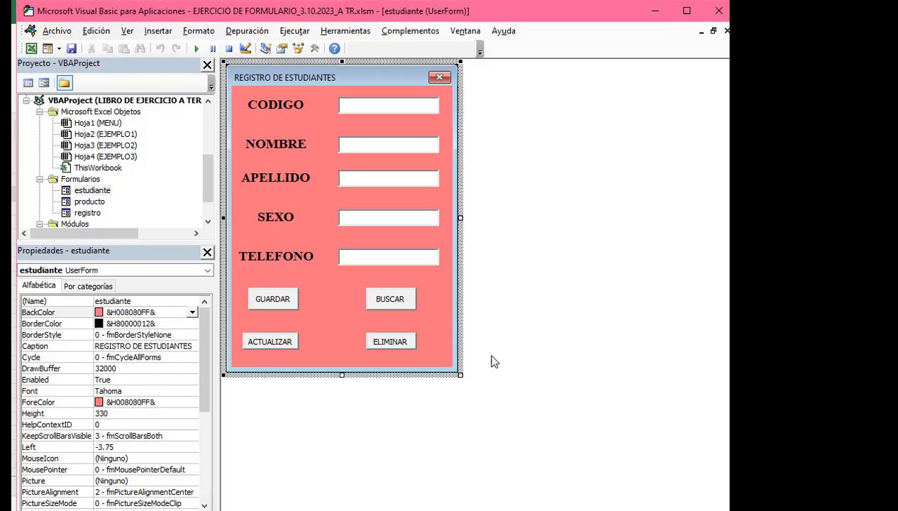
{"action": "double_click", "coordinate": [89, 202]}
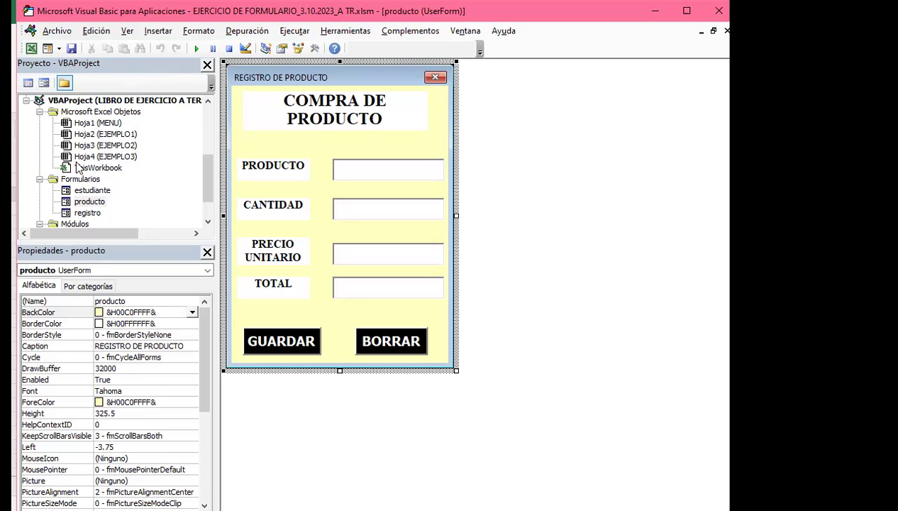
Inspect the properties of sheets Hoja1 through Hoja4 (MENU, EJEMPLO1-3), then select Módulo1.
{"action": "left_click", "coordinate": [87, 125]}
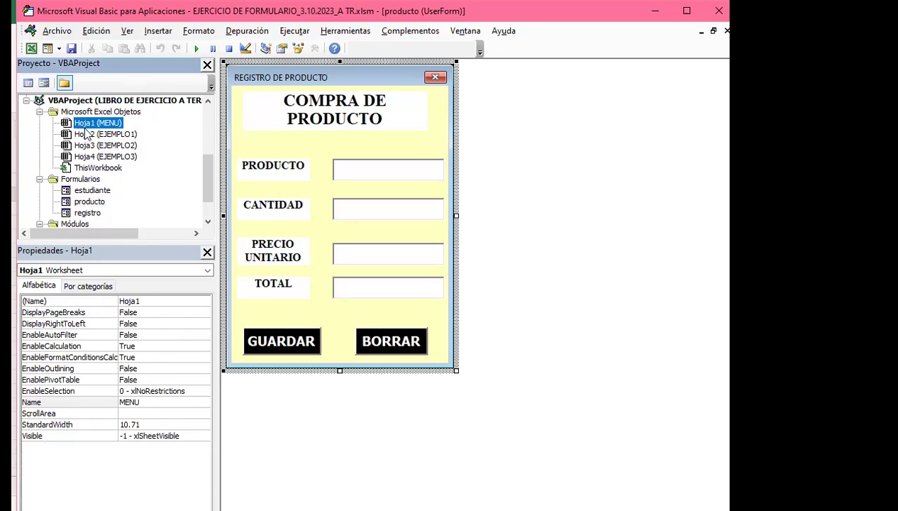
{"action": "left_click", "coordinate": [93, 145]}
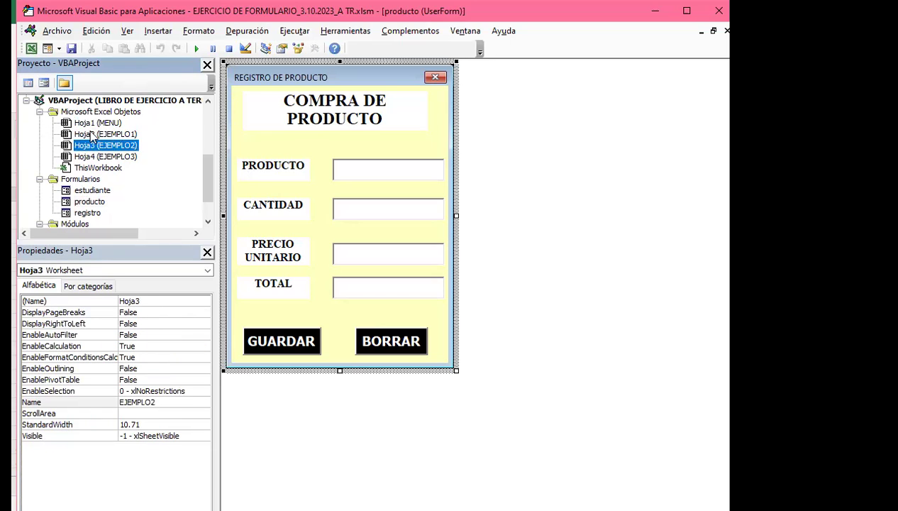
{"action": "left_click", "coordinate": [92, 134]}
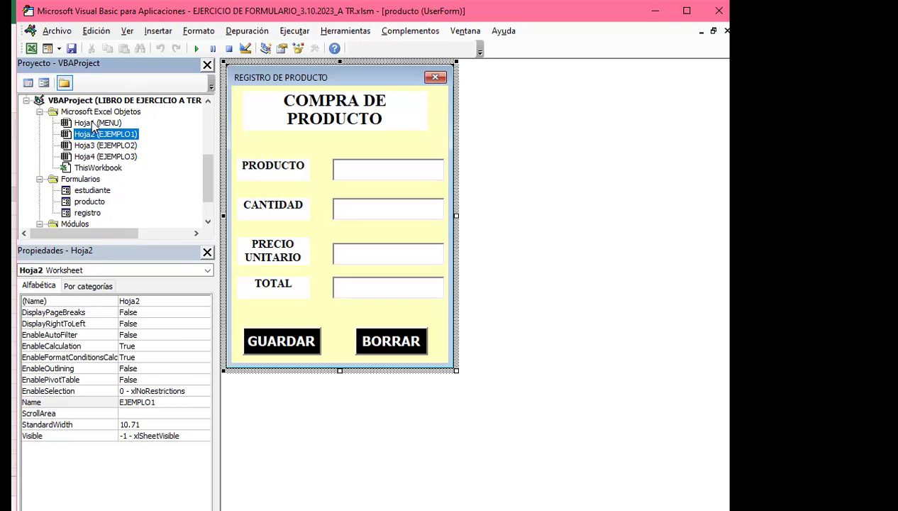
{"action": "left_click", "coordinate": [84, 124]}
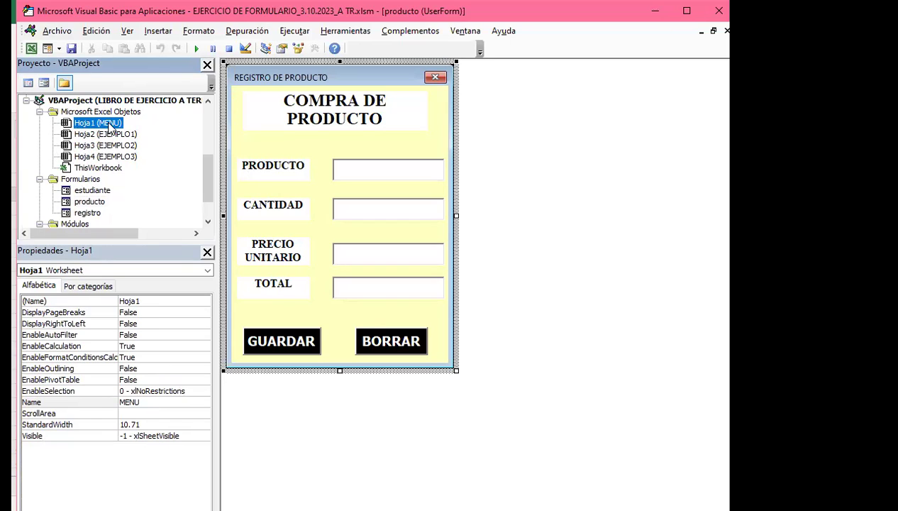
{"action": "left_click", "coordinate": [123, 135]}
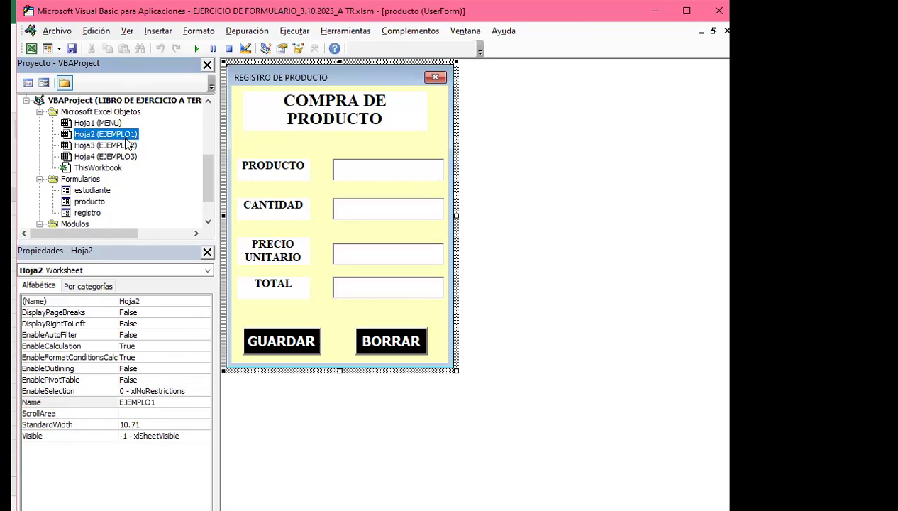
{"action": "left_click", "coordinate": [118, 145]}
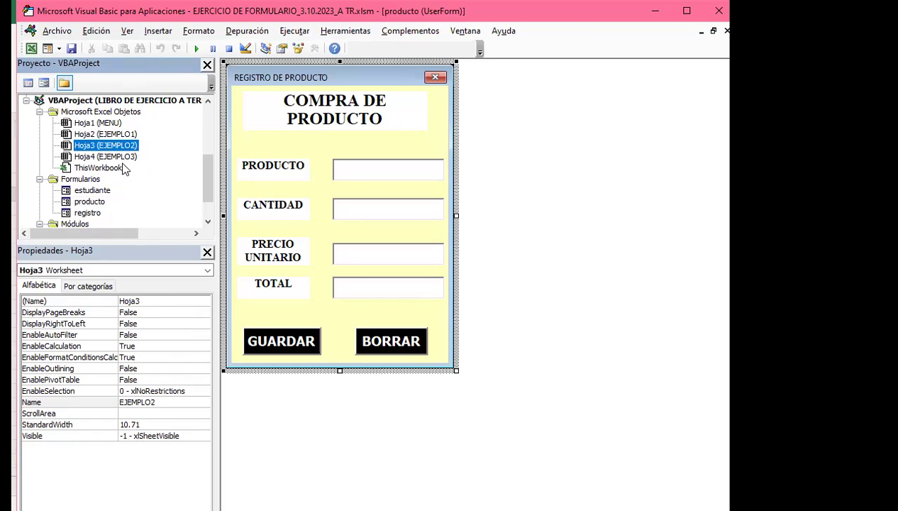
{"action": "left_click", "coordinate": [121, 157]}
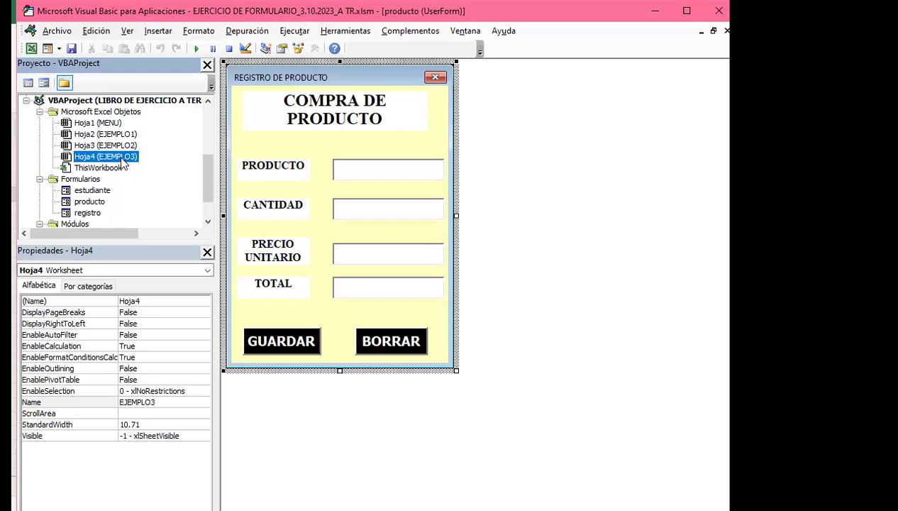
{"action": "scroll", "coordinate": [93, 195], "scroll_direction": "down", "scroll_amount": 1}
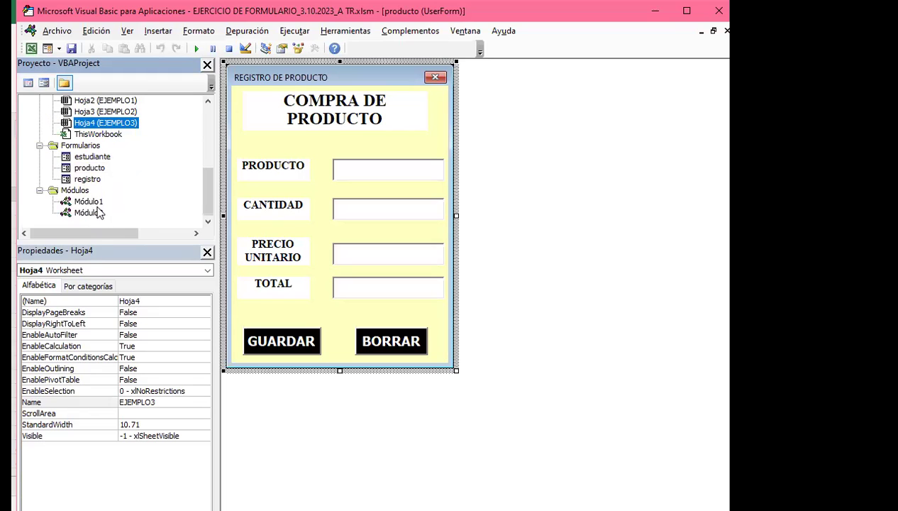
{"action": "left_click", "coordinate": [100, 204]}
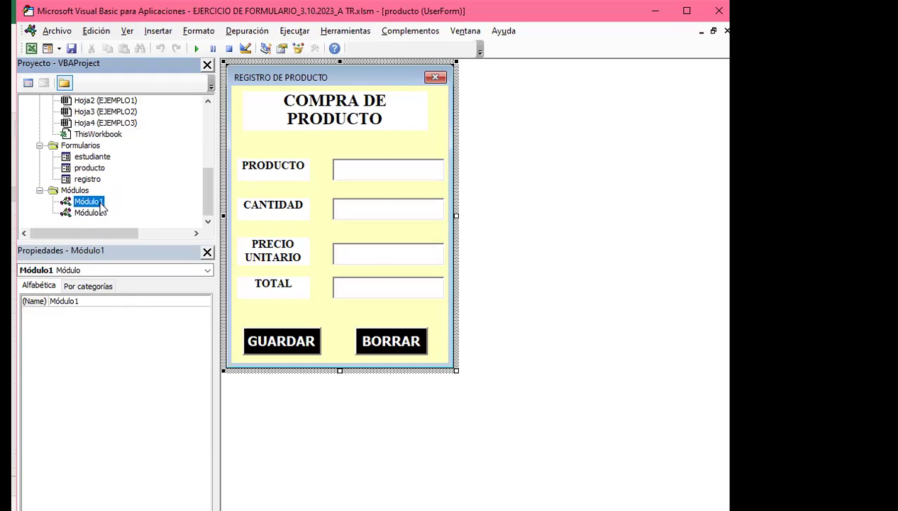
View the Módulo1 code, select Hoja1 (MENU), and close the VBA editor.
{"action": "double_click", "coordinate": [101, 203]}
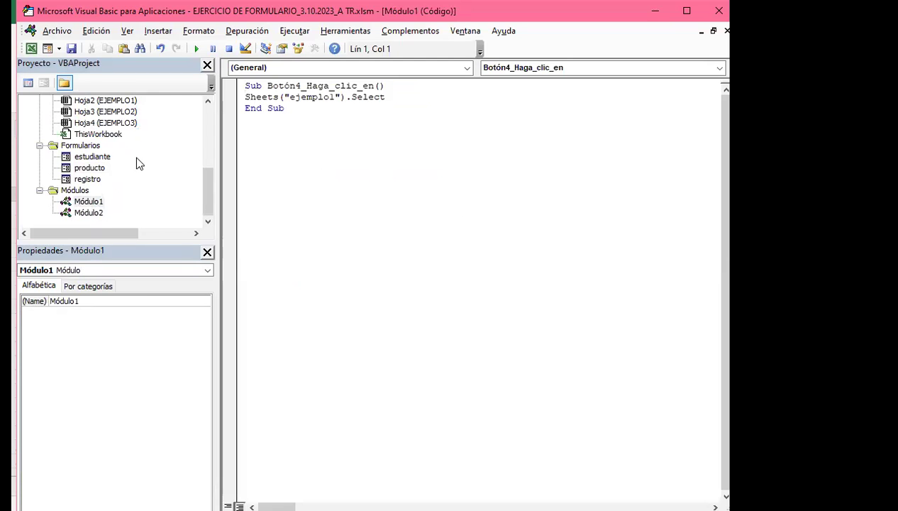
{"action": "left_click", "coordinate": [92, 155]}
{"action": "scroll", "coordinate": [91, 164], "scroll_direction": "up", "scroll_amount": 2}
{"action": "scroll", "coordinate": [90, 163], "scroll_direction": "up", "scroll_amount": 2}
{"action": "scroll", "coordinate": [90, 164], "scroll_direction": "down", "scroll_amount": 1}
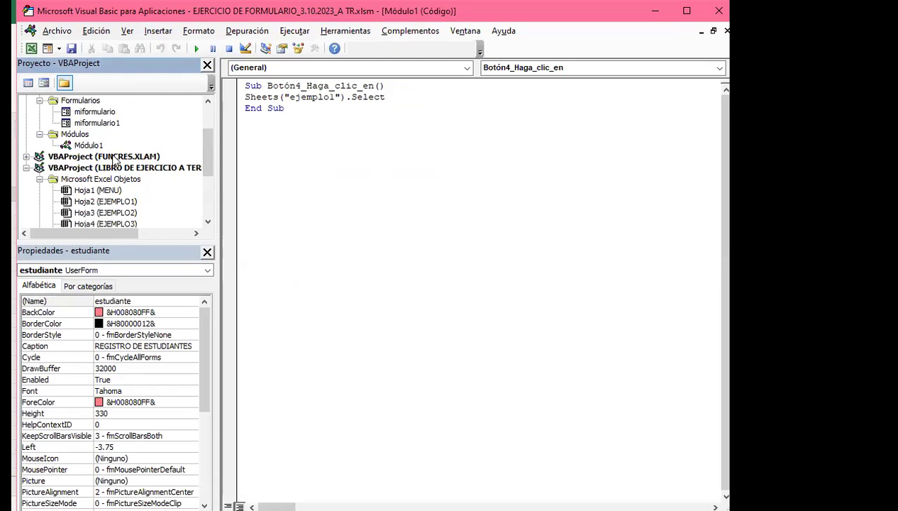
{"action": "left_click", "coordinate": [92, 190]}
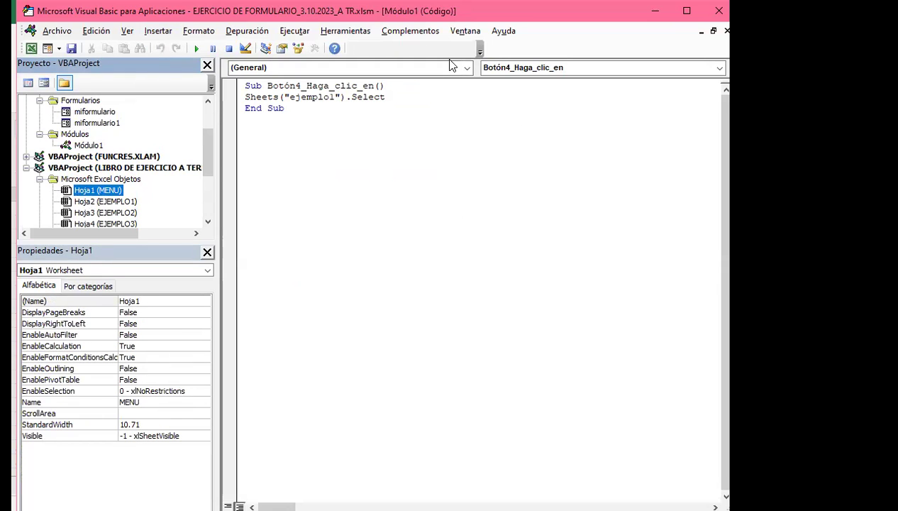
{"action": "left_click", "coordinate": [720, 15]}
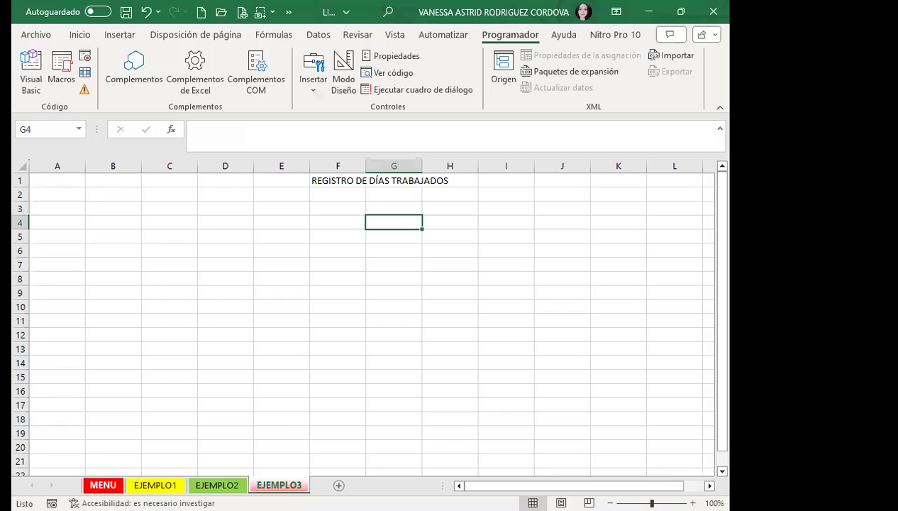
Return to the MENU sheet, deselect its shapes, and open the Insertar controls gallery.
{"action": "left_click", "coordinate": [102, 485]}
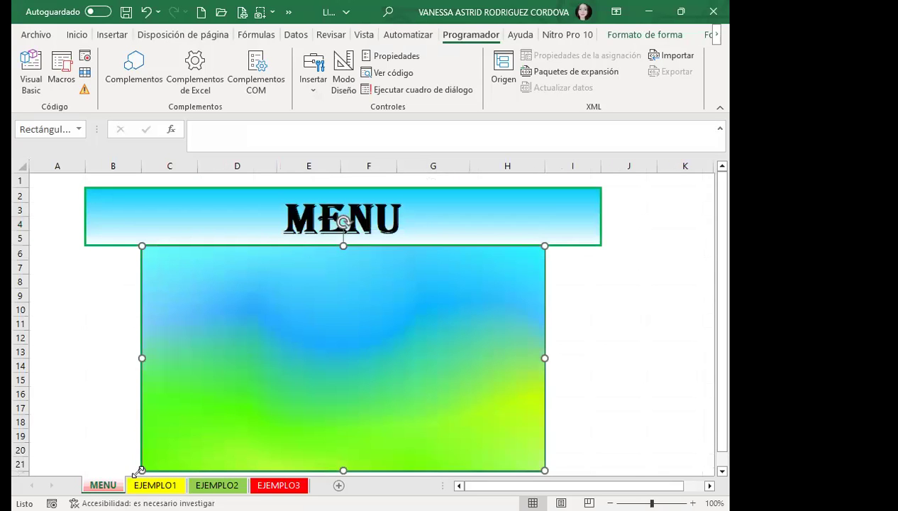
{"action": "scroll", "coordinate": [200, 327], "scroll_direction": "down", "scroll_amount": 2}
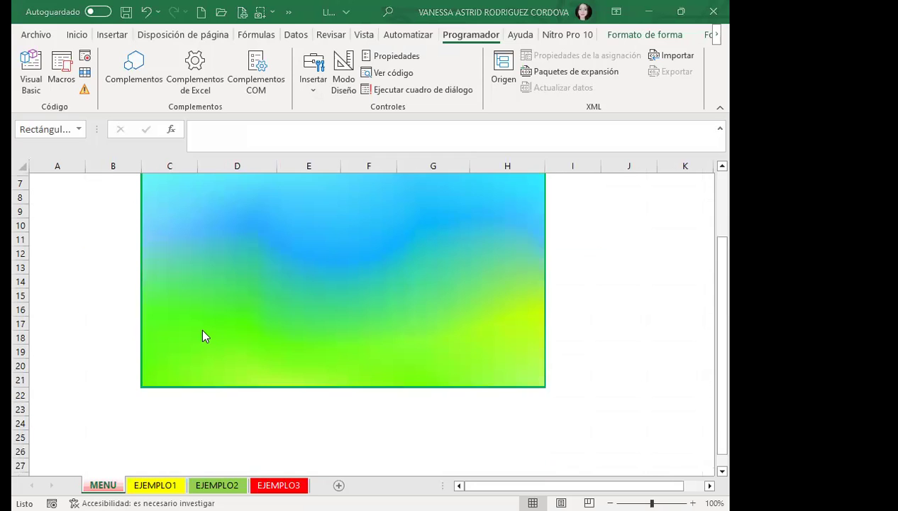
{"action": "scroll", "coordinate": [181, 324], "scroll_direction": "up", "scroll_amount": 1}
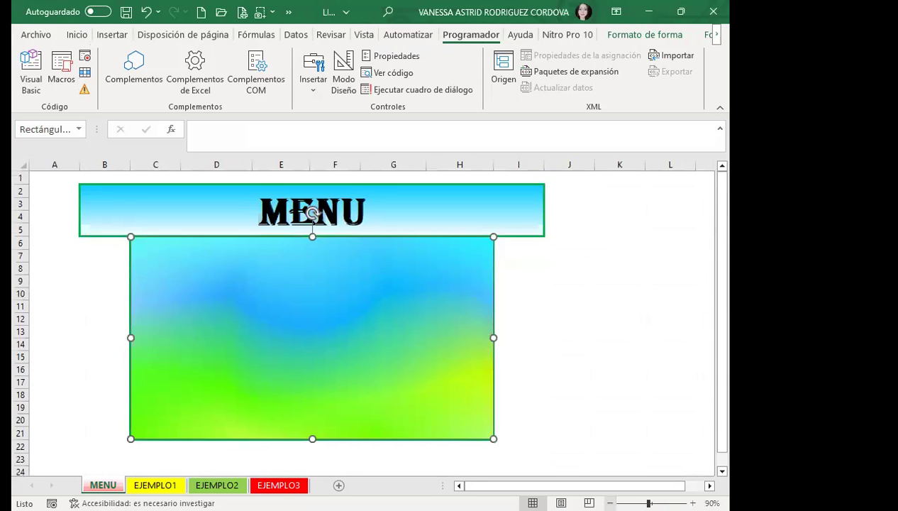
{"action": "left_click", "coordinate": [562, 342]}
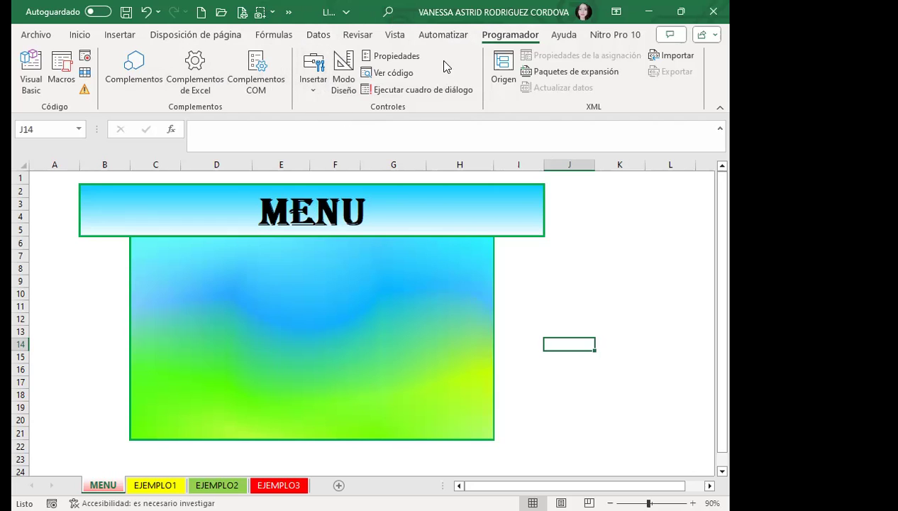
{"action": "left_click", "coordinate": [314, 85]}
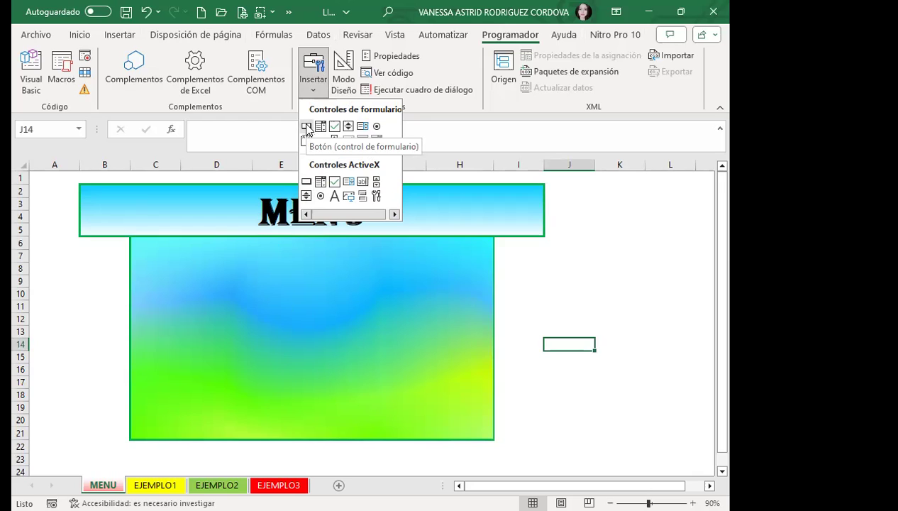
Draw a form button on the lower-left of the MENU panel without a macro, then enable Modo Diseño.
{"action": "left_click", "coordinate": [306, 127]}
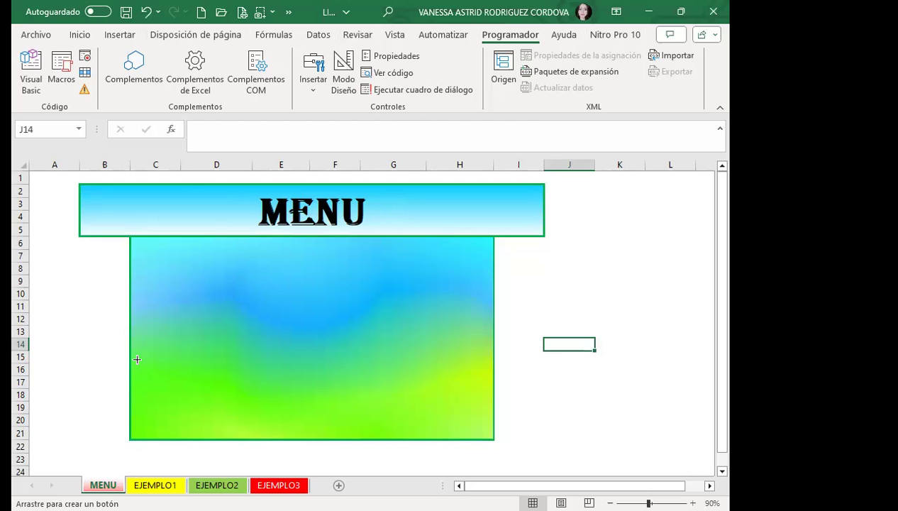
{"action": "left_click_drag", "start_coordinate": [137, 360], "coordinate": [209, 394]}
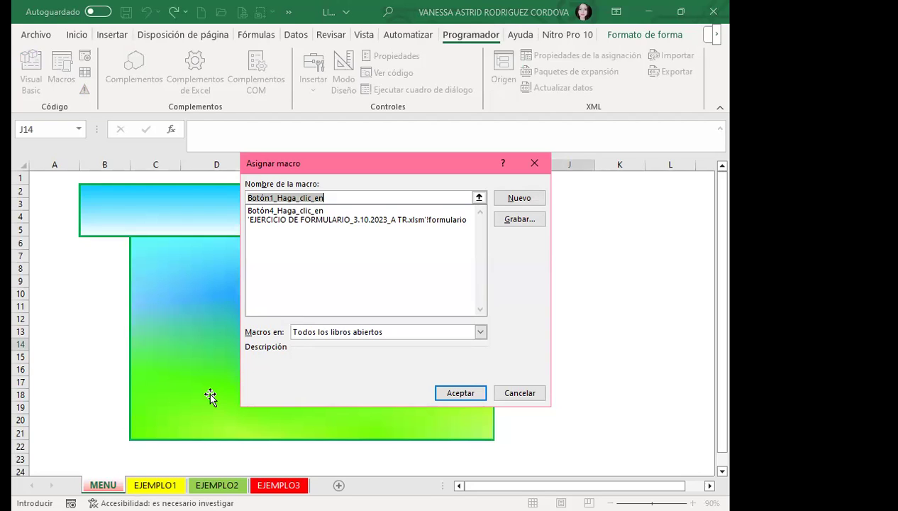
{"action": "left_click", "coordinate": [528, 395]}
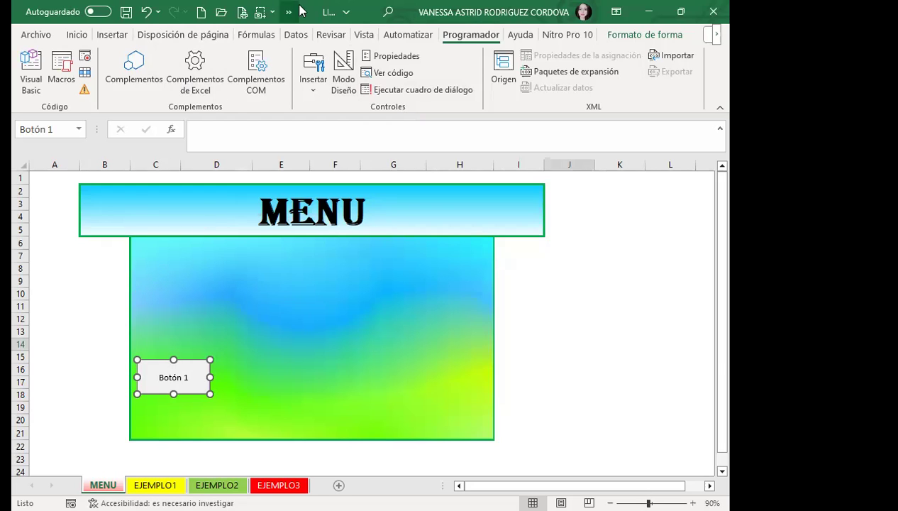
{"action": "left_click", "coordinate": [339, 65]}
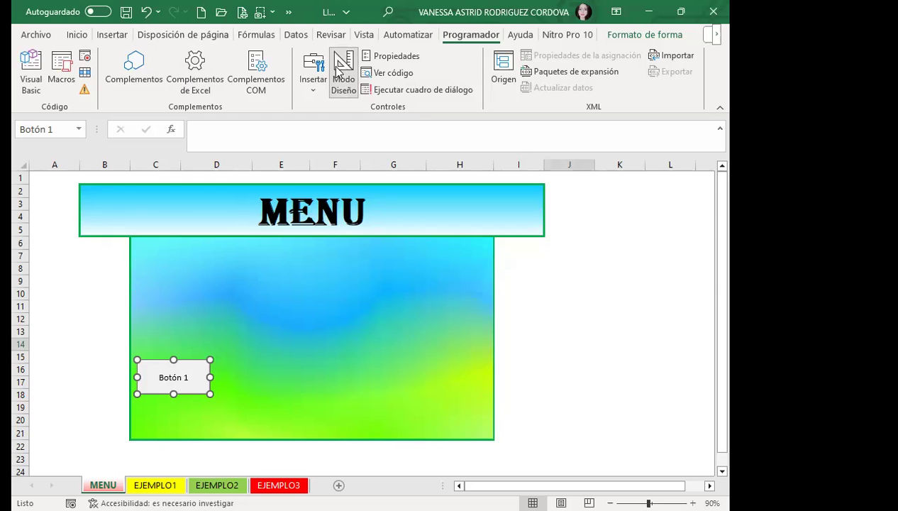
Turn off Modo Diseño, check Botón 1's shortcut menu, and open then close the sheet's Propiedades.
{"action": "left_click", "coordinate": [343, 71]}
{"action": "left_click", "coordinate": [303, 380]}
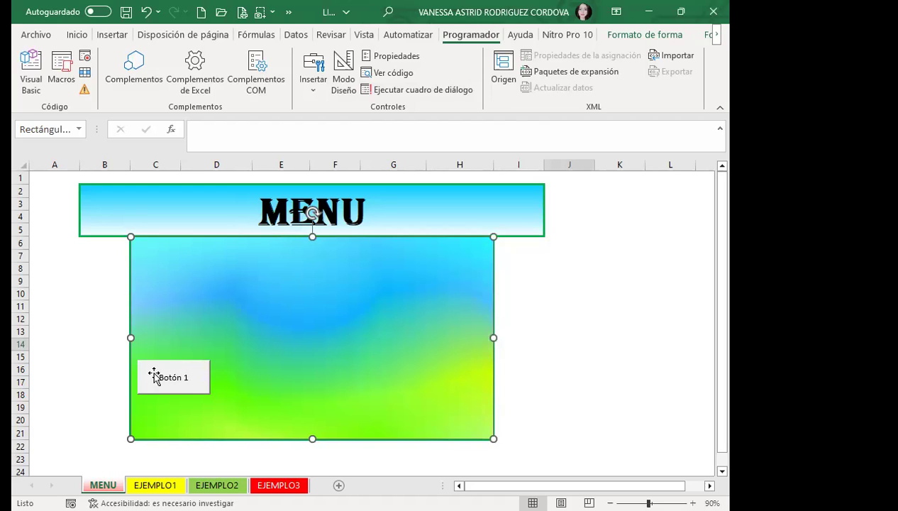
{"action": "right_click", "coordinate": [155, 377]}
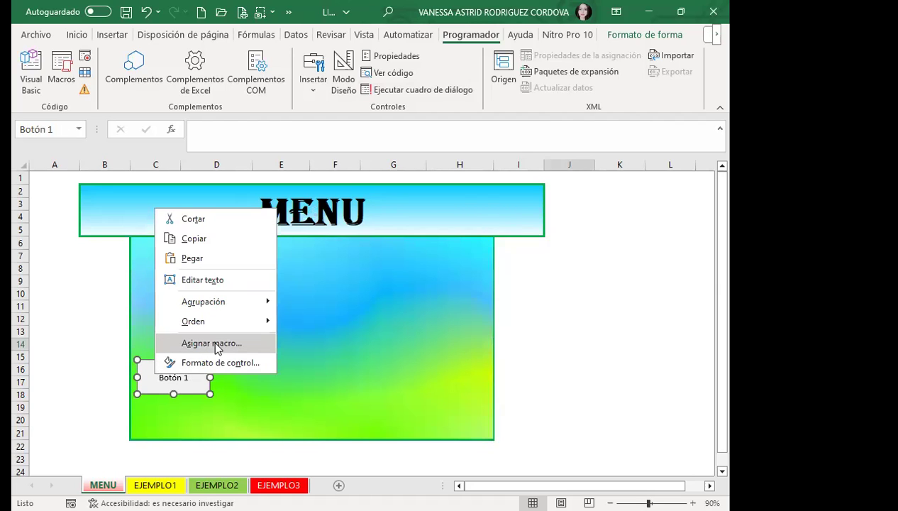
{"action": "left_click", "coordinate": [184, 387]}
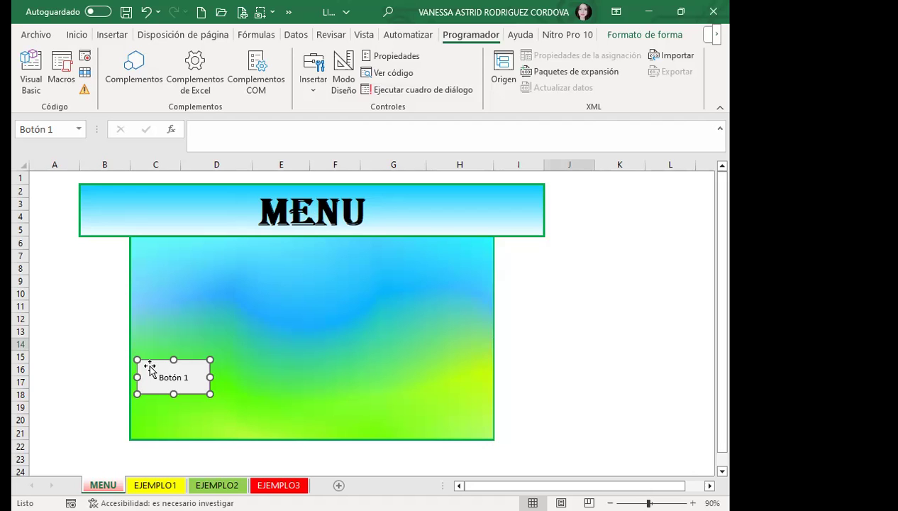
{"action": "left_click", "coordinate": [383, 55]}
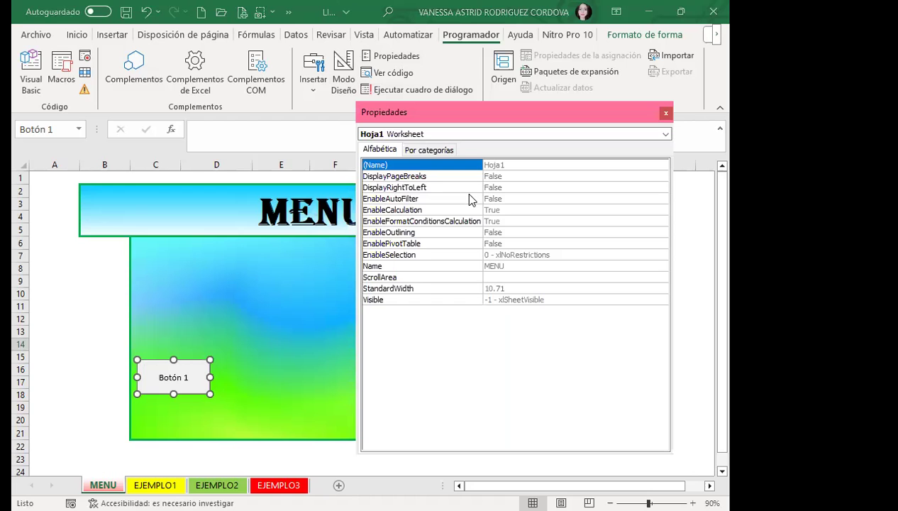
{"action": "left_click", "coordinate": [427, 149]}
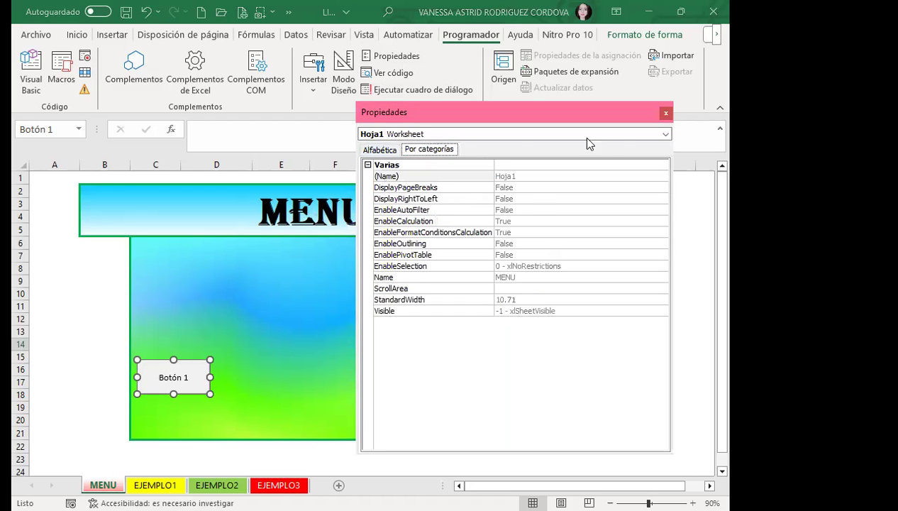
{"action": "left_click", "coordinate": [665, 113]}
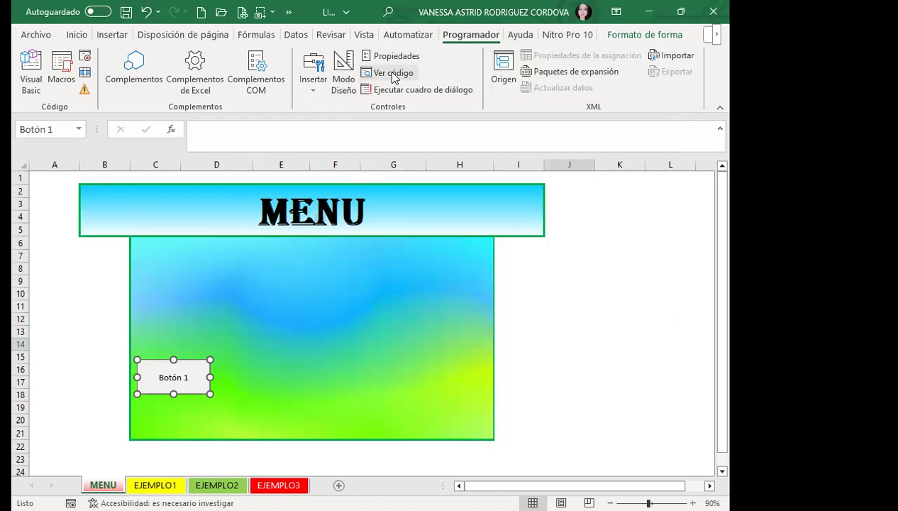
Create the empty Botón1_Haga_clic_en procedure via Ver código, then close the VBA editor.
{"action": "left_click", "coordinate": [391, 73]}
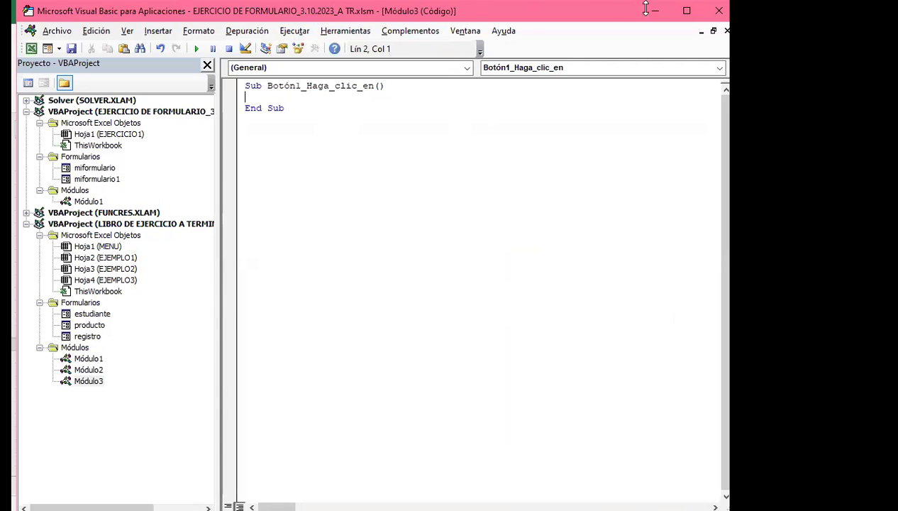
{"action": "left_click", "coordinate": [721, 8]}
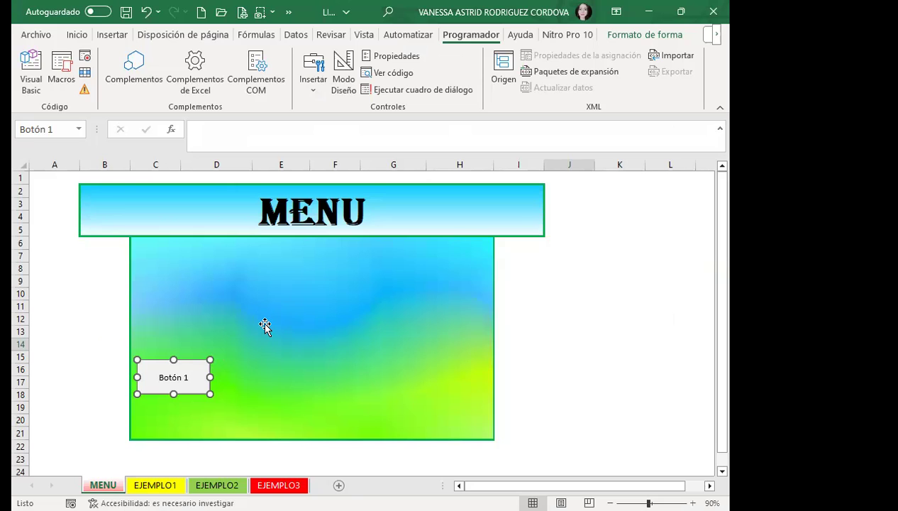
Relabel the button BOTÓN_EJEMPLO1 and widen it to fit on one line.
{"action": "left_click", "coordinate": [175, 377]}
{"action": "left_click_drag", "start_coordinate": [159, 376], "coordinate": [210, 383]}
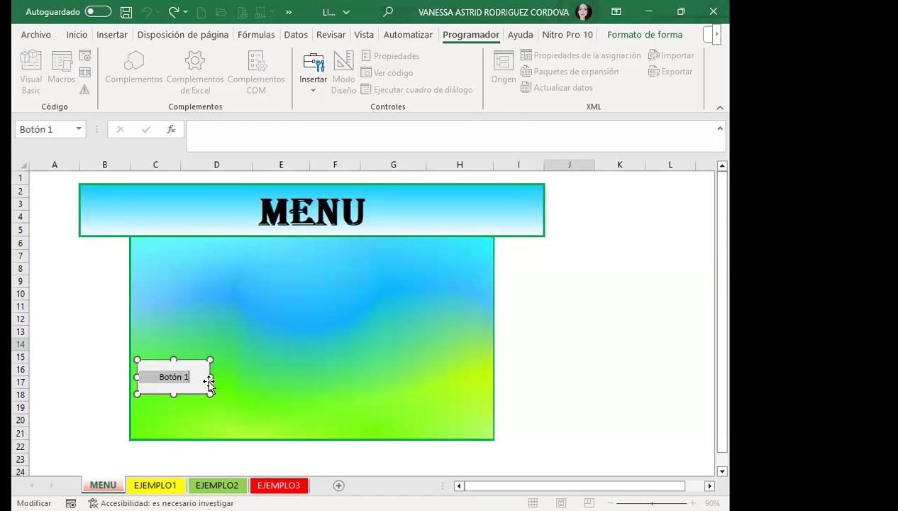
{"action": "type", "text": "BOTÓN_"}
{"action": "type", "text": "EJEMPLO1"}
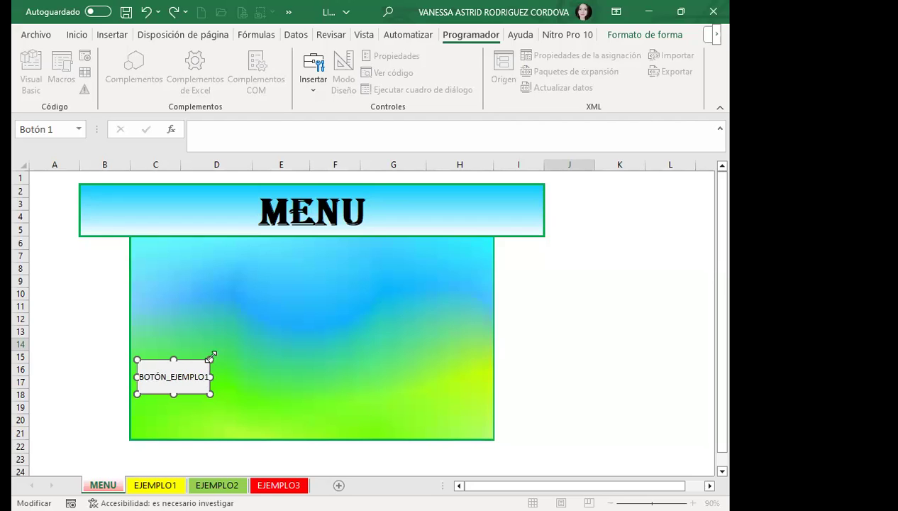
{"action": "left_click", "coordinate": [210, 394]}
{"action": "left_click_drag", "start_coordinate": [210, 394], "coordinate": [220, 397]}
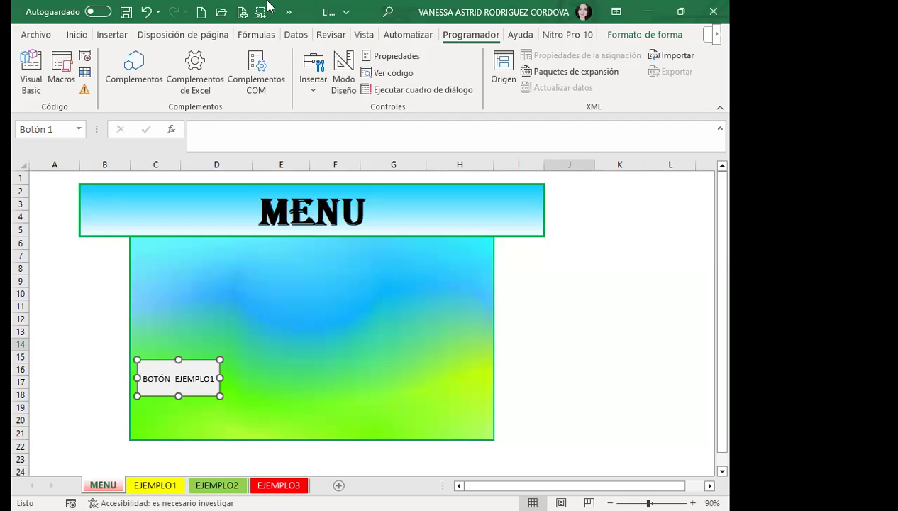
Turn Modo Diseño back on and open the sheet's properties listed alphabetically.
{"action": "left_click", "coordinate": [343, 78]}
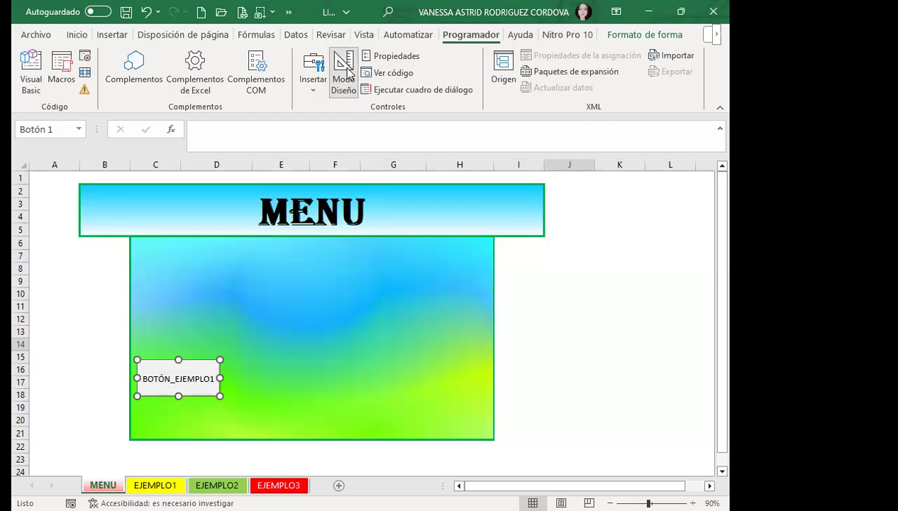
{"action": "left_click", "coordinate": [383, 60]}
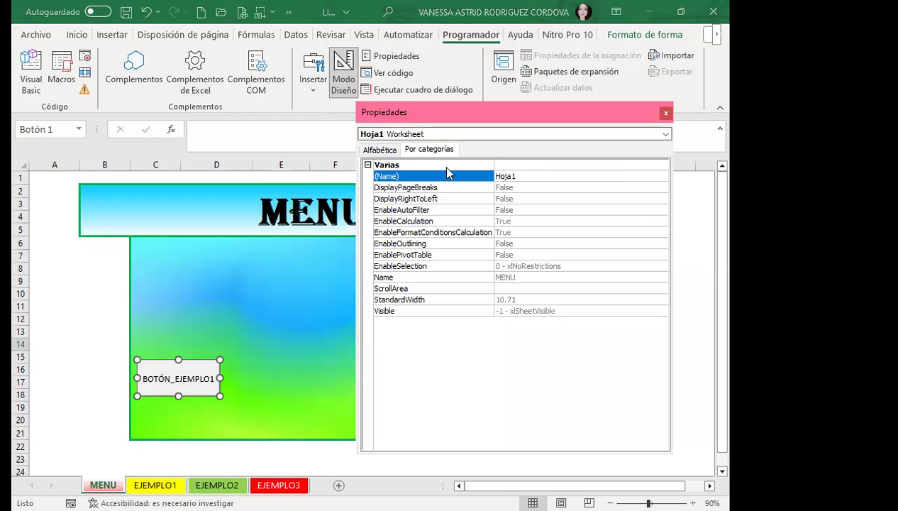
{"action": "left_click", "coordinate": [387, 153]}
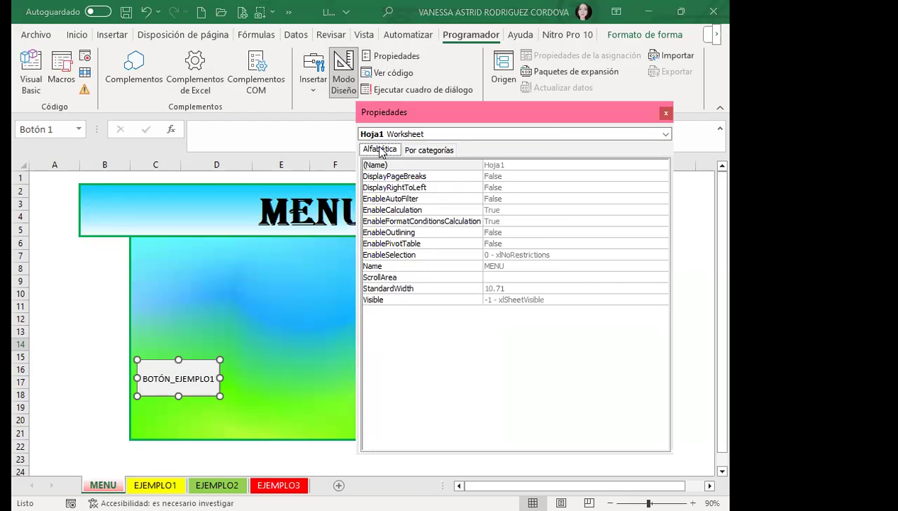
View the properties by category, check EnableCalculation, close the list, and select the gradient panel.
{"action": "left_click", "coordinate": [422, 151]}
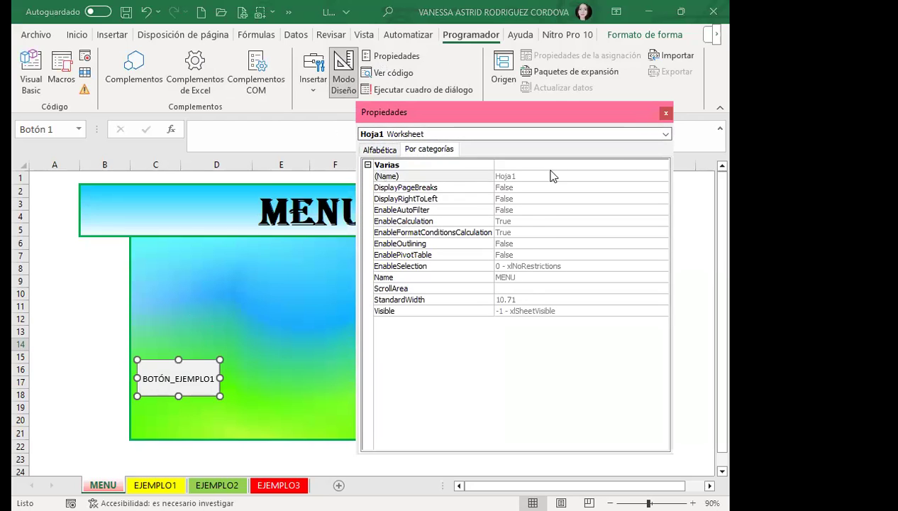
{"action": "left_click", "coordinate": [528, 222]}
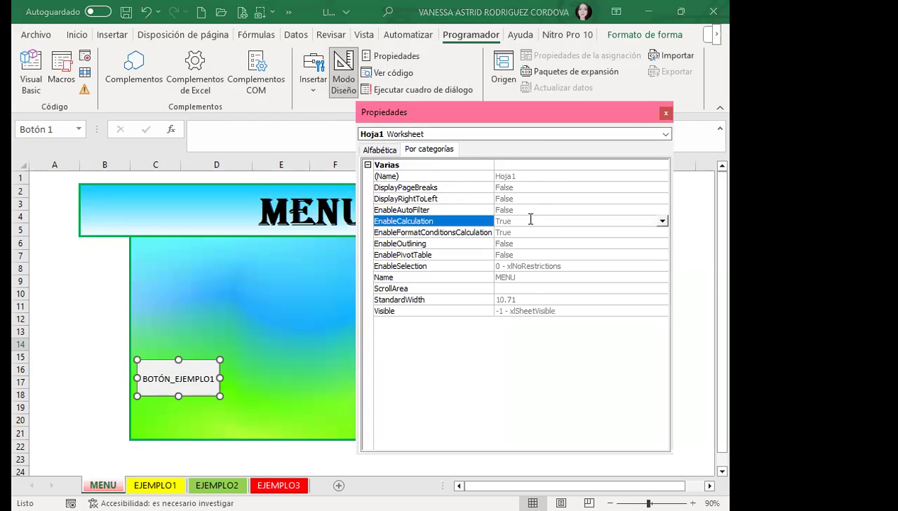
{"action": "left_click", "coordinate": [664, 114]}
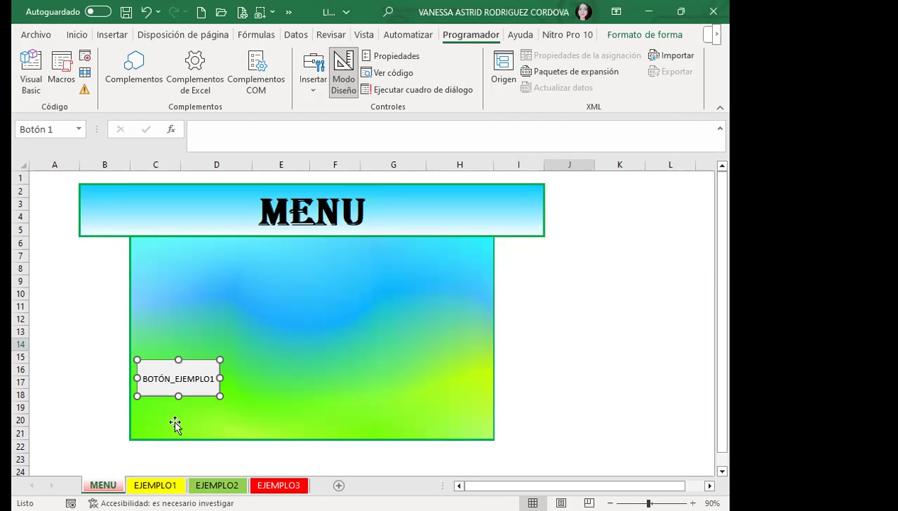
{"action": "left_click", "coordinate": [273, 346]}
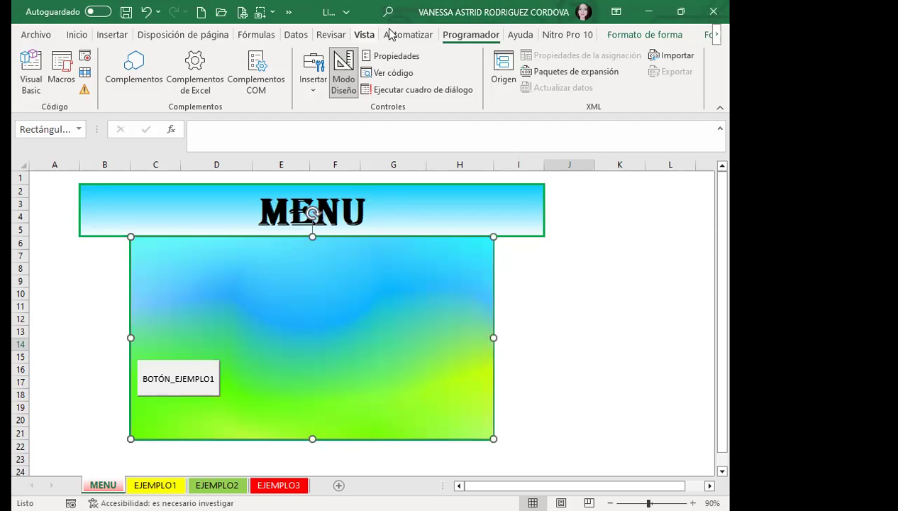
Start recording Macro1 from Vista > Macros, then switch to EJEMPLO1 and select cell F2.
{"action": "left_click", "coordinate": [364, 34]}
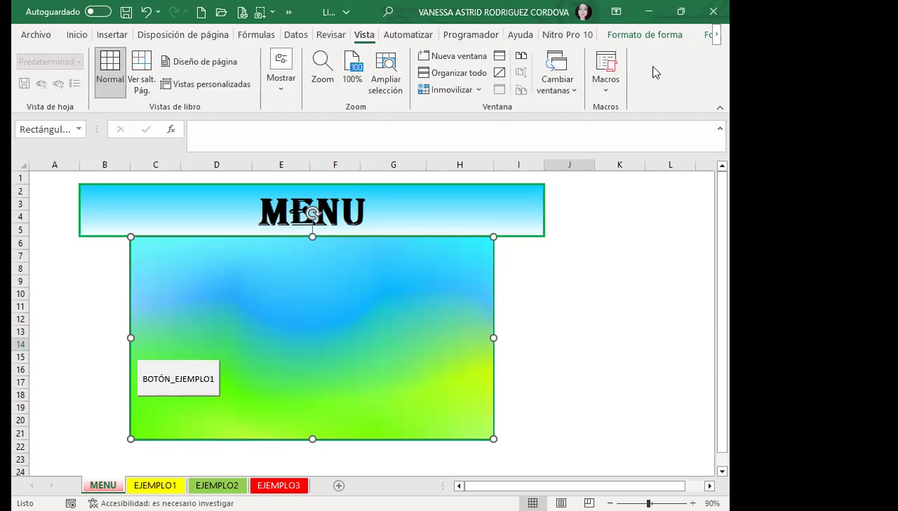
{"action": "left_click", "coordinate": [608, 90]}
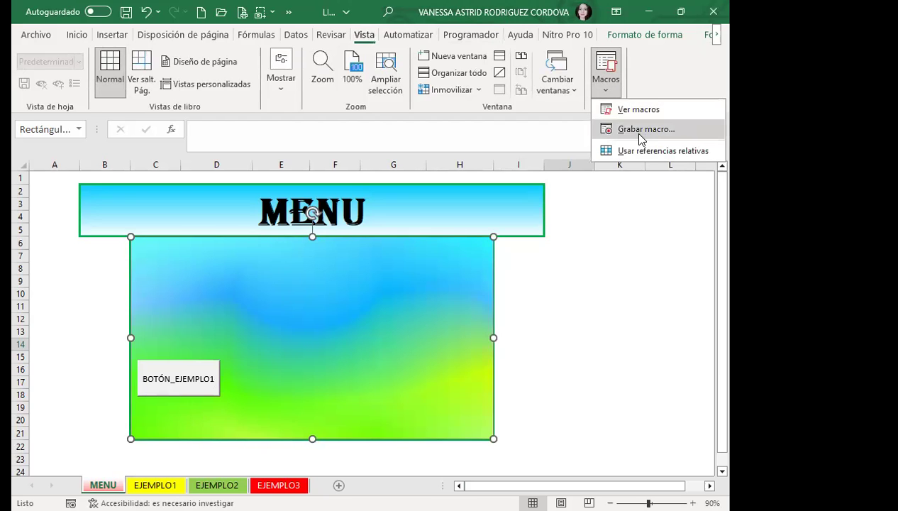
{"action": "left_click", "coordinate": [642, 132]}
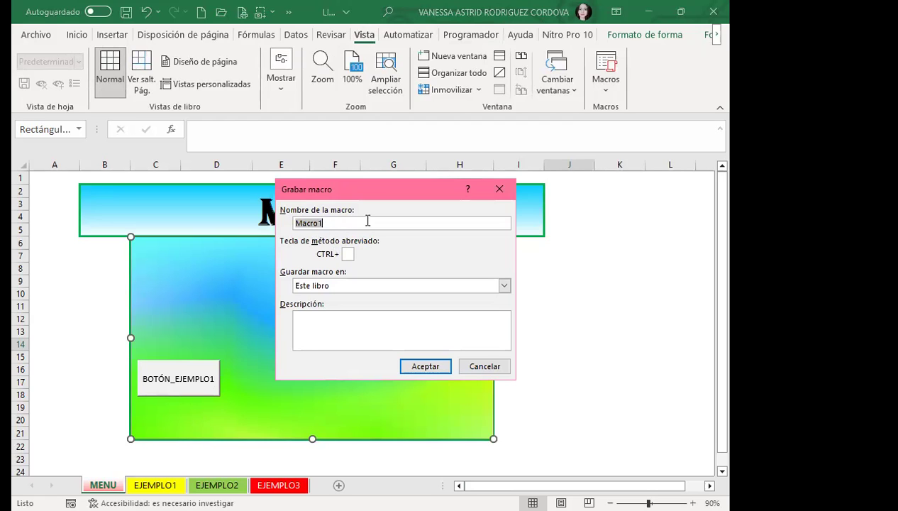
{"action": "left_click", "coordinate": [426, 366]}
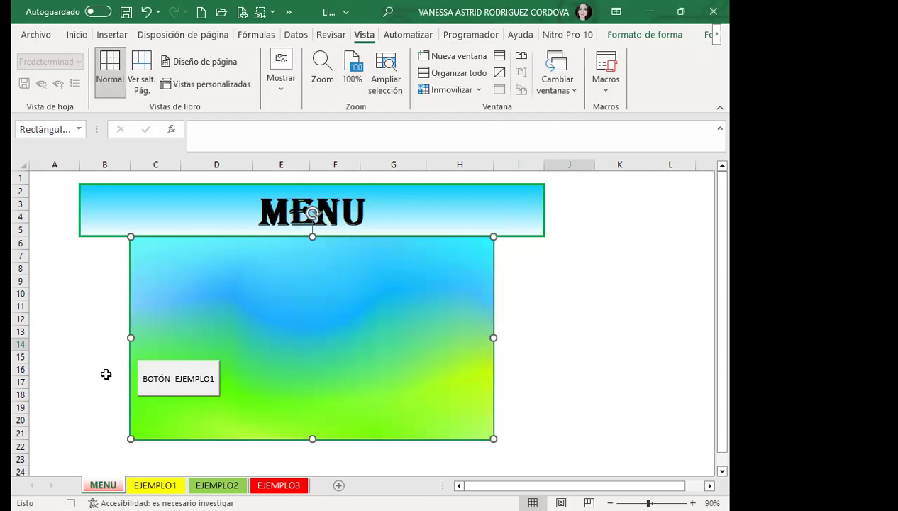
{"action": "left_click", "coordinate": [158, 485]}
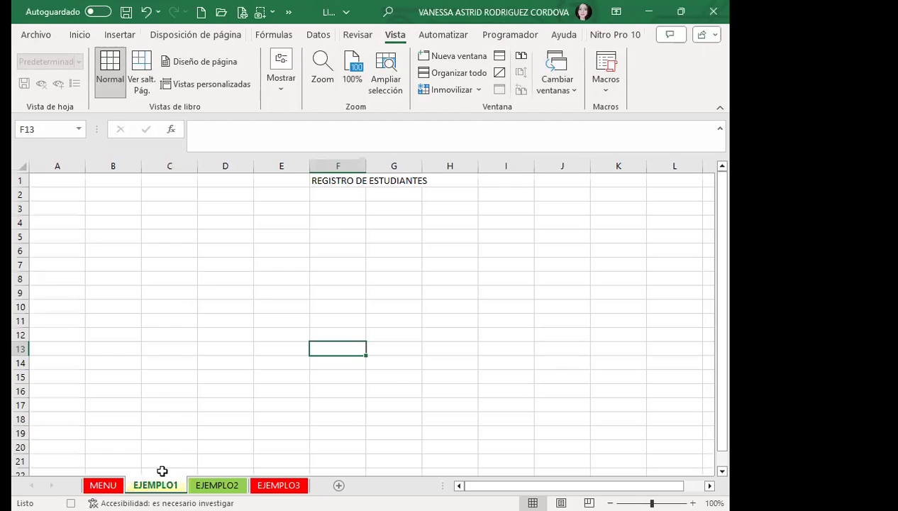
{"action": "left_click", "coordinate": [349, 195]}
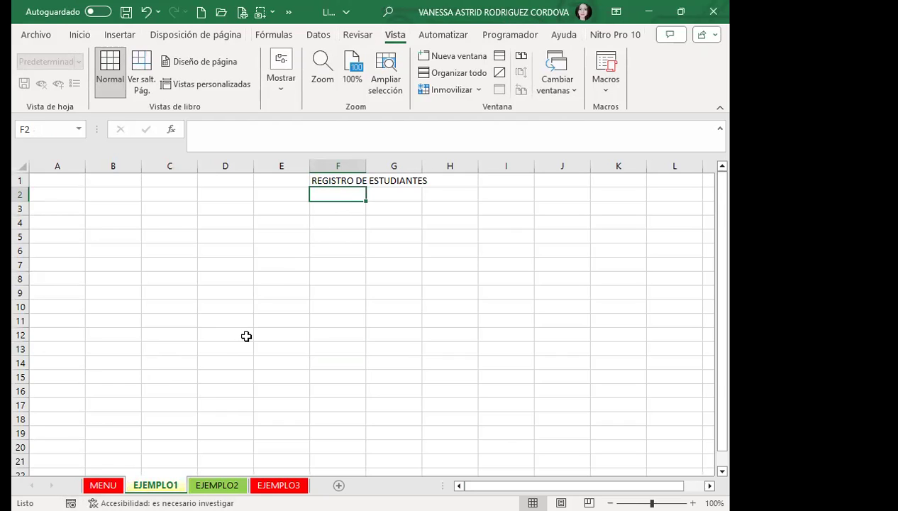
{"action": "left_click", "coordinate": [112, 482]}
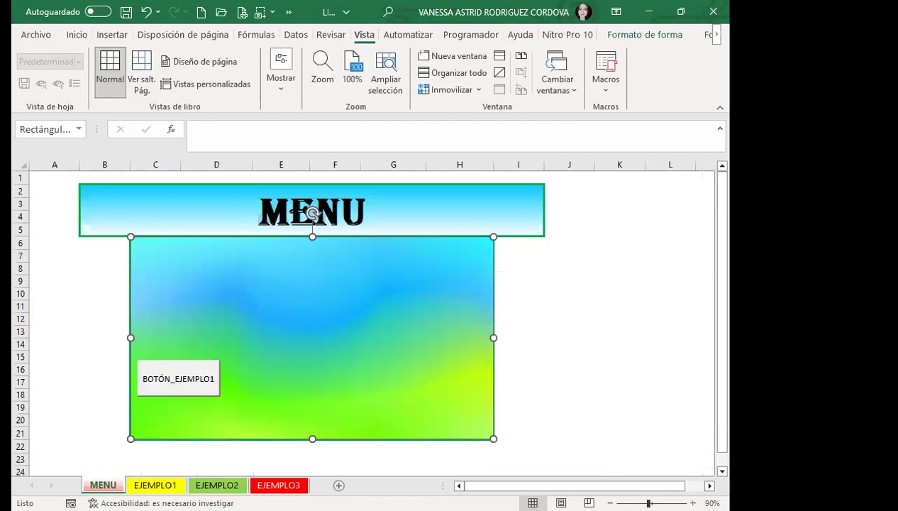
{"action": "right_click", "coordinate": [168, 390]}
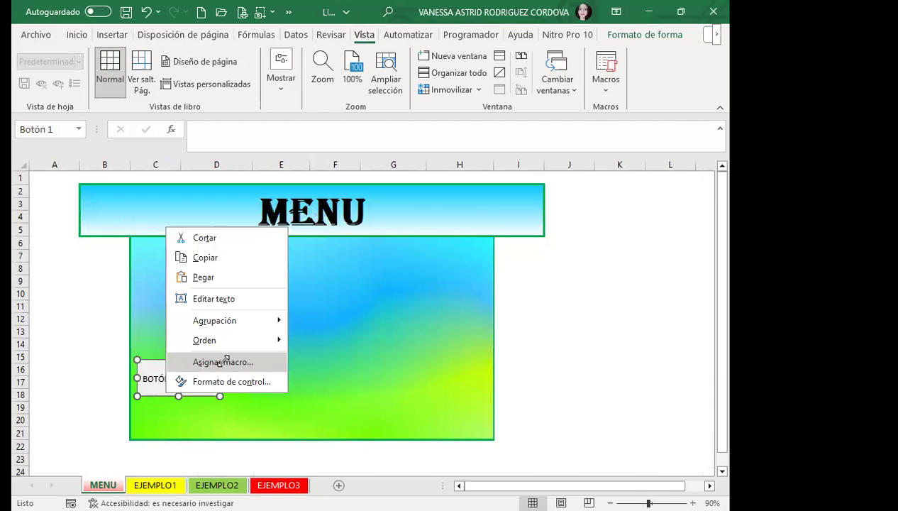
{"action": "left_click", "coordinate": [221, 362]}
{"action": "left_click", "coordinate": [85, 310]}
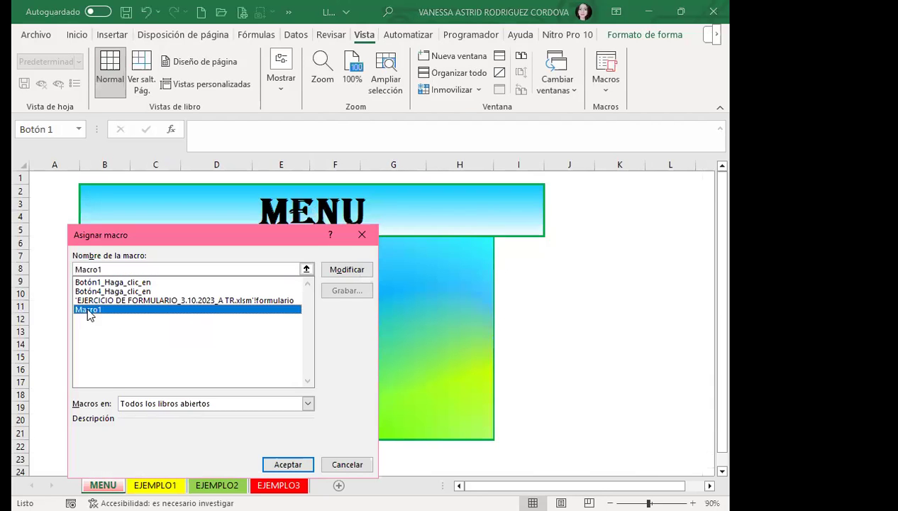
{"action": "left_click", "coordinate": [288, 464]}
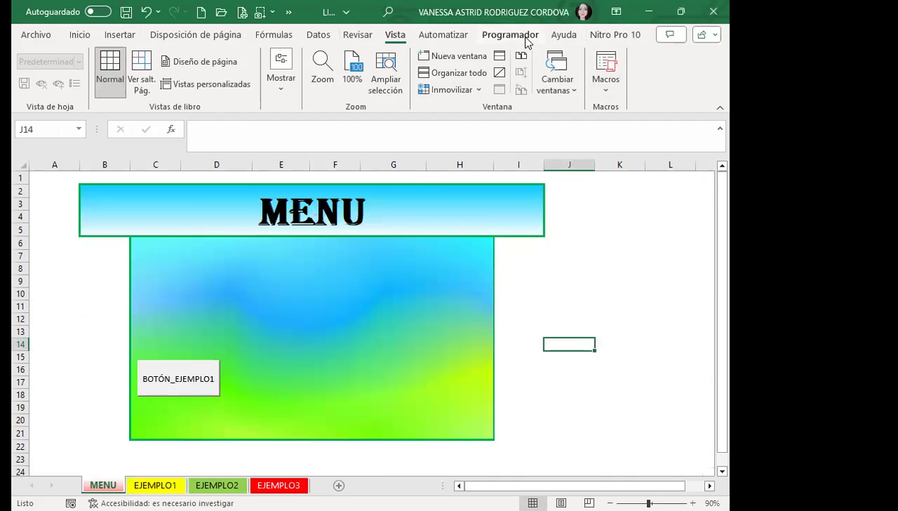
{"action": "left_click", "coordinate": [517, 36]}
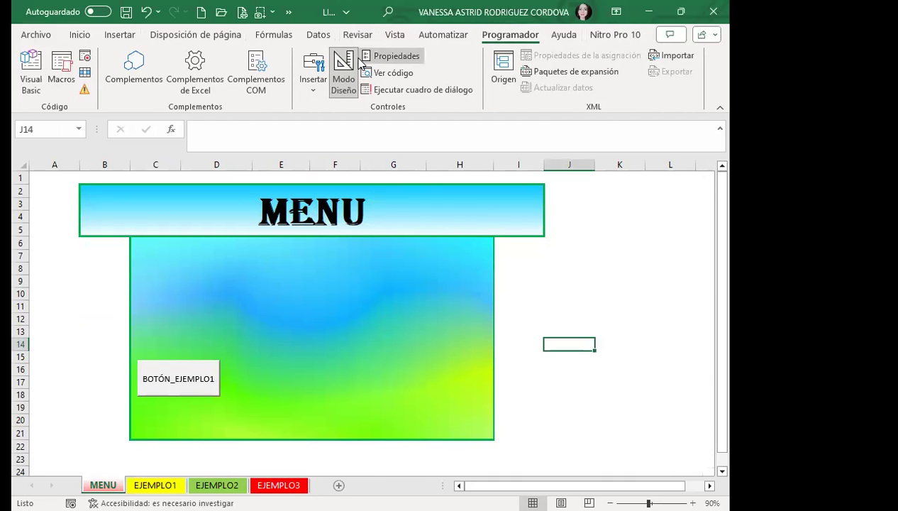
{"action": "left_click", "coordinate": [366, 56]}
{"action": "left_click", "coordinate": [347, 65]}
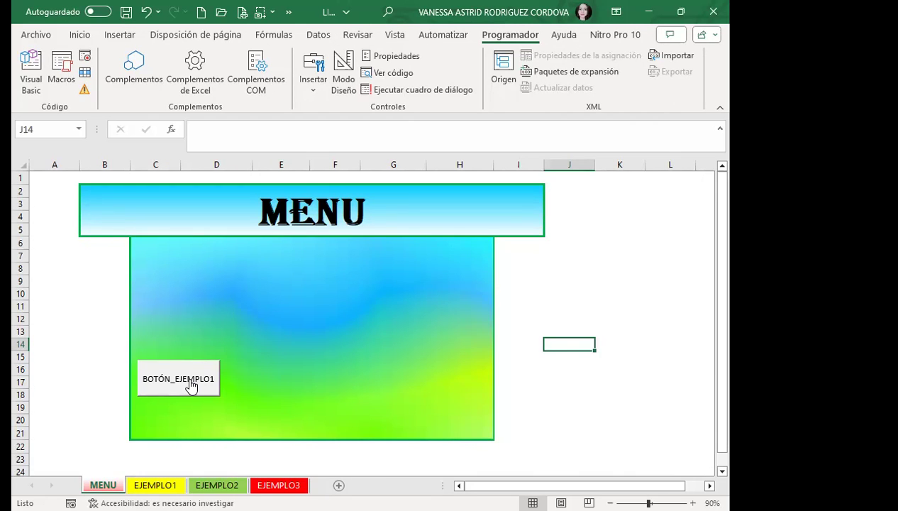
{"action": "left_click", "coordinate": [191, 385]}
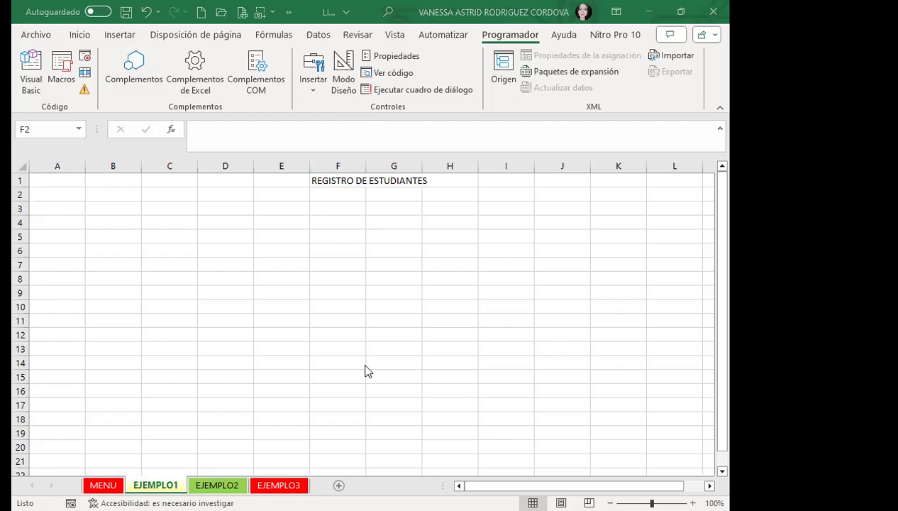
Duplicate BOTÓN_EJEMPLO1 on the MENU sheet and move the copy right toward column E.
{"action": "key", "text": "ctrl+Page_Up"}
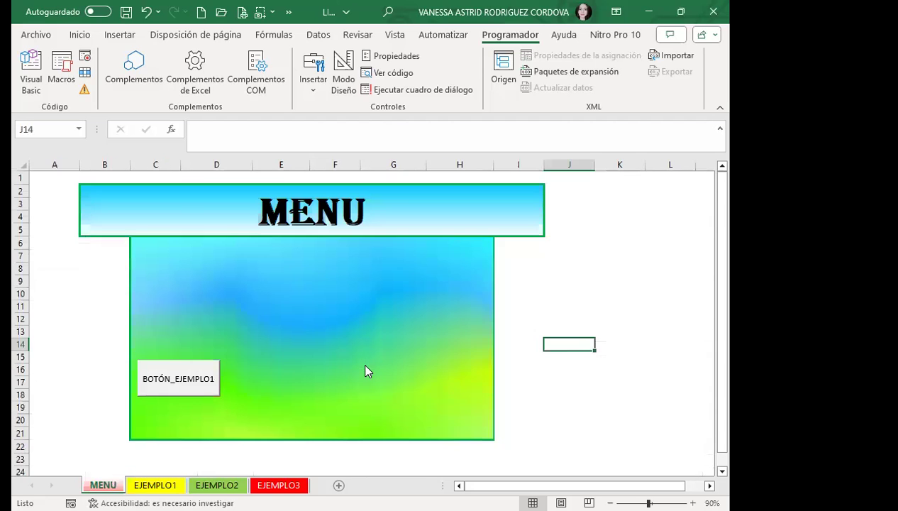
{"action": "right_click", "coordinate": [178, 398]}
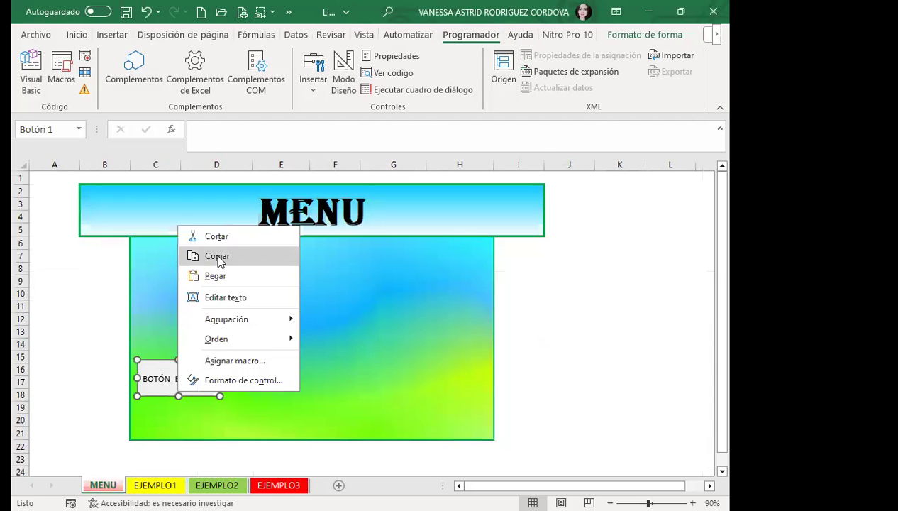
{"action": "left_click", "coordinate": [218, 258]}
{"action": "key", "text": "ctrl+v"}
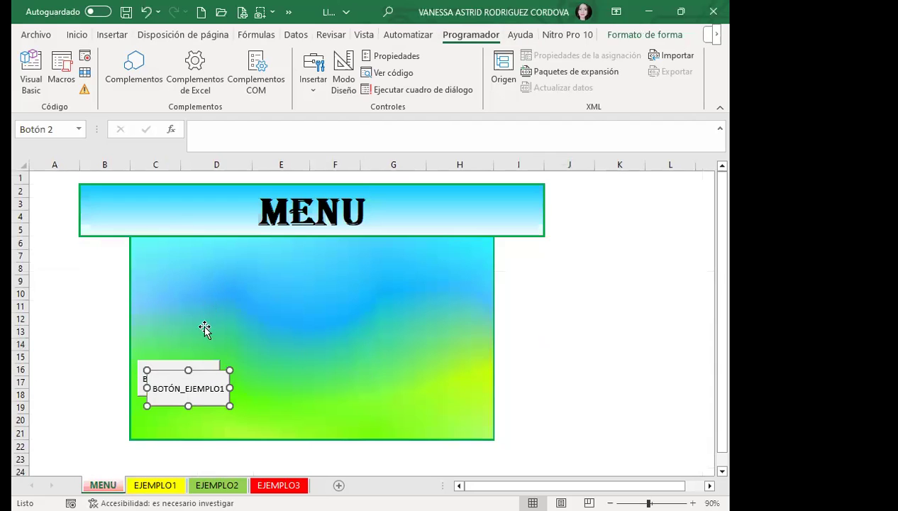
{"action": "left_click_drag", "start_coordinate": [206, 410], "coordinate": [315, 393]}
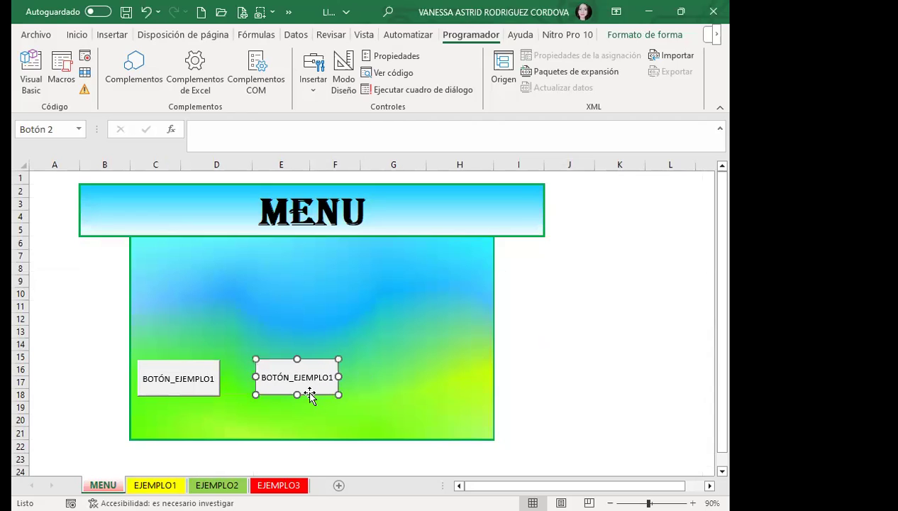
Relabel the copied button BOTÓN_EJEMPLO2.
{"action": "left_click", "coordinate": [295, 377]}
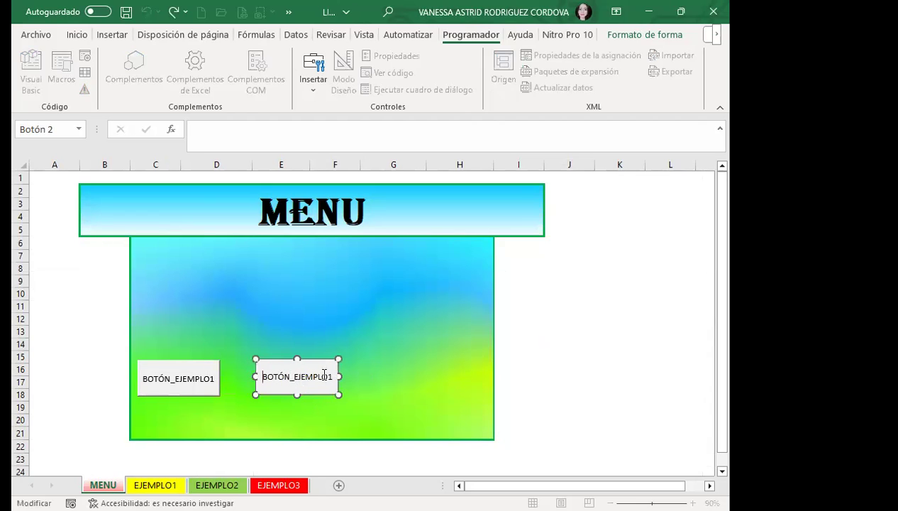
{"action": "key", "text": "BackSpace"}
{"action": "type", "text": "2"}
{"action": "left_click", "coordinate": [530, 320]}
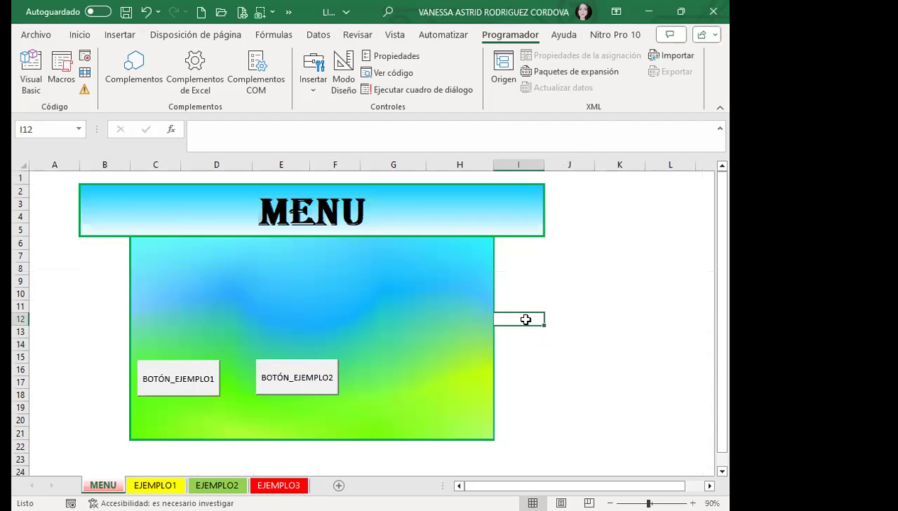
{"action": "left_click", "coordinate": [98, 381]}
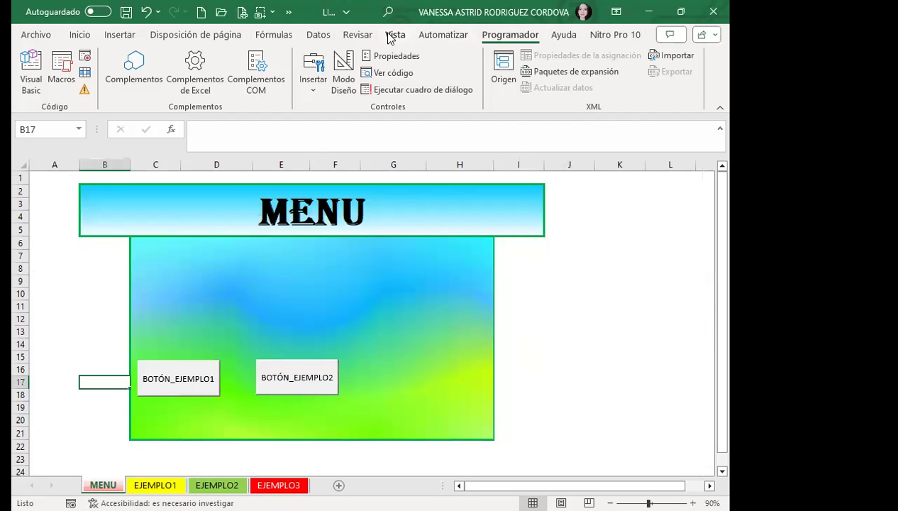
Record Macro2, which switches to the EJEMPLO2 sheet and selects F2.
{"action": "left_click", "coordinate": [82, 58]}
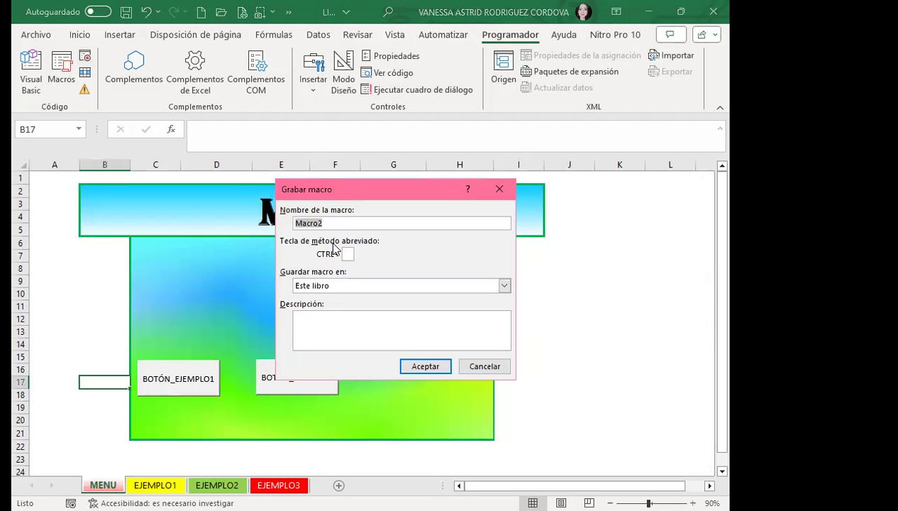
{"action": "left_click", "coordinate": [430, 367]}
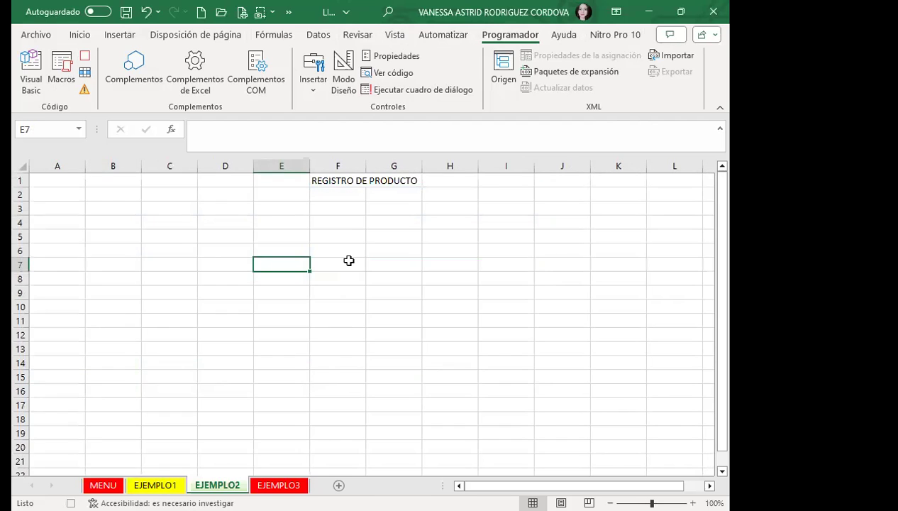
{"action": "left_click", "coordinate": [335, 195]}
{"action": "left_click", "coordinate": [70, 503]}
{"action": "left_click", "coordinate": [206, 334]}
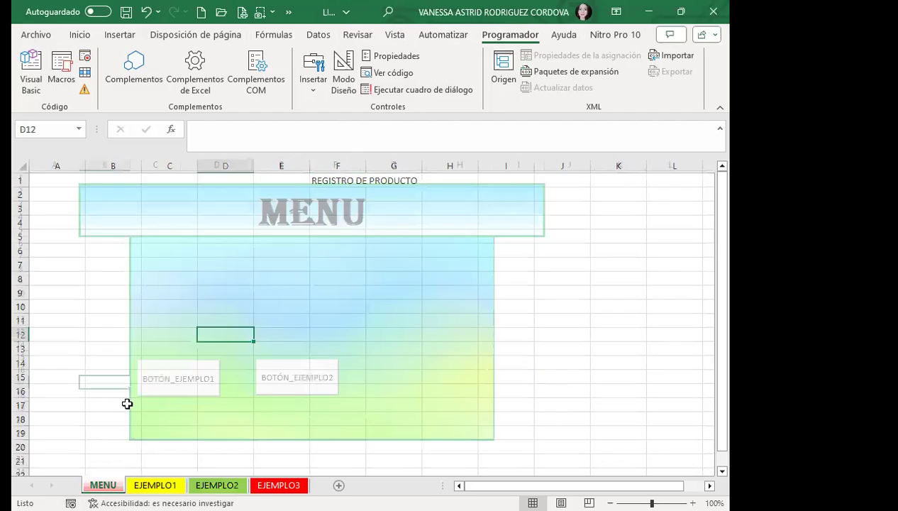
Assign Macro2 to BOTÓN_EJEMPLO2 and test that it opens EJEMPLO2.
{"action": "left_click", "coordinate": [281, 386], "text": "ctrl"}
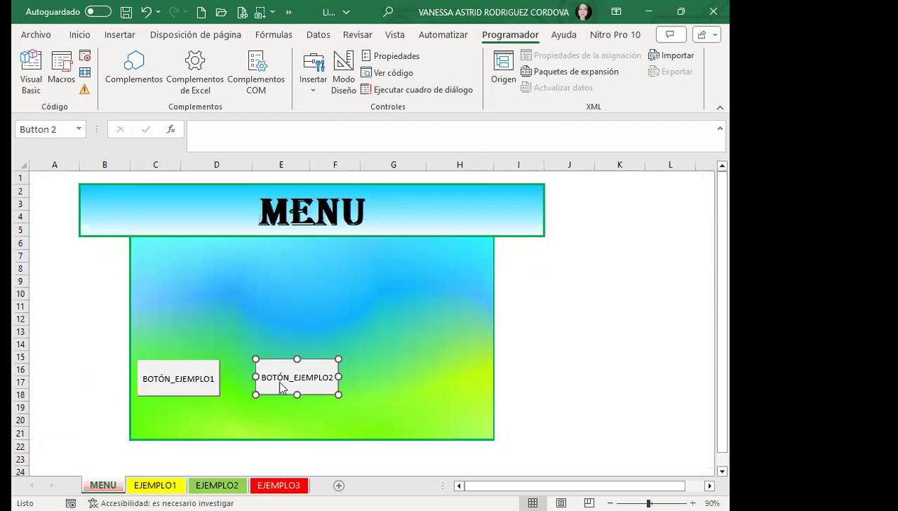
{"action": "right_click", "coordinate": [281, 386]}
{"action": "left_click", "coordinate": [327, 352]}
{"action": "left_click", "coordinate": [197, 313]}
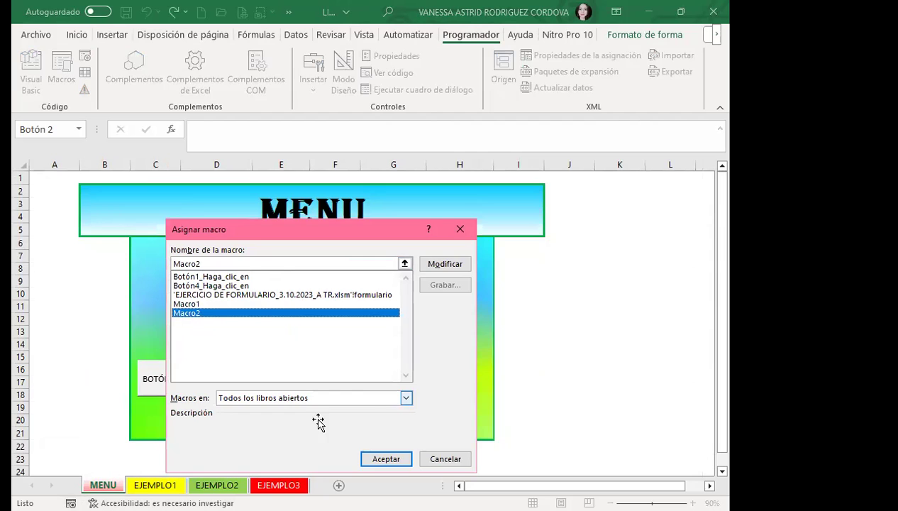
{"action": "key", "text": "Return"}
{"action": "left_click", "coordinate": [293, 383]}
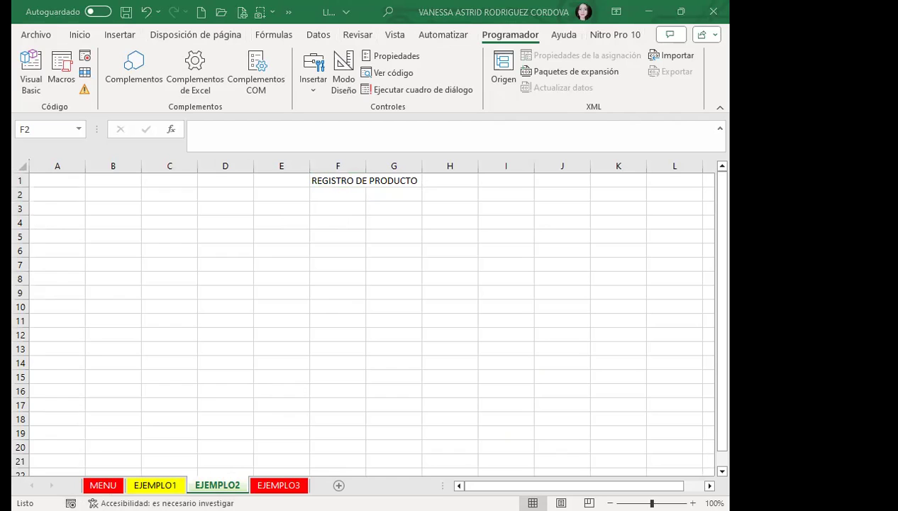
Test BOTÓN_EJEMPLO1 and BOTÓN_EJEMPLO2 from MENU, returning to MENU after each.
{"action": "left_click", "coordinate": [281, 264]}
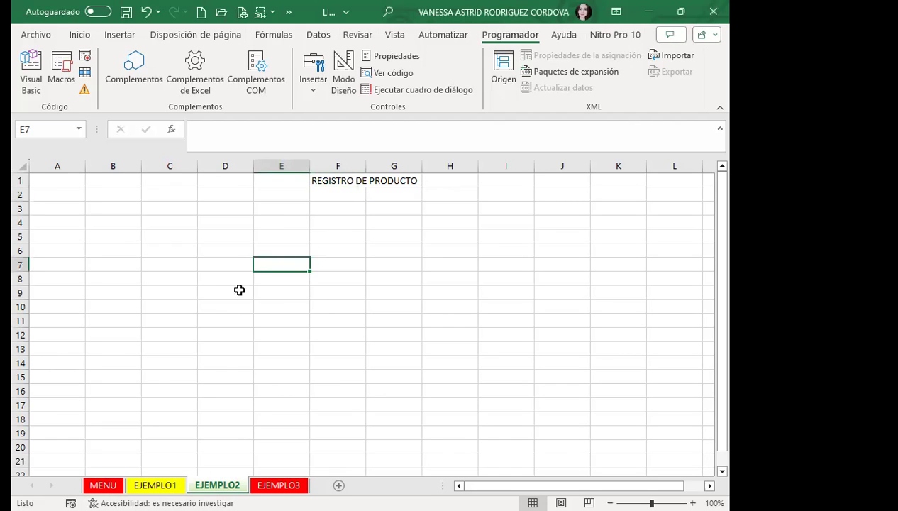
{"action": "left_click", "coordinate": [102, 485]}
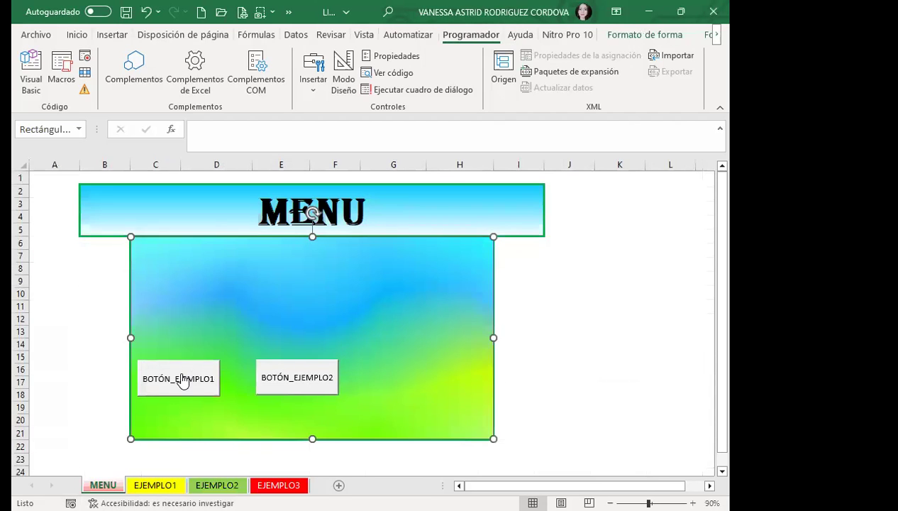
{"action": "left_click", "coordinate": [182, 377]}
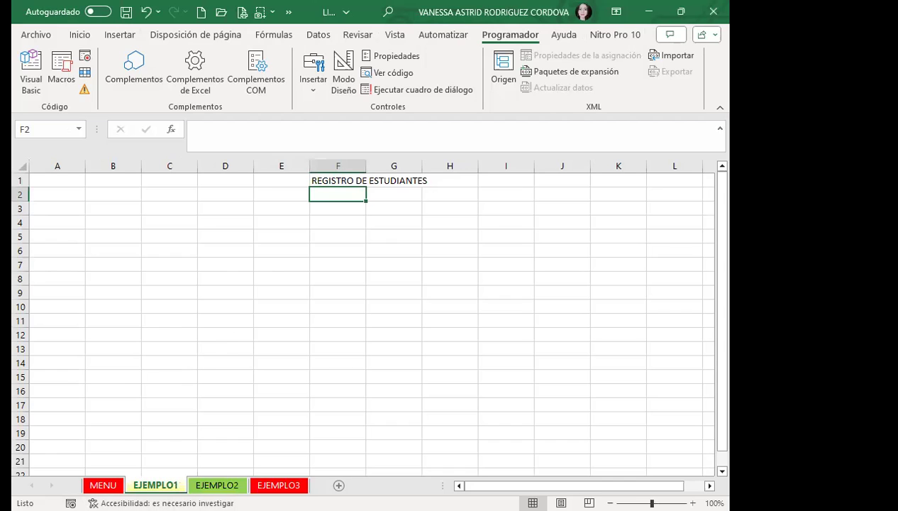
{"action": "left_click", "coordinate": [103, 486]}
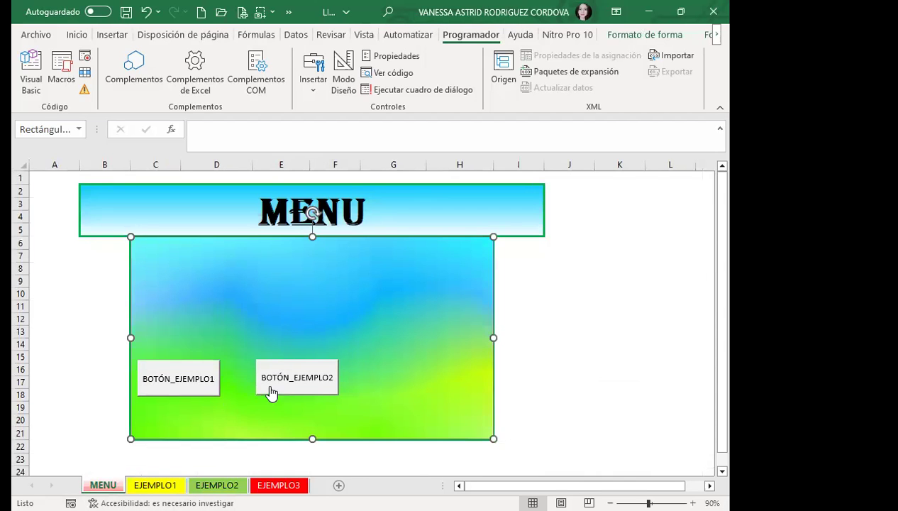
{"action": "left_click", "coordinate": [296, 386]}
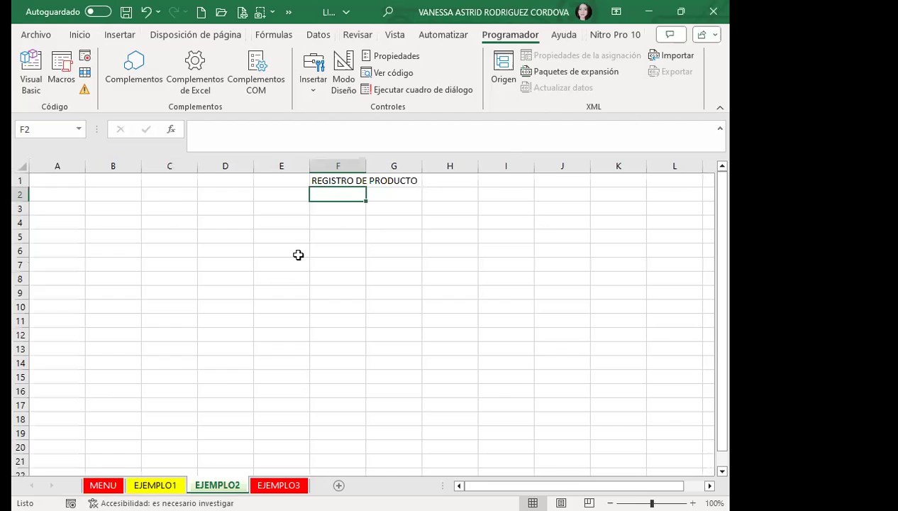
{"action": "left_click", "coordinate": [103, 485]}
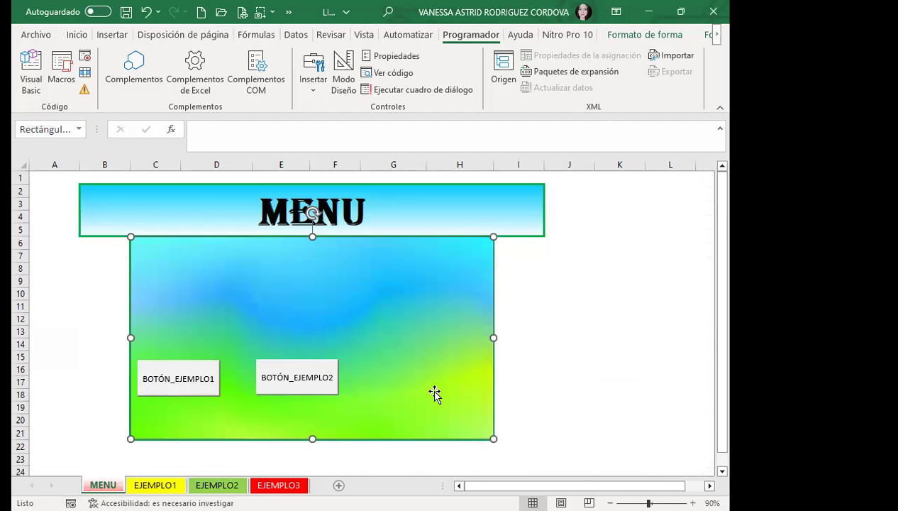
Duplicate BOTÓN_EJEMPLO2 and place the copy to its right near column G.
{"action": "right_click", "coordinate": [299, 392]}
{"action": "left_click", "coordinate": [282, 395]}
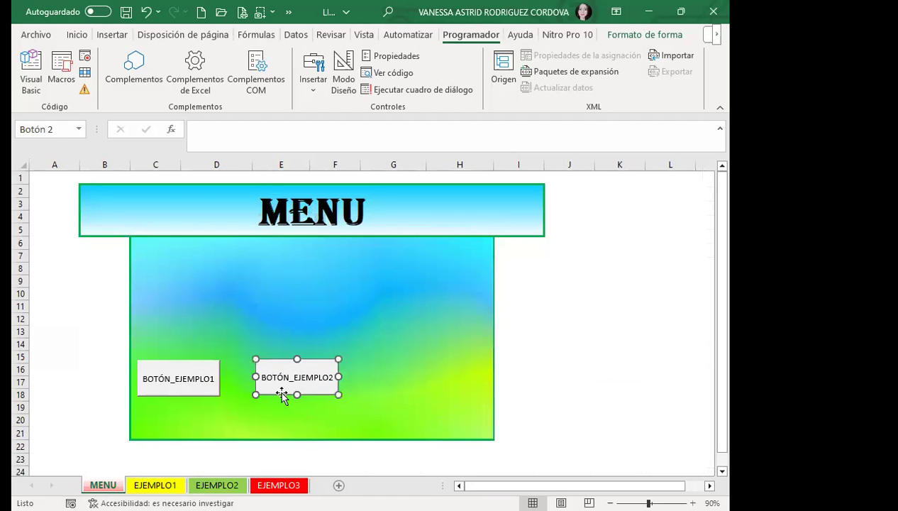
{"action": "right_click", "coordinate": [282, 394]}
{"action": "left_click", "coordinate": [323, 257]}
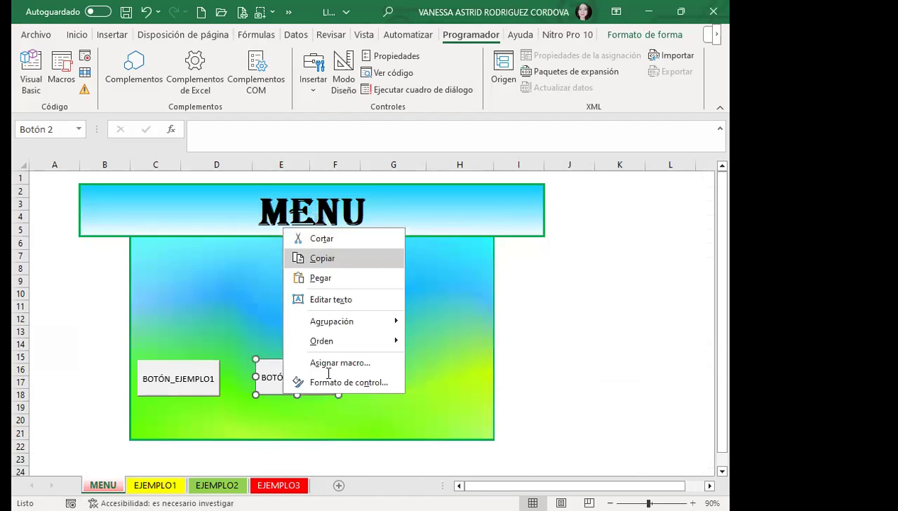
{"action": "left_click", "coordinate": [376, 373]}
{"action": "key", "text": "ctrl+v"}
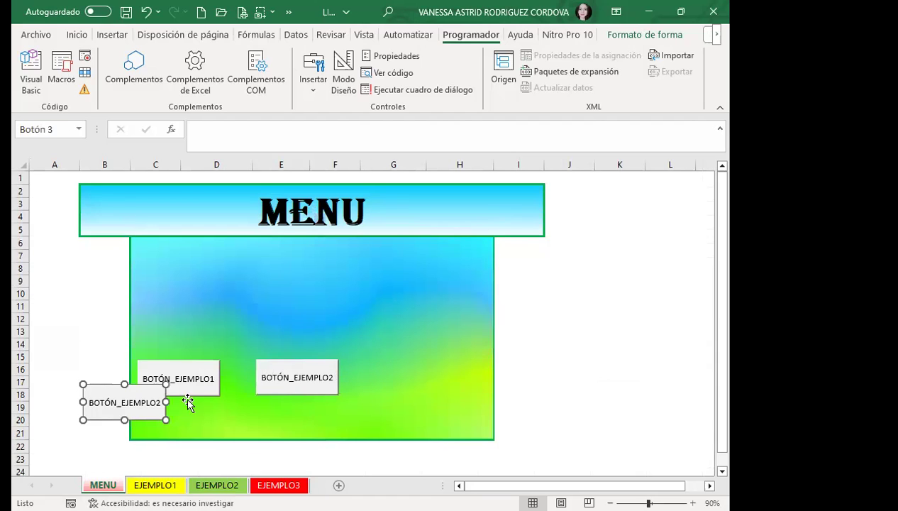
{"action": "left_click_drag", "start_coordinate": [149, 418], "coordinate": [445, 398]}
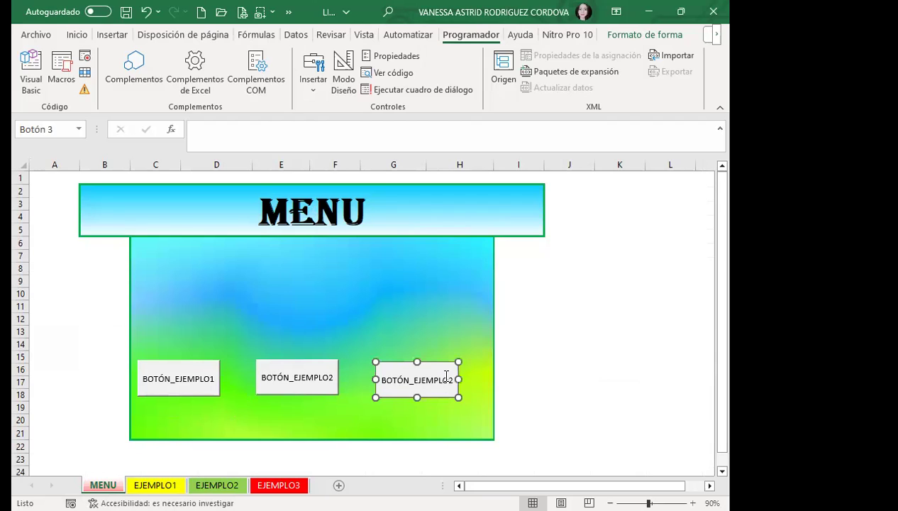
Relabel the new copy BOTÓN_EJEMPLO3.
{"action": "left_click", "coordinate": [443, 373]}
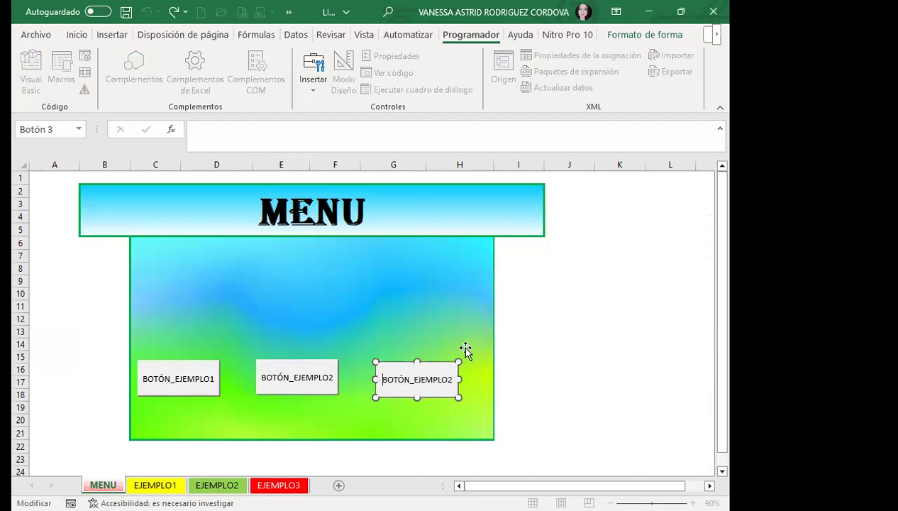
{"action": "key", "text": "Right"}
{"action": "key", "text": "Right"}
{"action": "key", "text": "Right"}
{"action": "key", "text": "BackSpace"}
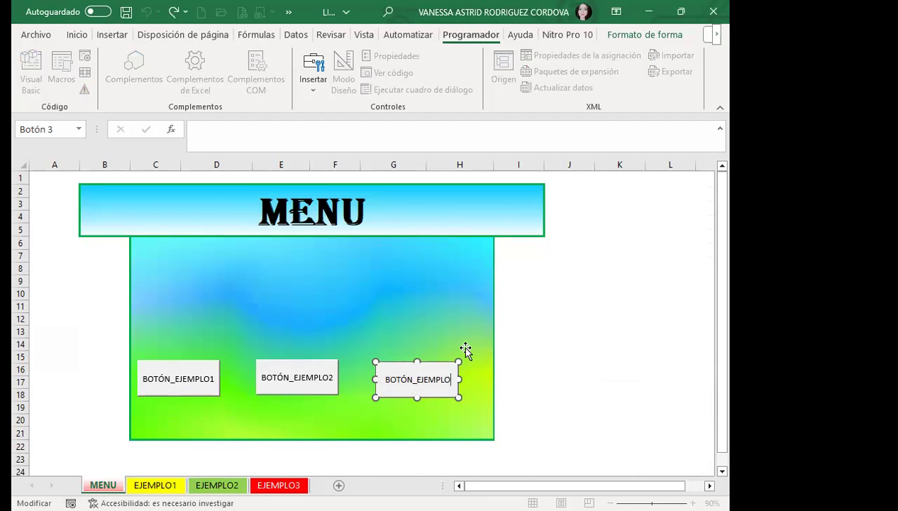
{"action": "type", "text": "3"}
{"action": "left_click", "coordinate": [579, 344]}
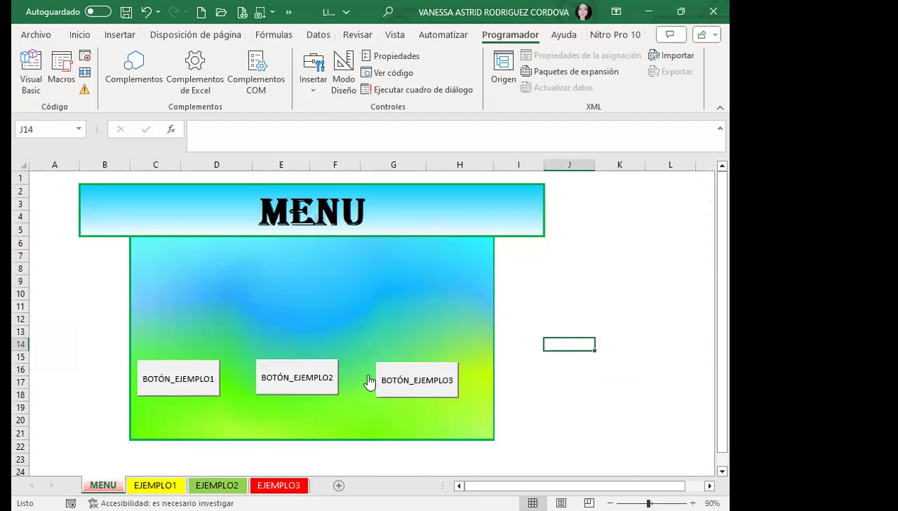
Record Macro3, which goes to the EJEMPLO3 sheet and cell C12, then return to MENU.
{"action": "left_click", "coordinate": [84, 57]}
{"action": "left_click", "coordinate": [415, 371]}
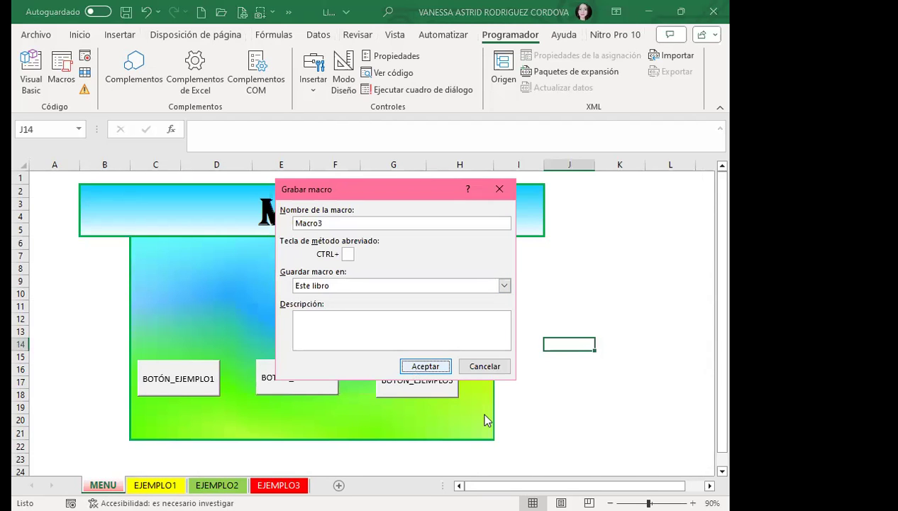
{"action": "key", "text": "Return"}
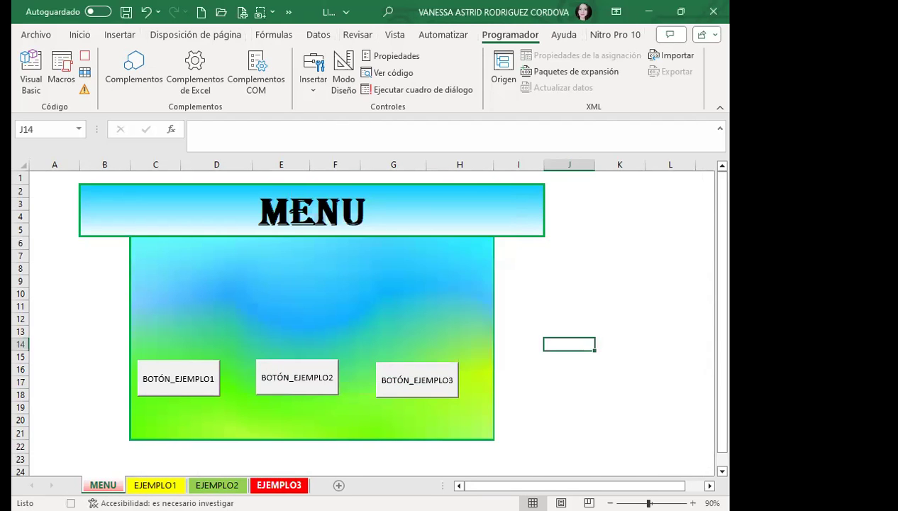
{"action": "left_click", "coordinate": [279, 484]}
{"action": "left_click", "coordinate": [346, 305]}
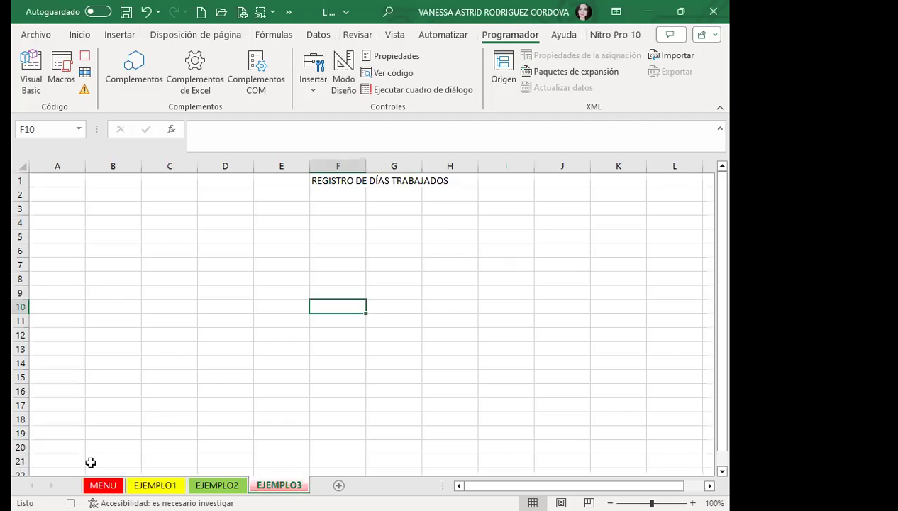
{"action": "left_click", "coordinate": [183, 335]}
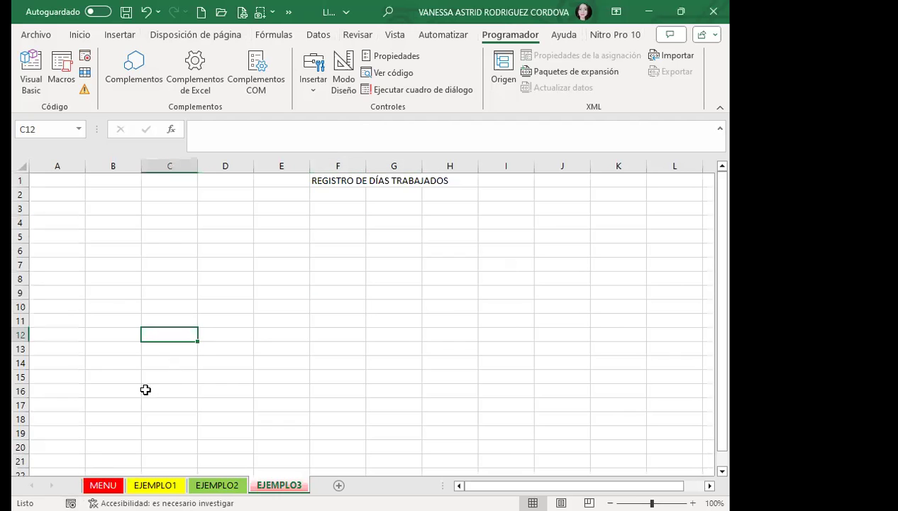
{"action": "left_click", "coordinate": [103, 485]}
Assign Macro3 to BOTÓN_EJEMPLO3.
{"action": "right_click", "coordinate": [395, 383]}
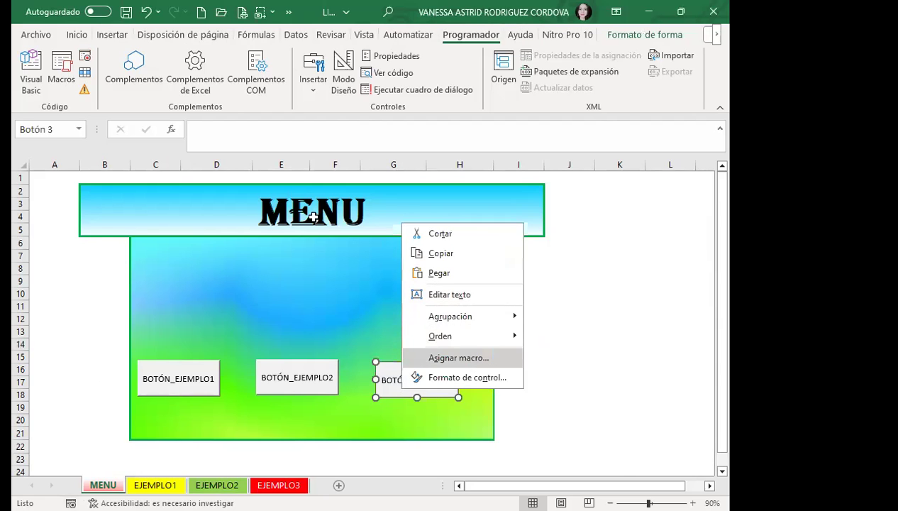
{"action": "left_click", "coordinate": [470, 359]}
{"action": "left_click", "coordinate": [335, 325]}
{"action": "left_click", "coordinate": [527, 464]}
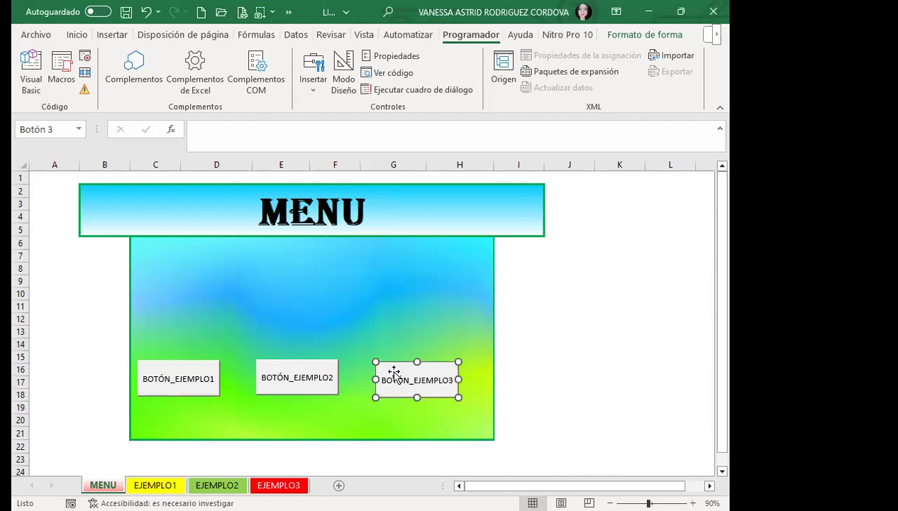
Nudge BOTÓN_EJEMPLO3 slightly upward, then test it and return to MENU.
{"action": "left_click_drag", "start_coordinate": [395, 368], "coordinate": [395, 362]}
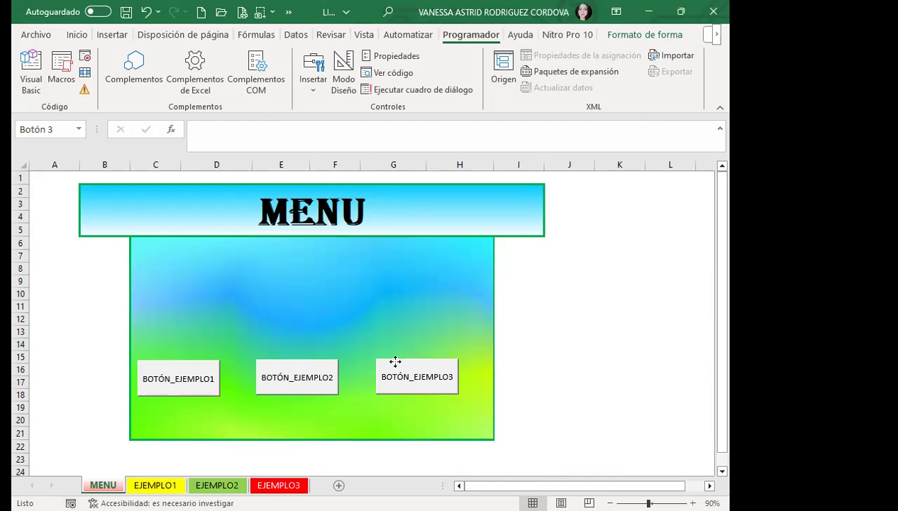
{"action": "left_click", "coordinate": [617, 354]}
{"action": "left_click", "coordinate": [422, 376]}
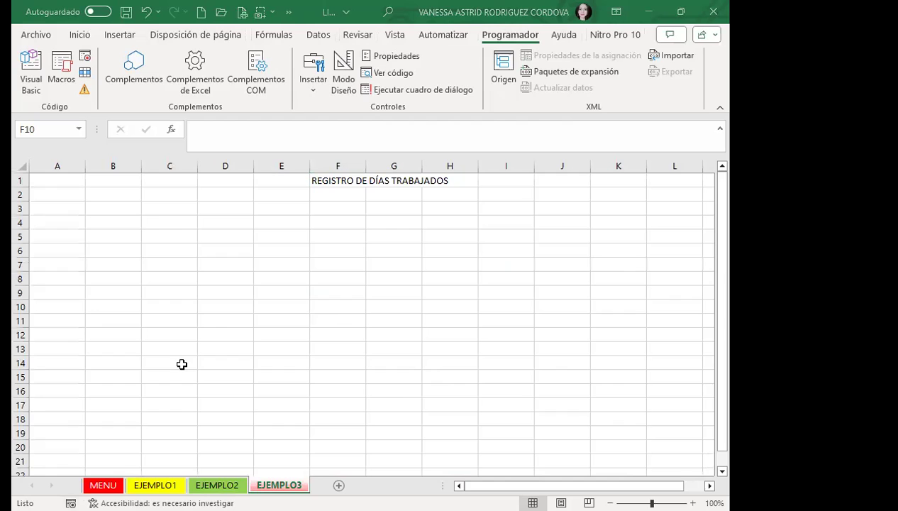
{"action": "left_click", "coordinate": [103, 485]}
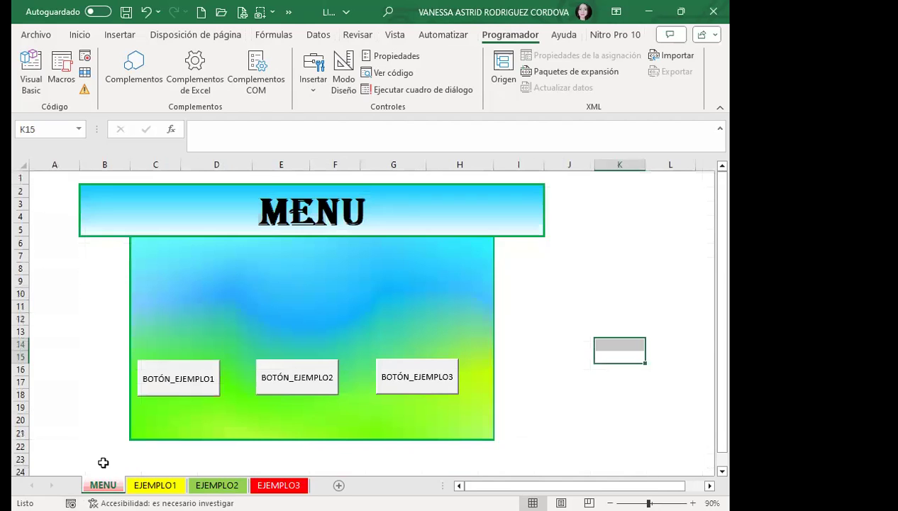
{"action": "left_click", "coordinate": [541, 328]}
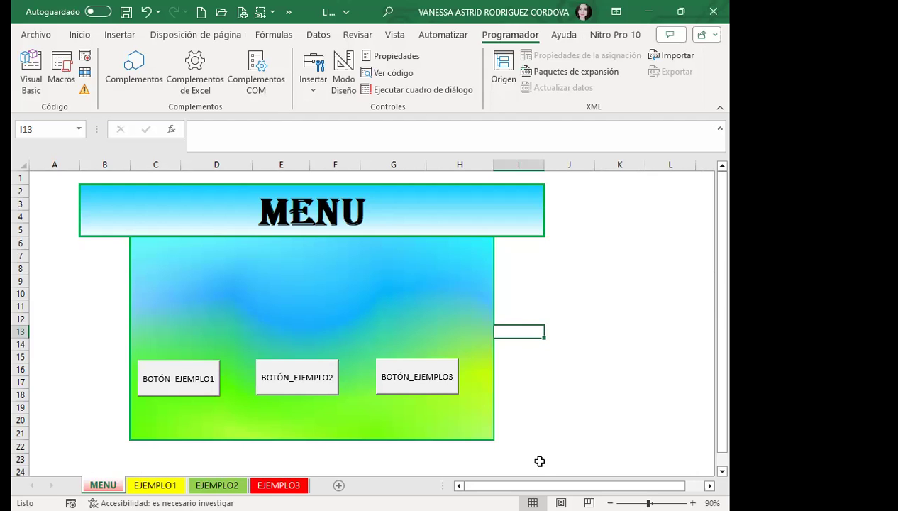
{"action": "left_click", "coordinate": [295, 373]}
{"action": "left_click", "coordinate": [546, 298]}
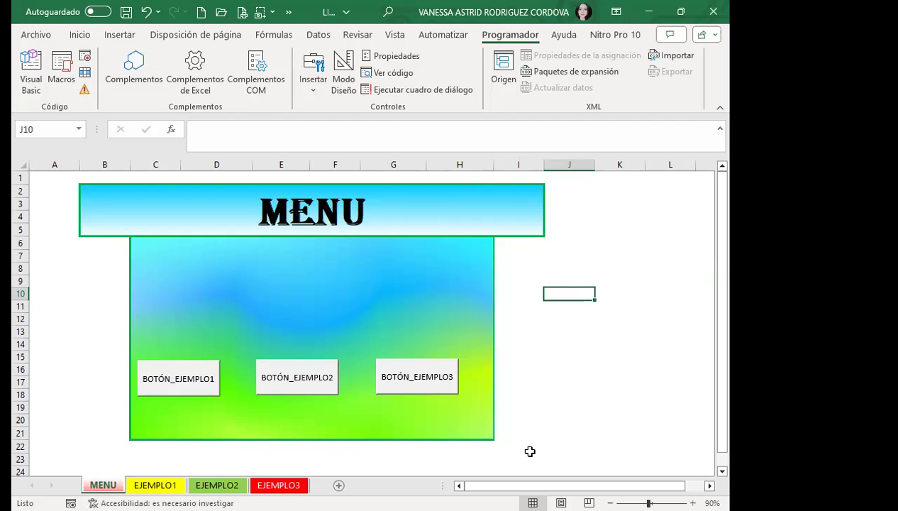
Switch to the EJEMPLO1 student register sheet.
{"action": "left_click", "coordinate": [158, 482]}
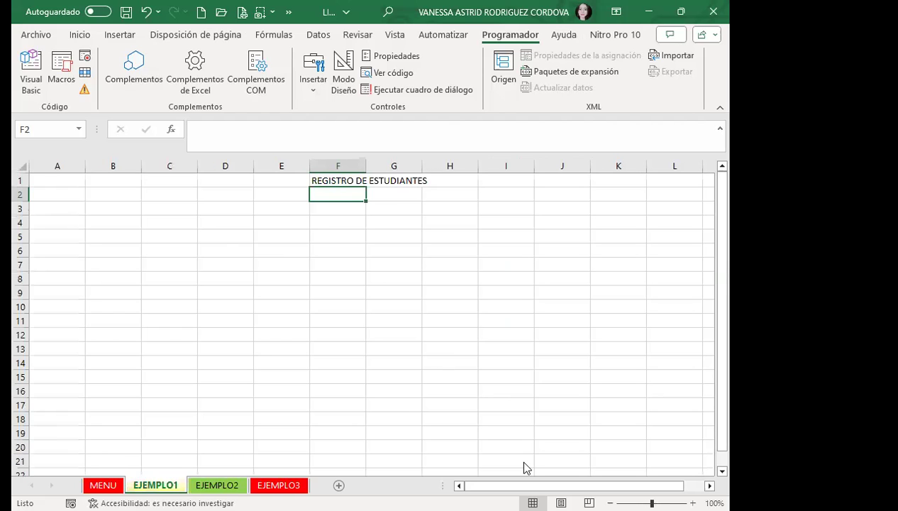
{"action": "key", "text": "alt+F11"}
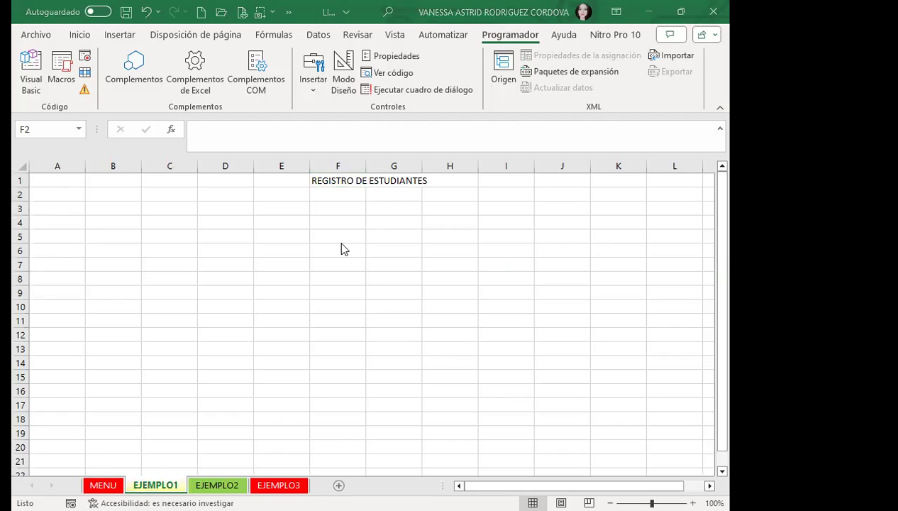
{"action": "key", "text": "alt+F11"}
Choose the ActiveX command button from the Programador Insertar controls gallery.
{"action": "left_click", "coordinate": [312, 91]}
{"action": "left_click", "coordinate": [415, 240]}
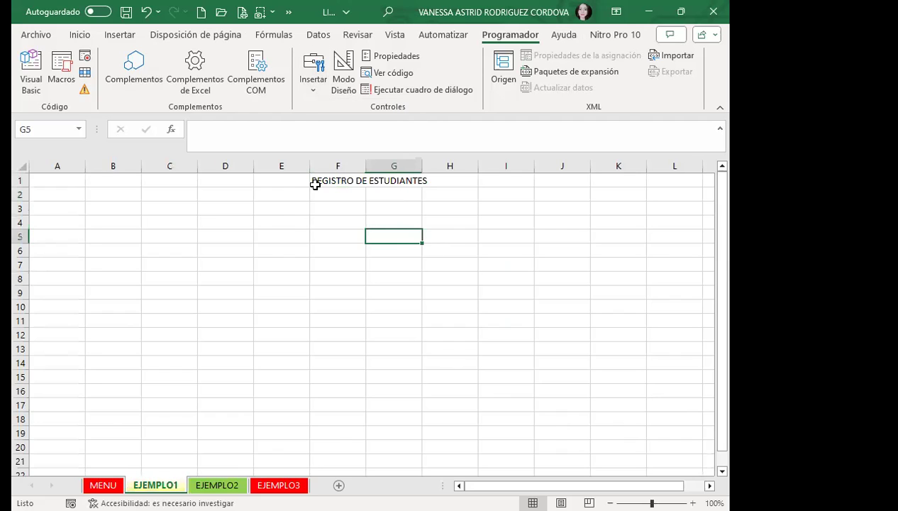
{"action": "left_click", "coordinate": [315, 94]}
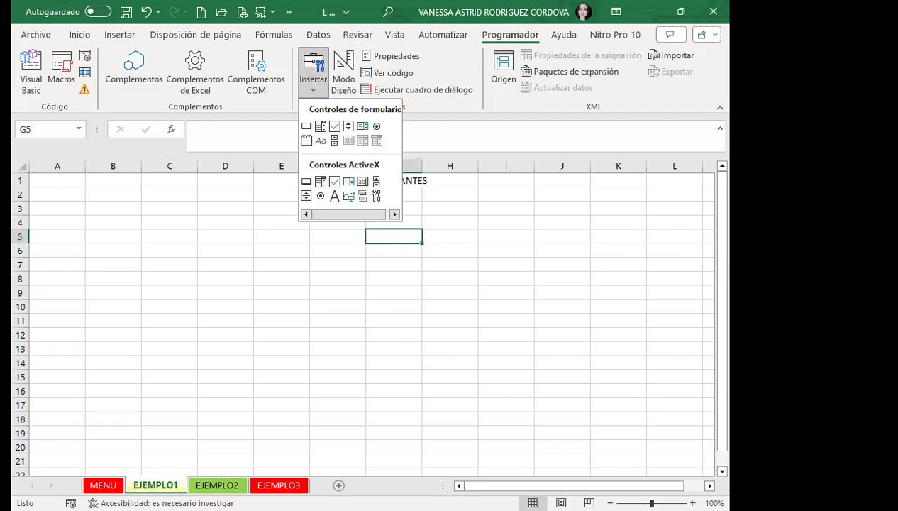
{"action": "key", "text": "Escape"}
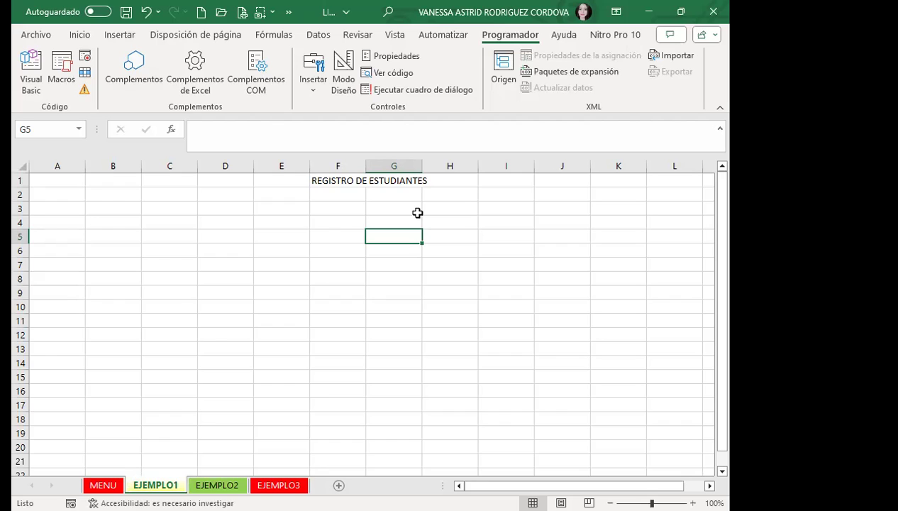
{"action": "left_click", "coordinate": [328, 222]}
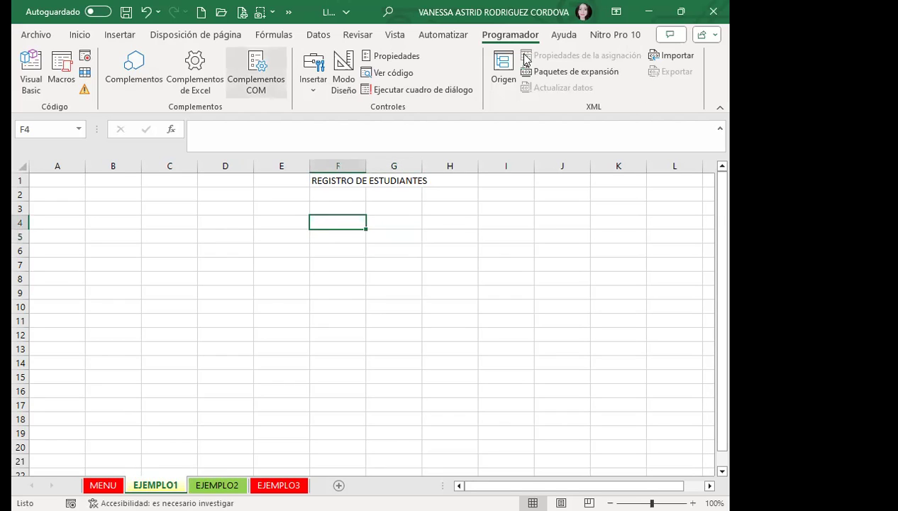
{"action": "left_click", "coordinate": [310, 99]}
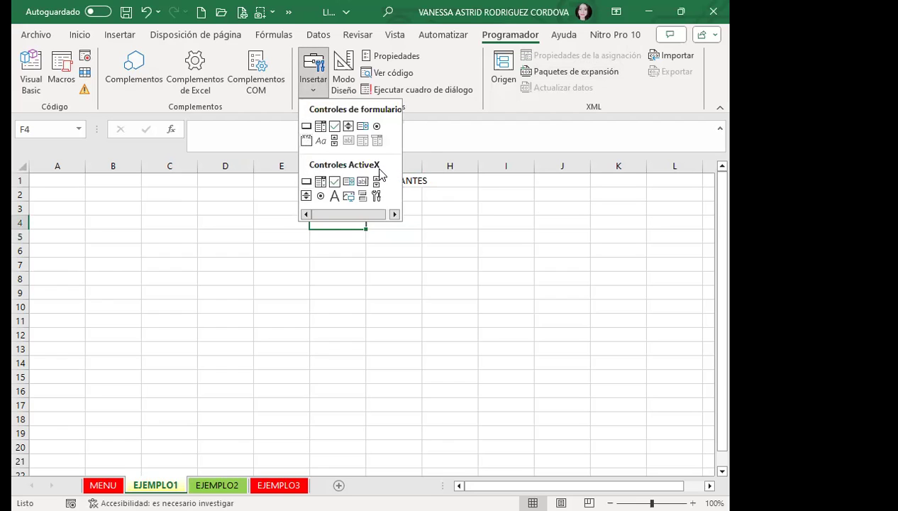
{"action": "left_click", "coordinate": [305, 182]}
Draw the ActiveX command button over F5 to G7 and test it outside design mode.
{"action": "mouse_move", "coordinate": [359, 236]}
{"action": "left_mouse_down"}
{"action": "mouse_move", "coordinate": [442, 260]}
{"action": "mouse_move", "coordinate": [443, 273]}
{"action": "left_mouse_up"}
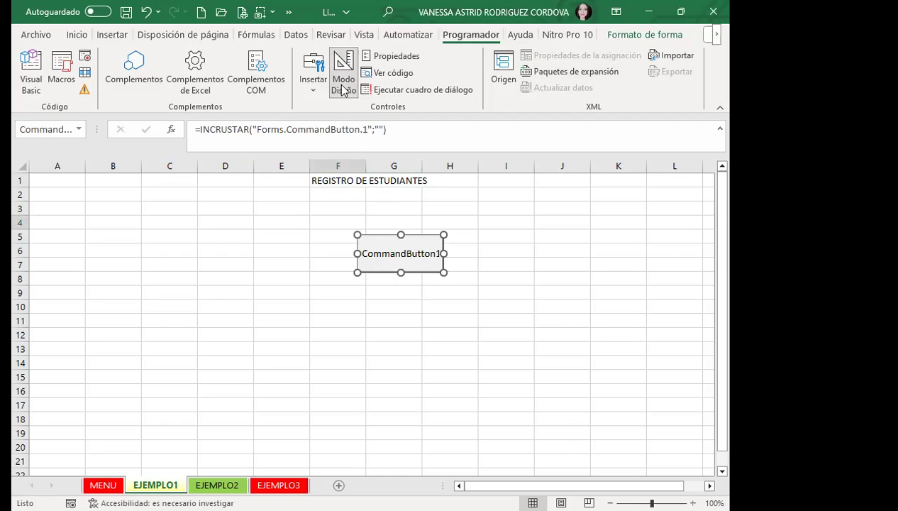
{"action": "right_click", "coordinate": [373, 261]}
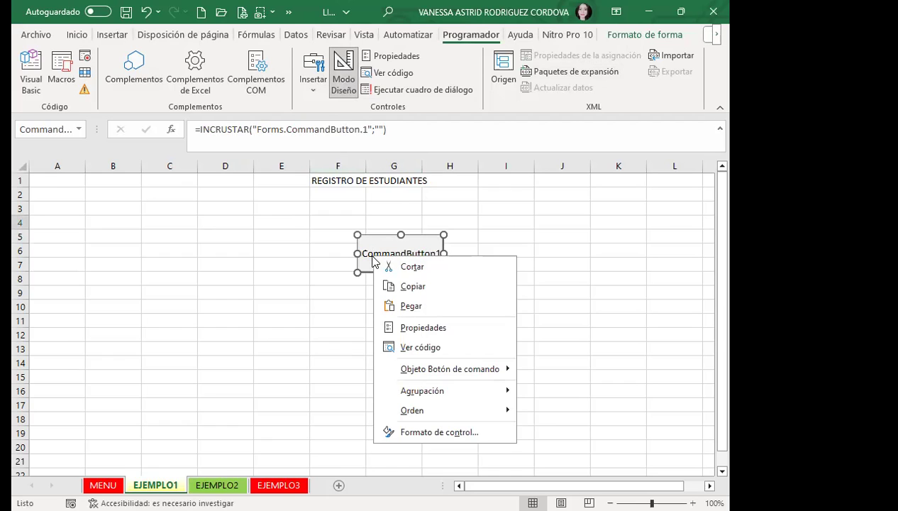
{"action": "left_click", "coordinate": [343, 74]}
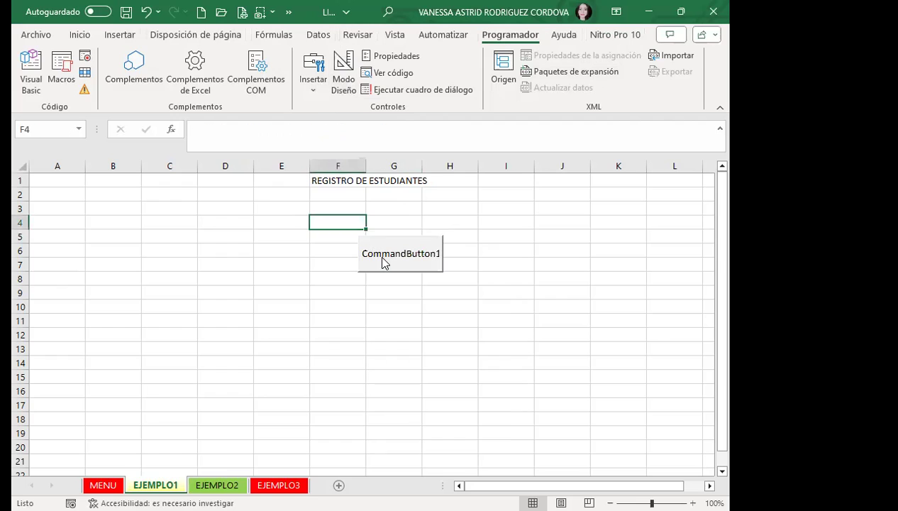
{"action": "left_click", "coordinate": [383, 262]}
Turn design mode back on and select CommandButton1 for editing.
{"action": "left_click", "coordinate": [343, 74]}
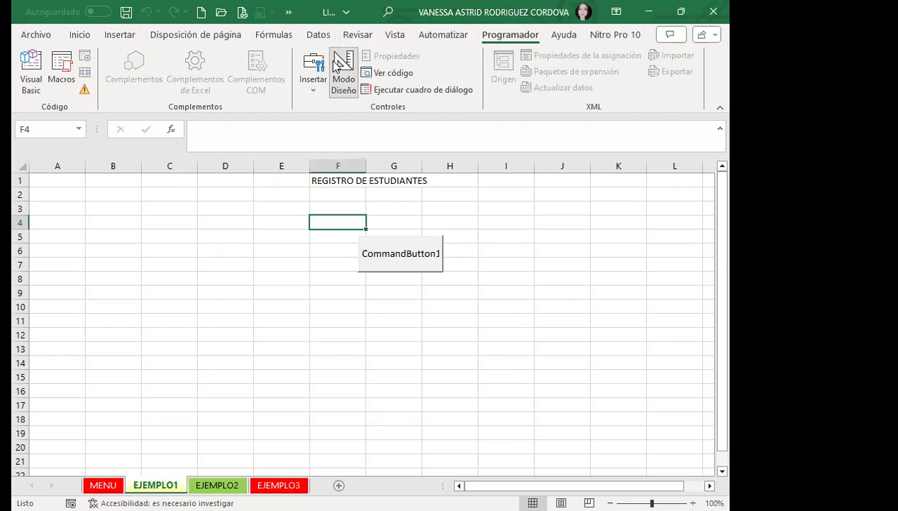
{"action": "left_click", "coordinate": [391, 242]}
{"action": "left_click", "coordinate": [343, 74]}
{"action": "left_click", "coordinate": [343, 75]}
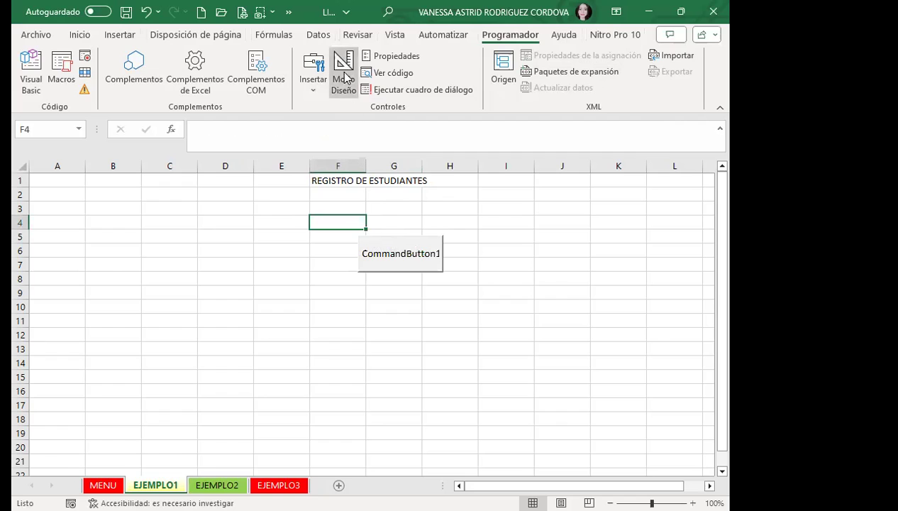
{"action": "left_click", "coordinate": [382, 247]}
Change the button caption to REGISTRO_DE_ESTUDIANTES, correcting a typo along the way.
{"action": "right_click", "coordinate": [381, 244]}
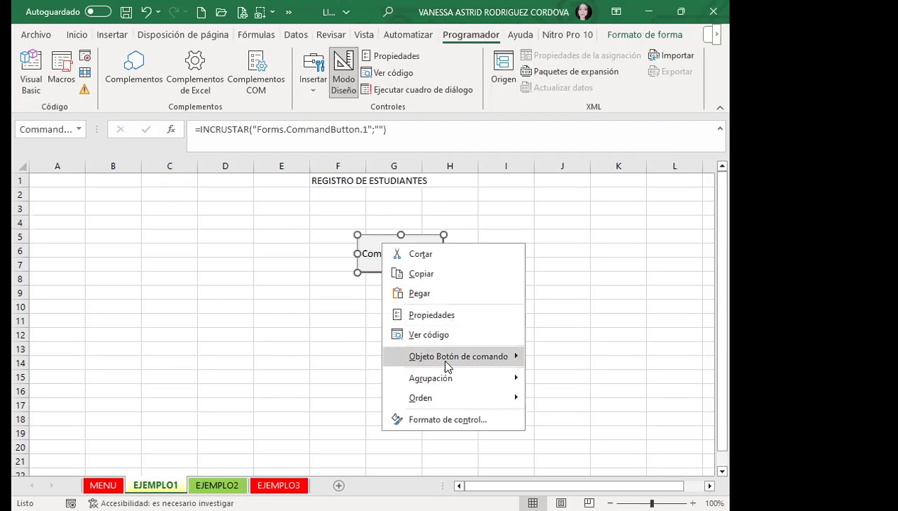
{"action": "mouse_move", "coordinate": [448, 353]}
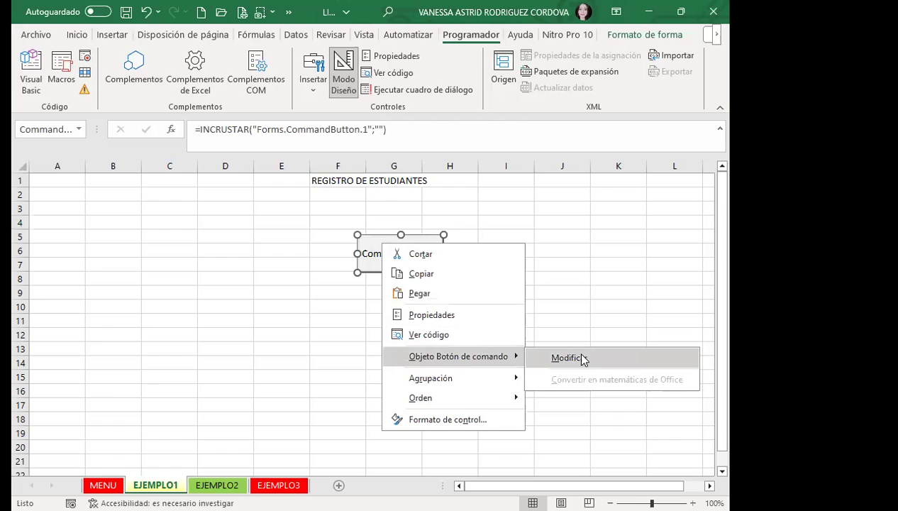
{"action": "left_click", "coordinate": [582, 358]}
{"action": "key", "text": "Delete"}
{"action": "key", "text": "Delete"}
{"action": "key", "text": "Delete"}
{"action": "key", "text": "Delete"}
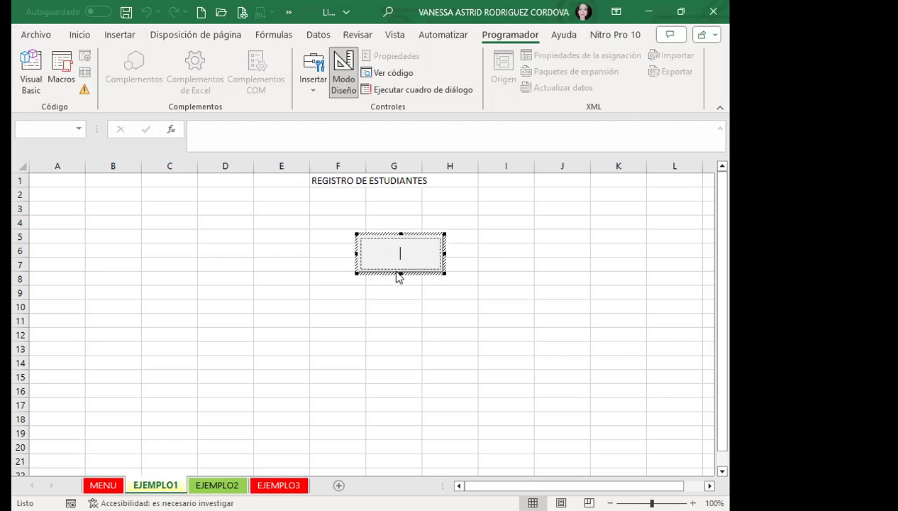
{"action": "type", "text": "RE"}
{"action": "type", "text": "GISTRO"}
{"action": "type", "text": "_DE_ESTUDAINTES"}
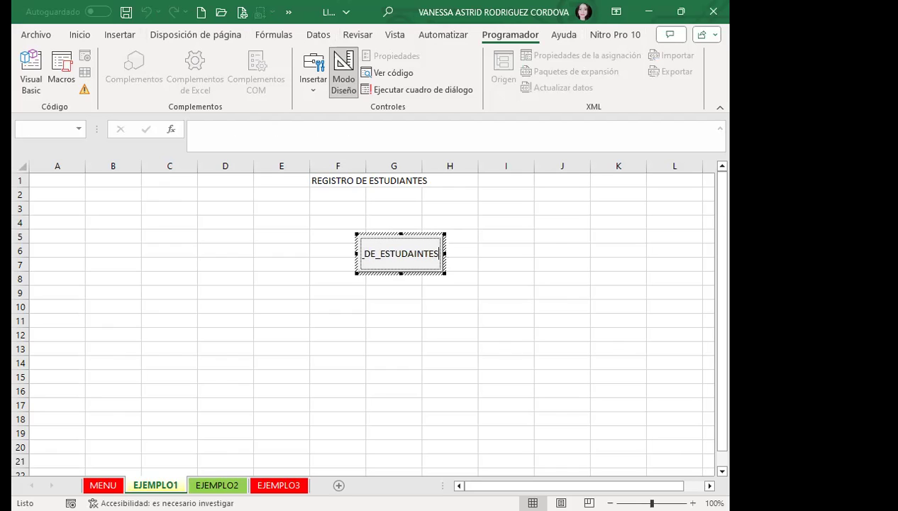
{"action": "key", "text": "BackSpace"}
{"action": "key", "text": "BackSpace"}
{"action": "key", "text": "BackSpace"}
{"action": "key", "text": "BackSpace"}
{"action": "key", "text": "BackSpace"}
{"action": "key", "text": "BackSpace"}
{"action": "type", "text": "IAN"}
{"action": "key", "text": "BackSpace"}
{"action": "key", "text": "BackSpace"}
{"action": "key", "text": "BackSpace"}
{"action": "type", "text": "IANTES"}
{"action": "left_click", "coordinate": [413, 295]}
Widen the button to fit its caption and move it just below the title.
{"action": "left_click", "coordinate": [412, 270]}
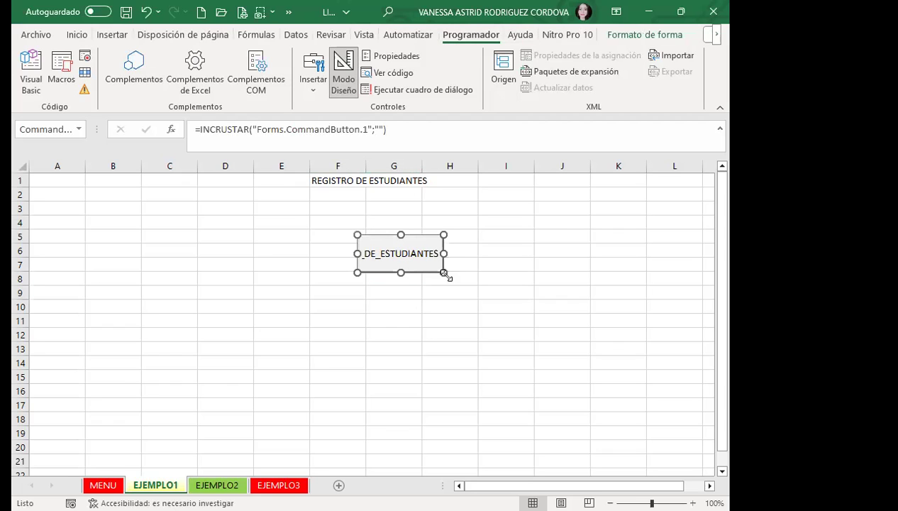
{"action": "left_click_drag", "start_coordinate": [443, 273], "coordinate": [533, 268]}
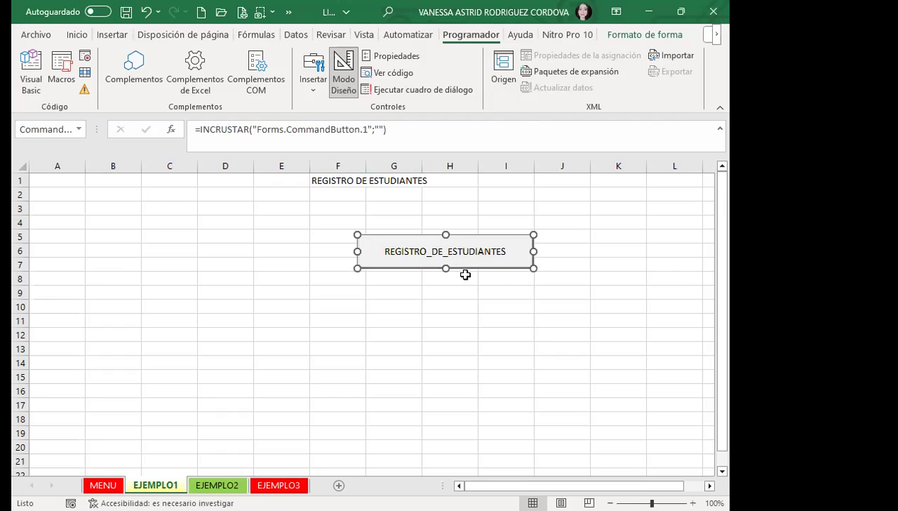
{"action": "left_click_drag", "start_coordinate": [473, 270], "coordinate": [405, 237]}
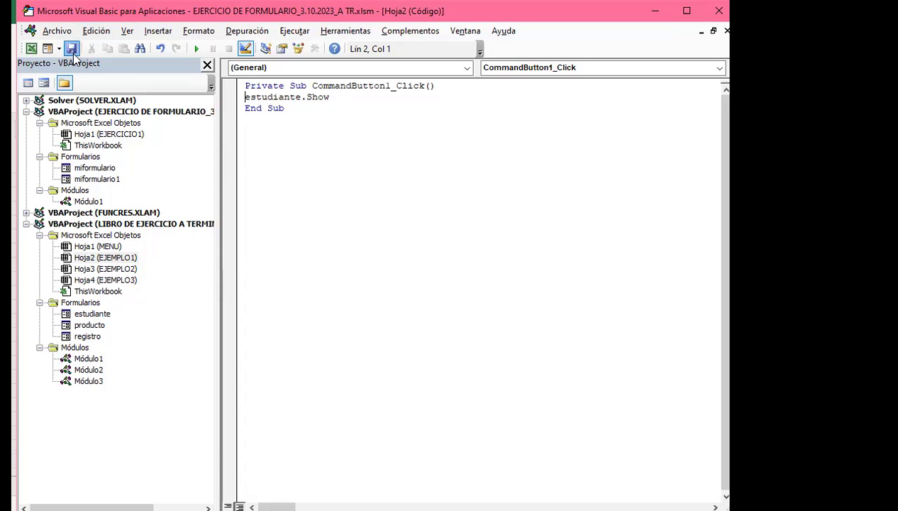
Leave the VBA editor and design mode, test REGISTRO_DE_ESTUDIANTES, and close the form.
{"action": "left_click", "coordinate": [723, 12]}
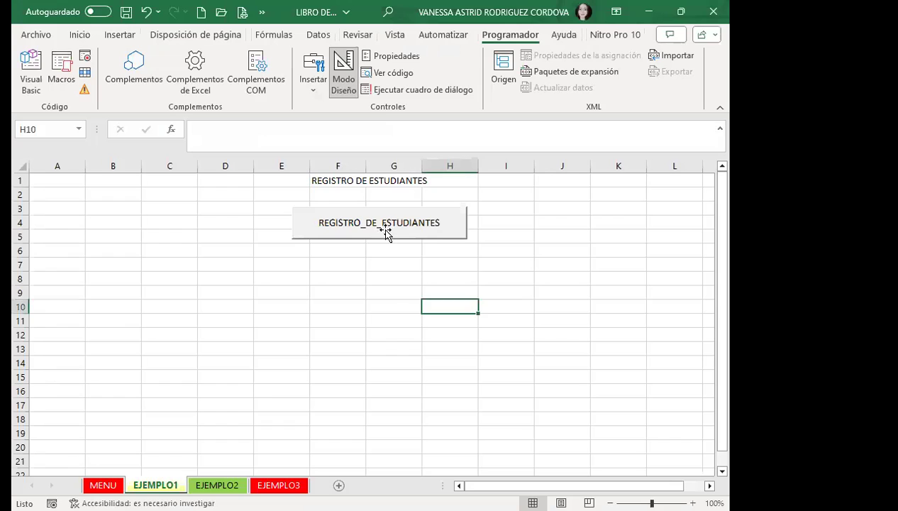
{"action": "left_click", "coordinate": [343, 67]}
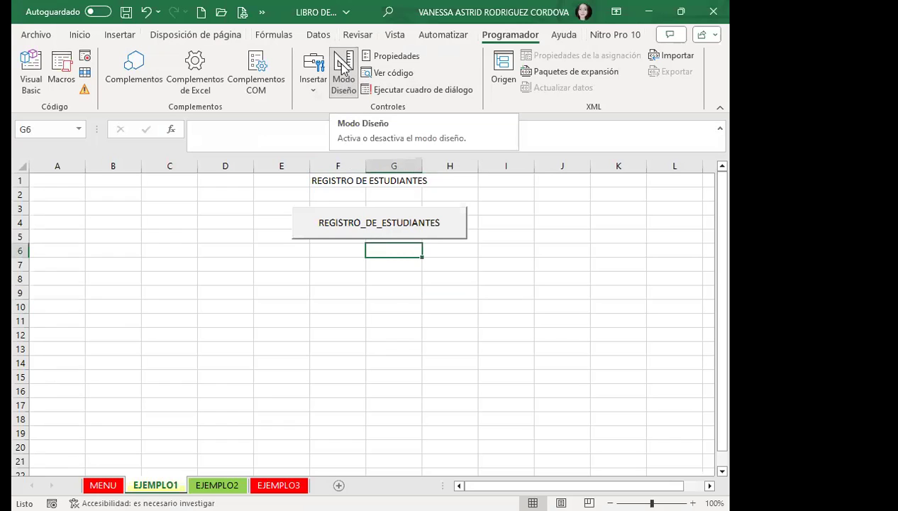
{"action": "left_click", "coordinate": [361, 293]}
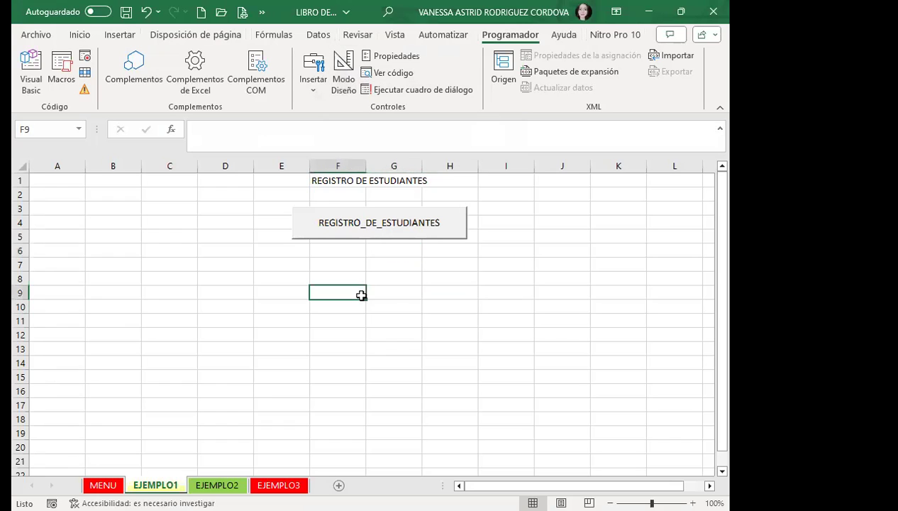
{"action": "left_click", "coordinate": [366, 229]}
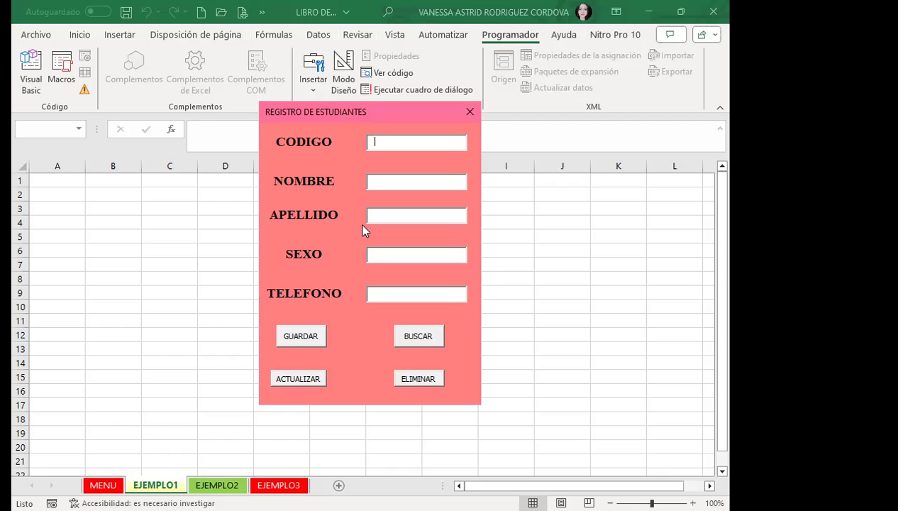
{"action": "left_click", "coordinate": [470, 112]}
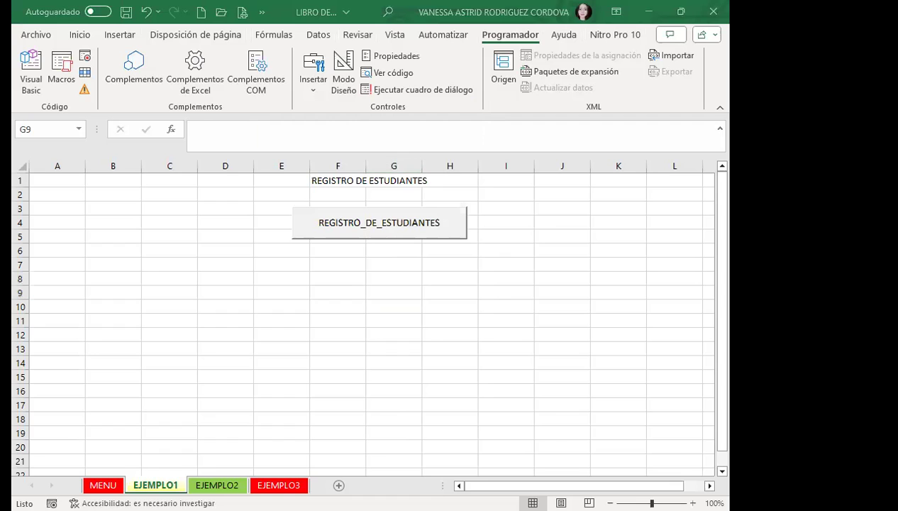
On EJEMPLO2, check the producto UserForm design in the VBA editor, then open Excel's Insert controls gallery.
{"action": "key", "text": "ctrl+Page_Down"}
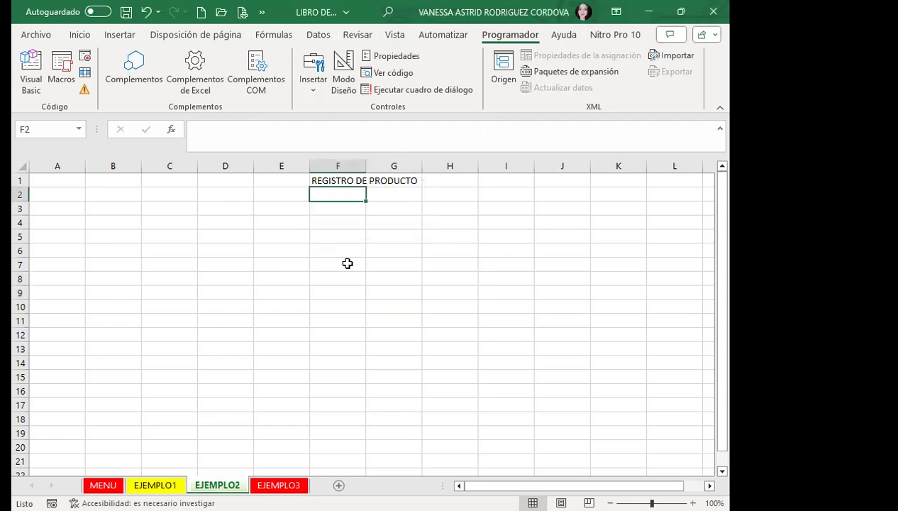
{"action": "left_click", "coordinate": [29, 65]}
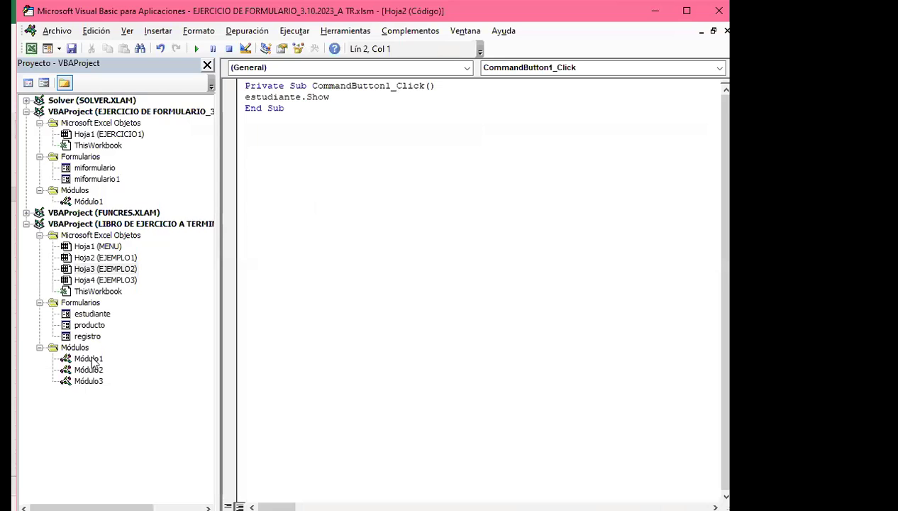
{"action": "double_click", "coordinate": [99, 326]}
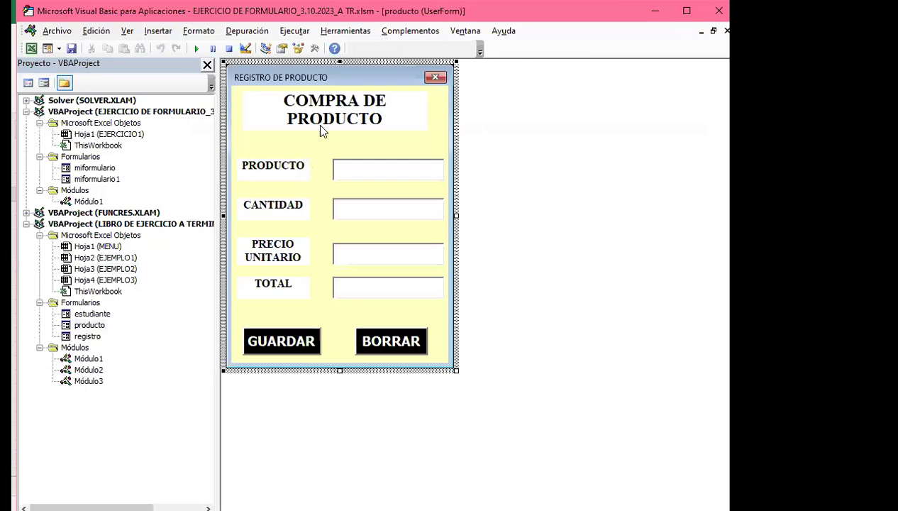
{"action": "left_click", "coordinate": [719, 11]}
{"action": "left_click", "coordinate": [339, 220]}
{"action": "left_click", "coordinate": [308, 95]}
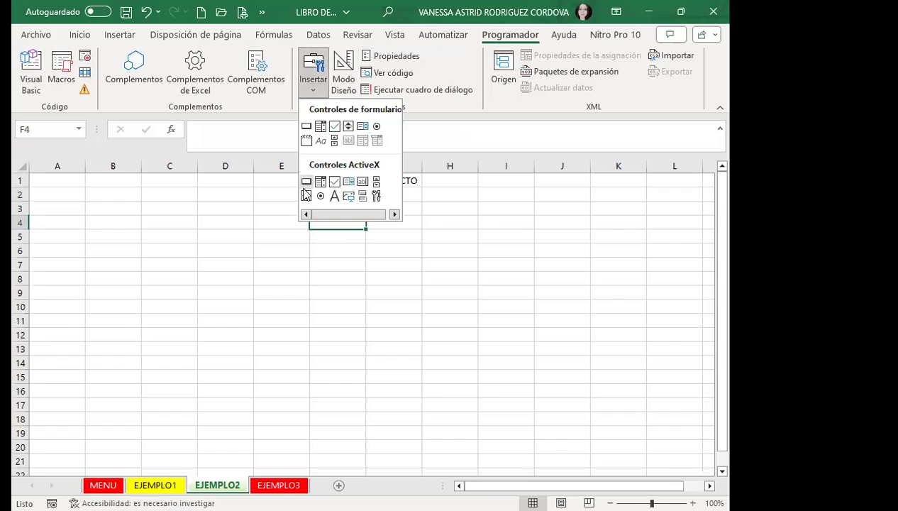
Draw an ActiveX command button under the REGISTRO DE PRODUCTO title and caption it REGISTRO_DE_PRODUCTO.
{"action": "left_click", "coordinate": [308, 186]}
{"action": "mouse_move", "coordinate": [307, 226]}
{"action": "left_mouse_down"}
{"action": "mouse_move", "coordinate": [488, 268]}
{"action": "mouse_move", "coordinate": [493, 261]}
{"action": "left_mouse_up"}
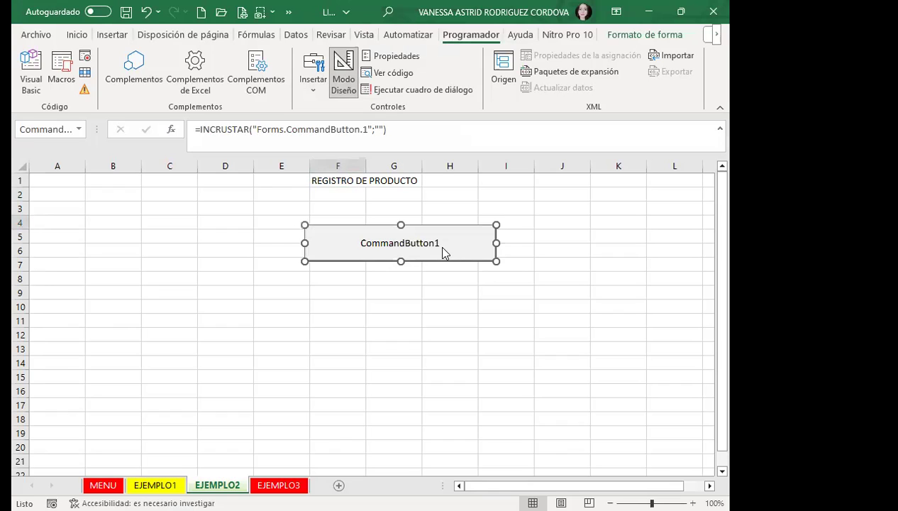
{"action": "right_click", "coordinate": [443, 248]}
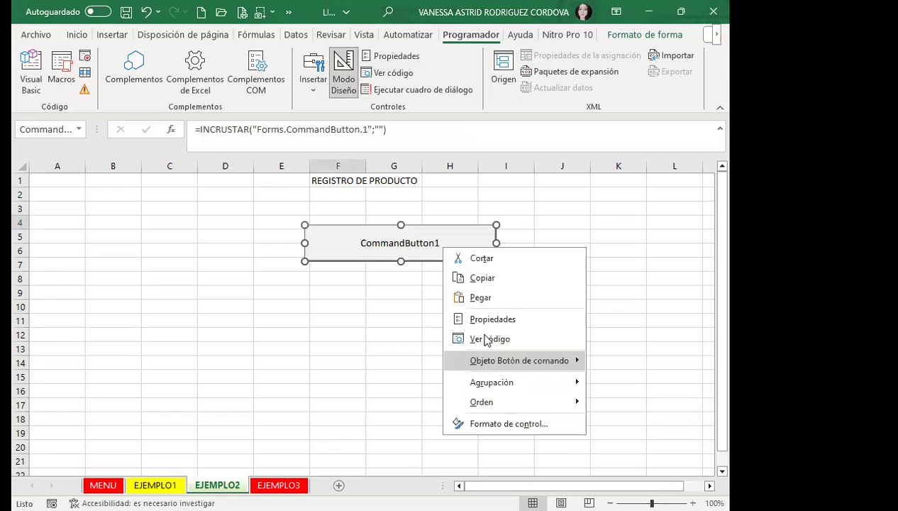
{"action": "mouse_move", "coordinate": [498, 362]}
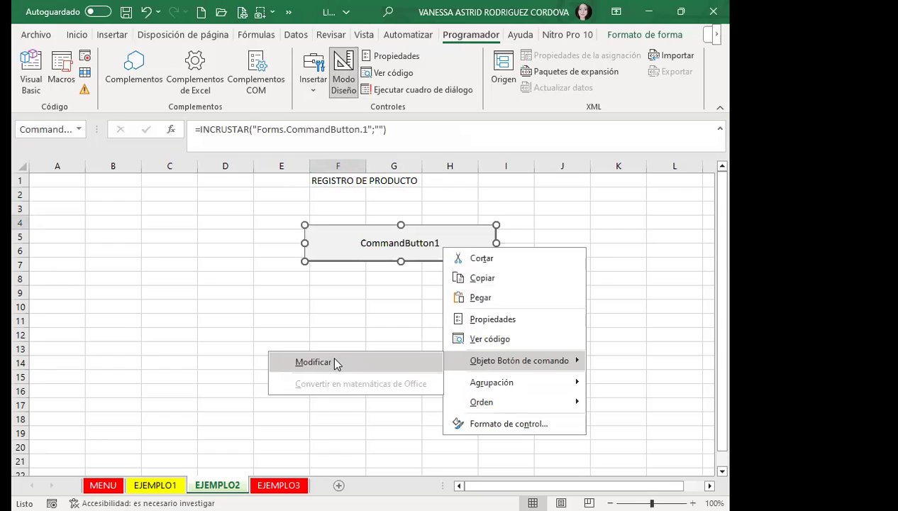
{"action": "left_click", "coordinate": [336, 362]}
{"action": "key", "text": "BackSpace"}
{"action": "key", "text": "BackSpace"}
{"action": "key", "text": "BackSpace"}
{"action": "key", "text": "BackSpace"}
{"action": "key", "text": "BackSpace"}
{"action": "type", "text": "REGISTRO_DE_"}
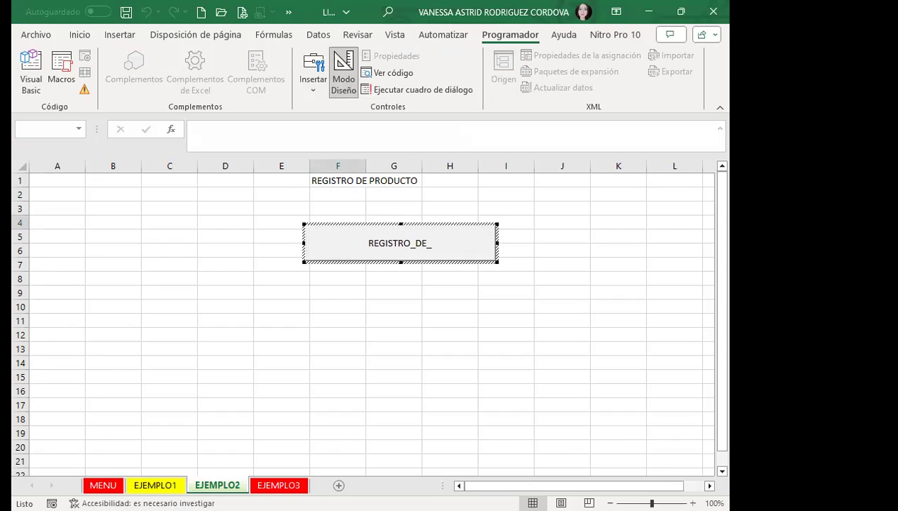
{"action": "type", "text": "PRODUCTO"}
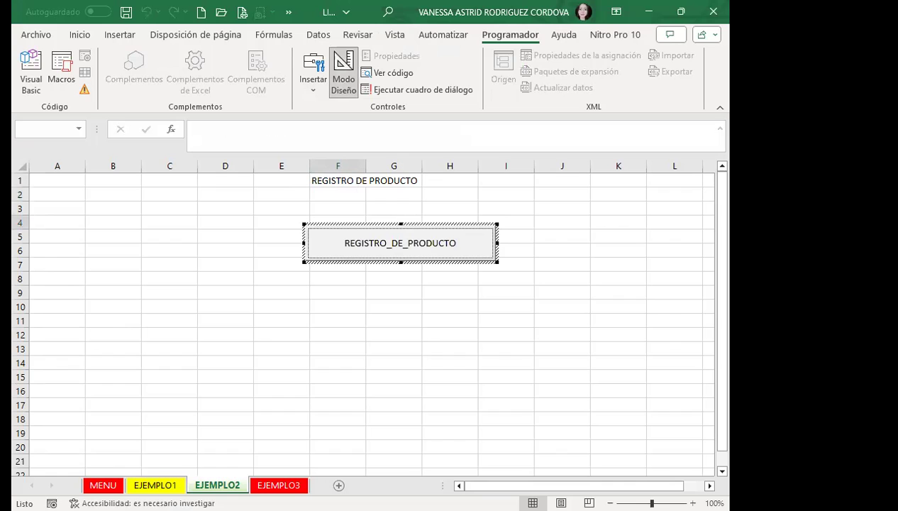
{"action": "left_click", "coordinate": [375, 309]}
Test the REGISTRO_DE_PRODUCTO button outside design mode, then re-enter design mode and select it for code editing.
{"action": "left_click", "coordinate": [340, 76]}
{"action": "left_click", "coordinate": [316, 249]}
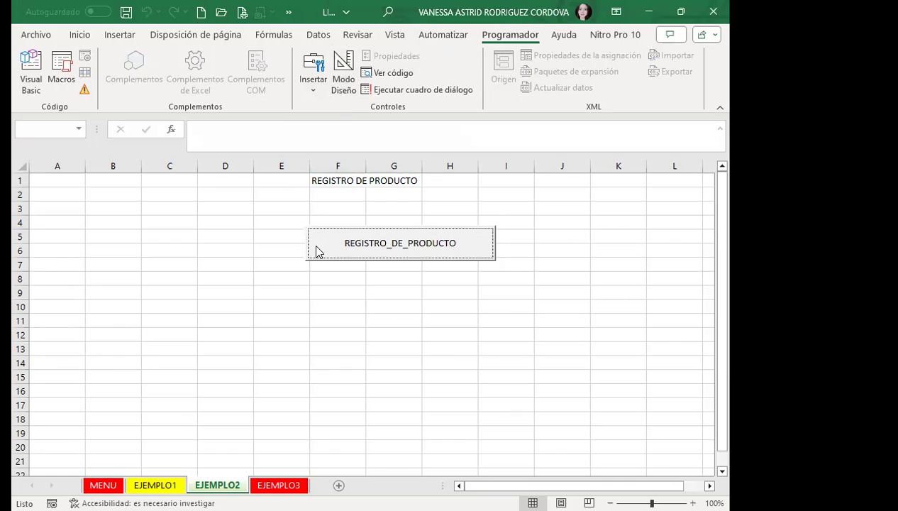
{"action": "left_click", "coordinate": [367, 255]}
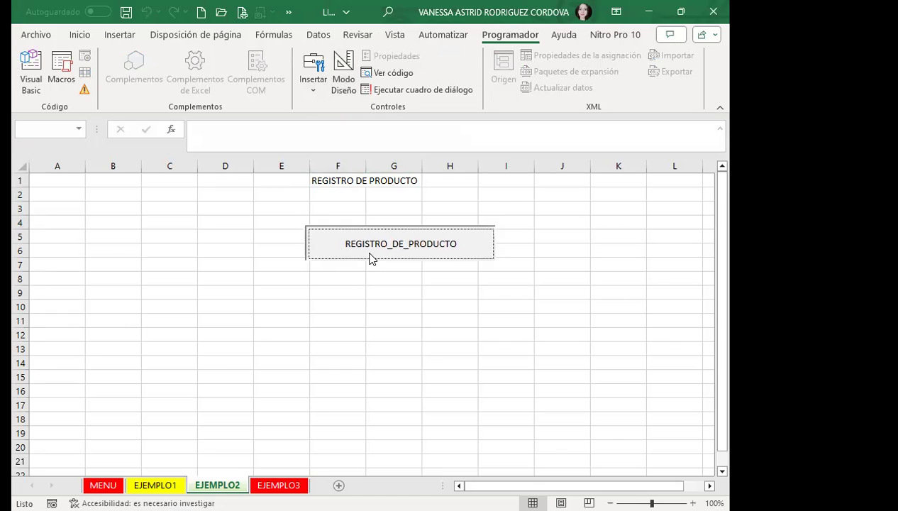
{"action": "left_click", "coordinate": [343, 74]}
{"action": "left_click", "coordinate": [349, 250]}
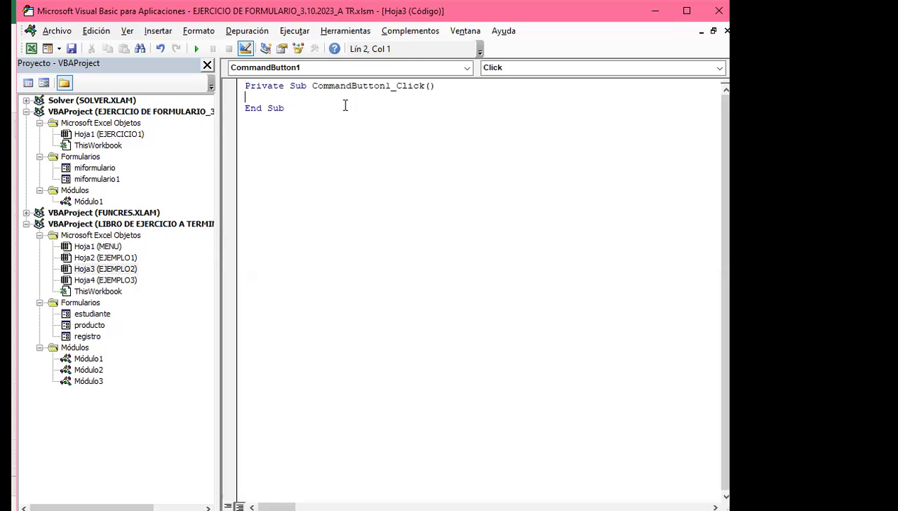
Write producto.Show in the button's CommandButton1_Click procedure and close the VBA editor.
{"action": "type", "text": "pORUD"}
{"action": "key", "text": "BackSpace"}
{"action": "key", "text": "BackSpace"}
{"action": "key", "text": "BackSpace"}
{"action": "key", "text": "BackSpace"}
{"action": "key", "text": "BackSpace"}
{"action": "type", "text": "o"}
{"action": "type", "text": "duct"}
{"action": "type", "text": "o."}
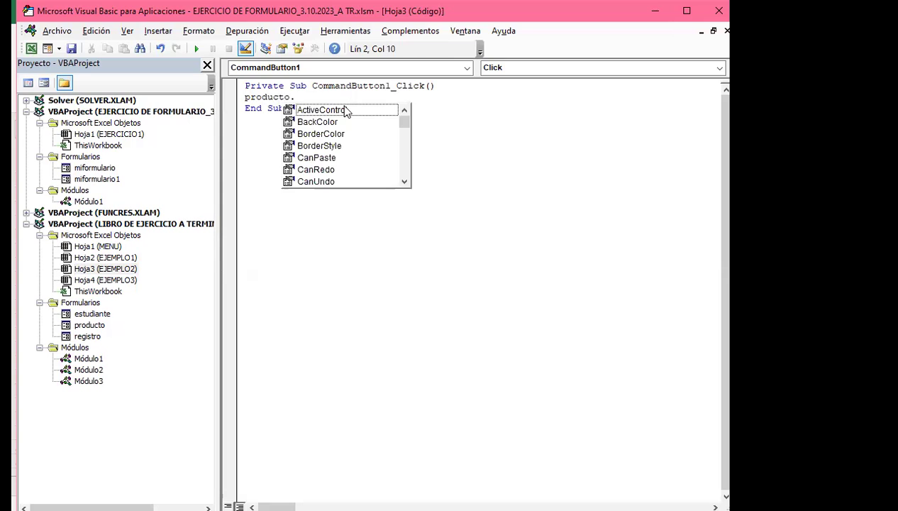
{"action": "type", "text": "Sho"}
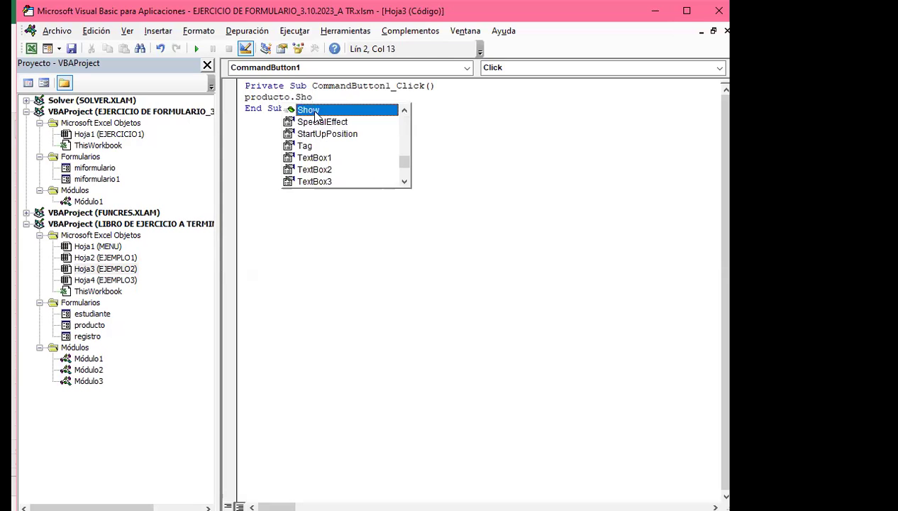
{"action": "type", "text": "w"}
{"action": "left_click", "coordinate": [307, 158]}
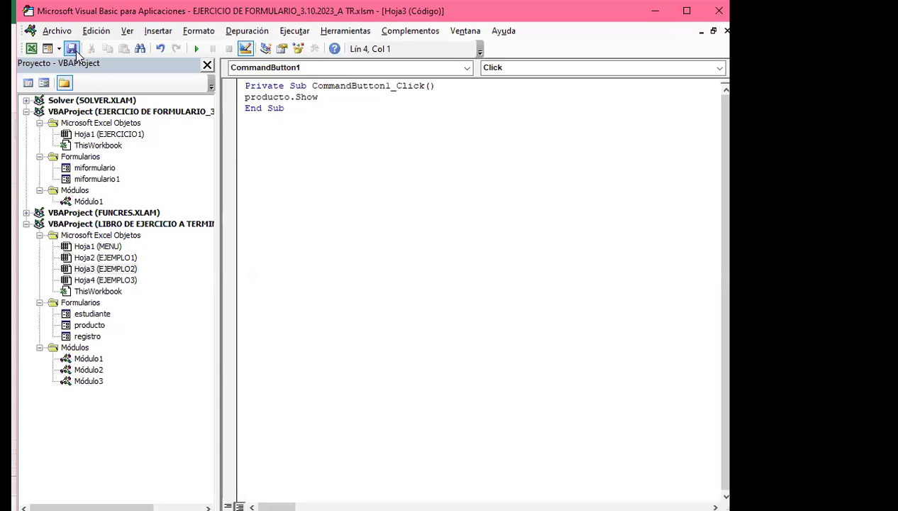
{"action": "left_click", "coordinate": [720, 15]}
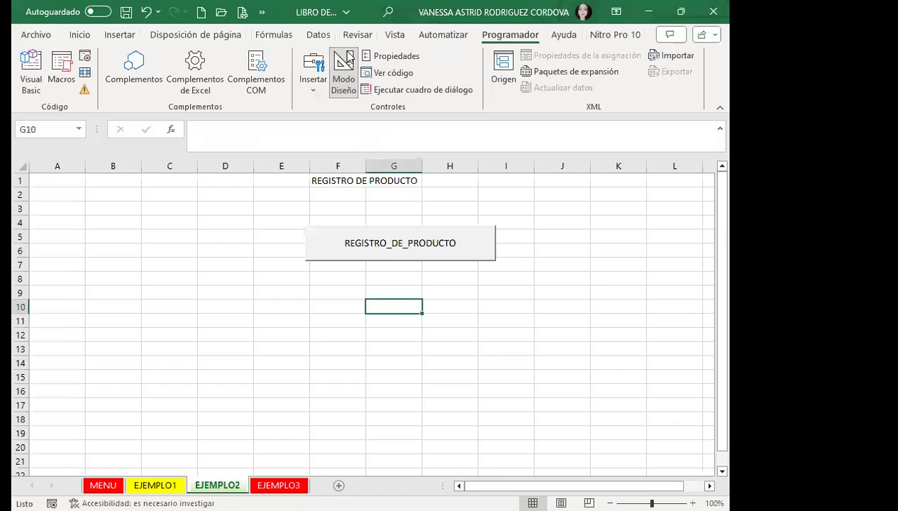
Leave design mode, open the COMPRA DE PRODUCTO form with REGISTRO_DE_PRODUCTO, then close the form.
{"action": "left_click", "coordinate": [342, 309]}
{"action": "left_click", "coordinate": [356, 254]}
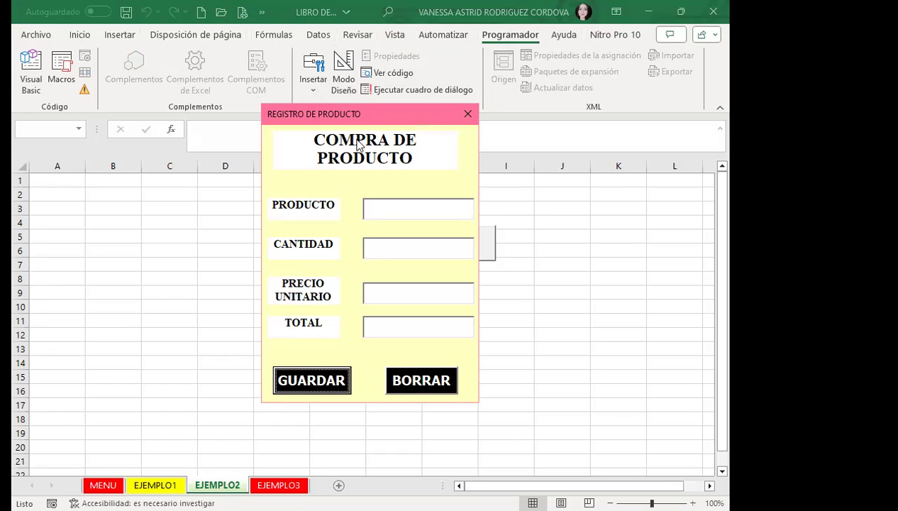
{"action": "left_click", "coordinate": [468, 115]}
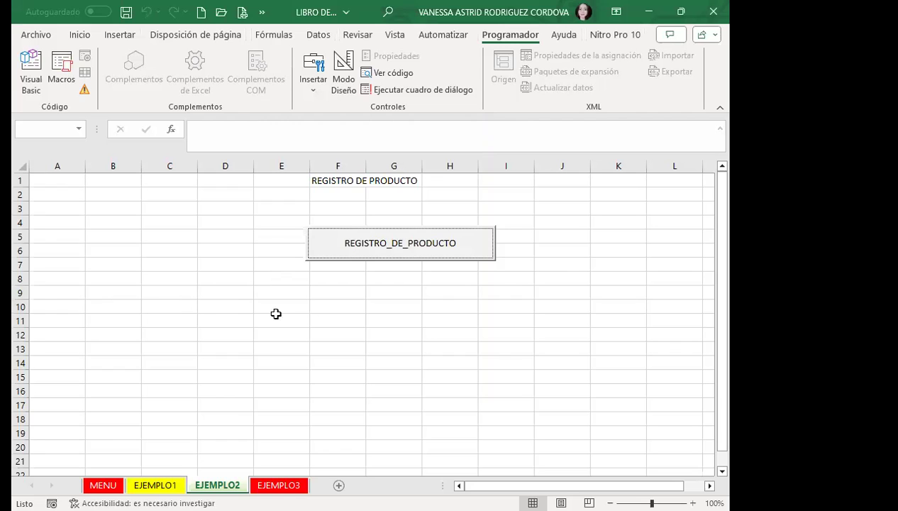
From MENU, follow the EJEMPLO1 link, open and close the REGISTRO DE ESTUDIANTES form, then return to MENU.
{"action": "left_click", "coordinate": [103, 484]}
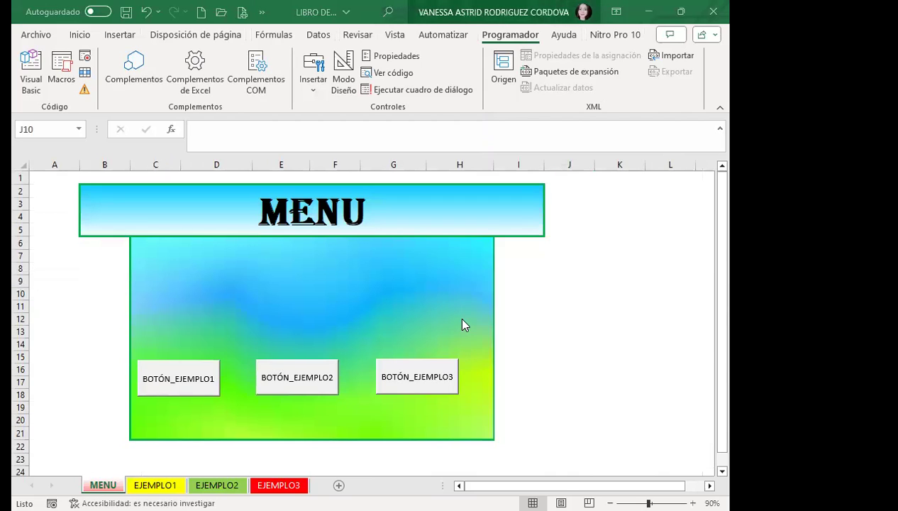
{"action": "left_click", "coordinate": [186, 385]}
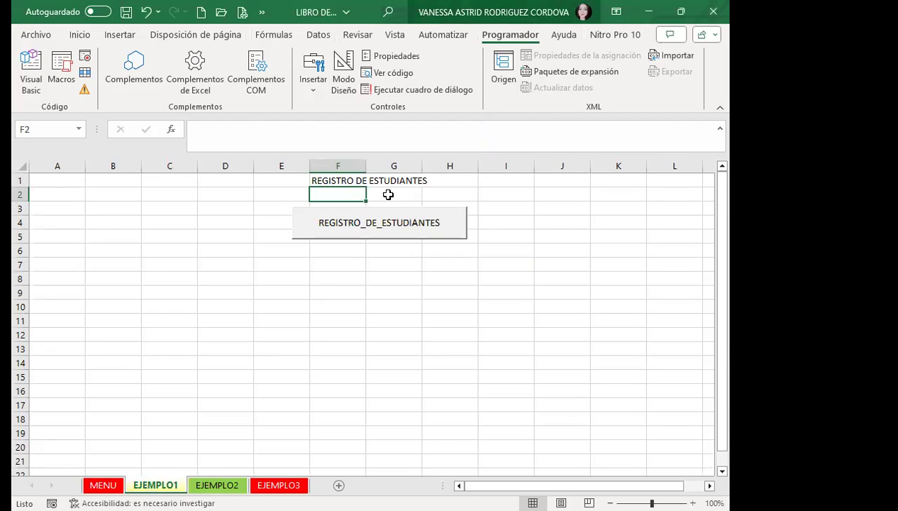
{"action": "left_click", "coordinate": [377, 222]}
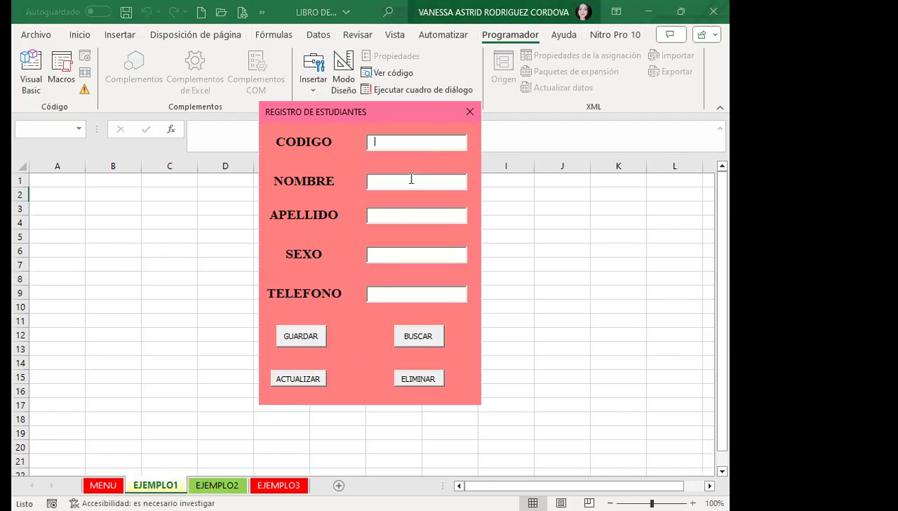
{"action": "left_click", "coordinate": [468, 113]}
{"action": "left_click", "coordinate": [331, 278]}
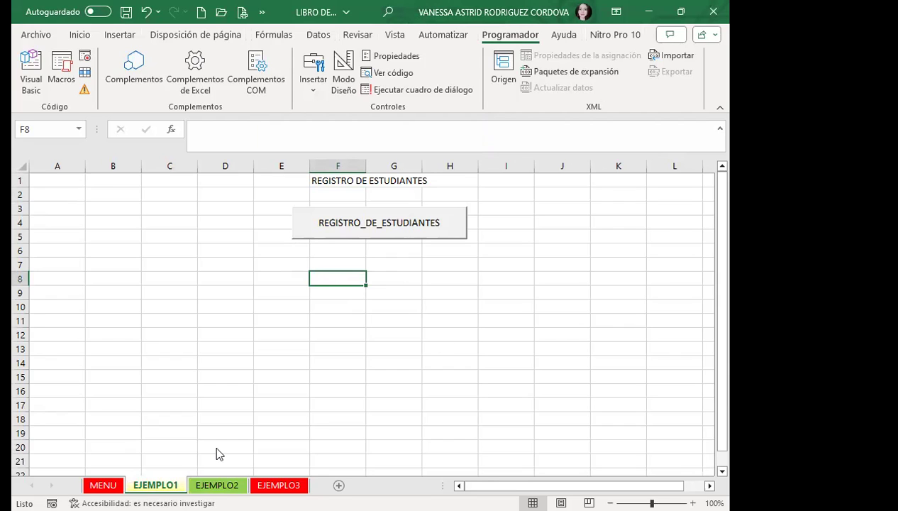
{"action": "key", "text": "ctrl+Page_Up"}
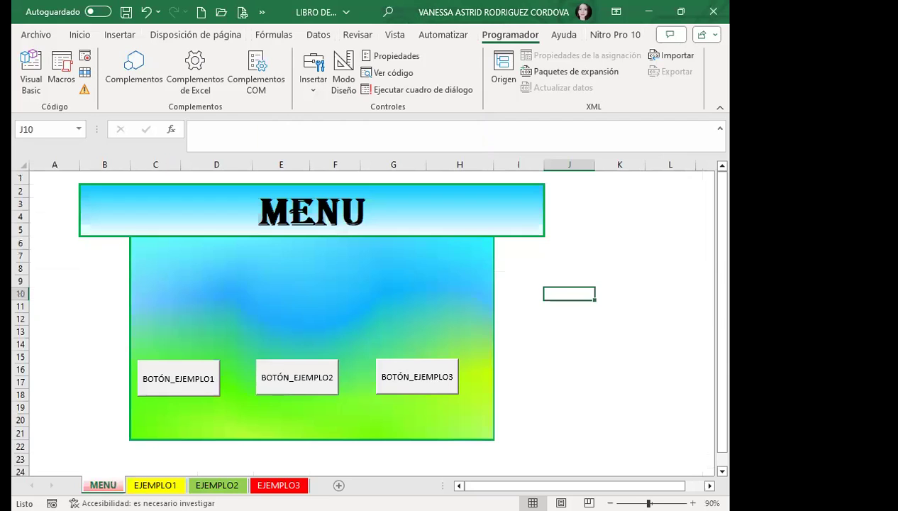